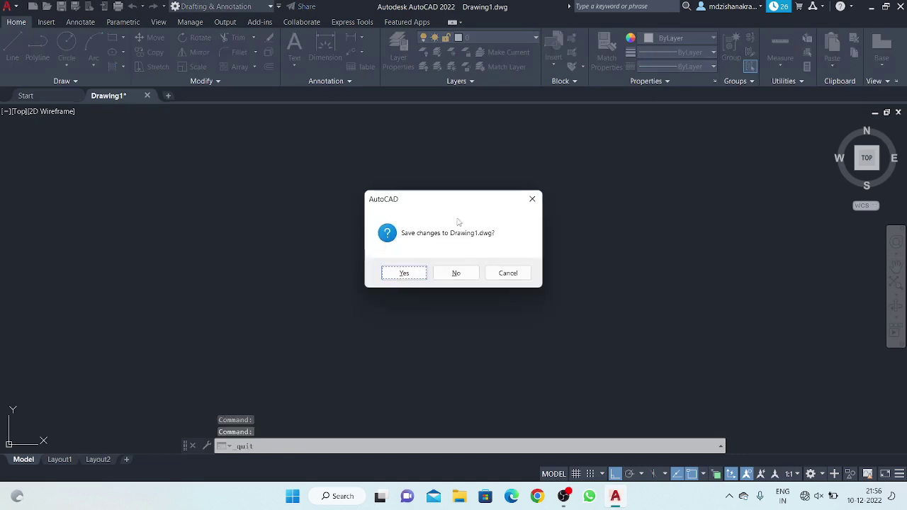
Step: Cancel the 'Save changes to Drawing1.dwg?' prompt and click around the blank model space
left_click(505, 272)
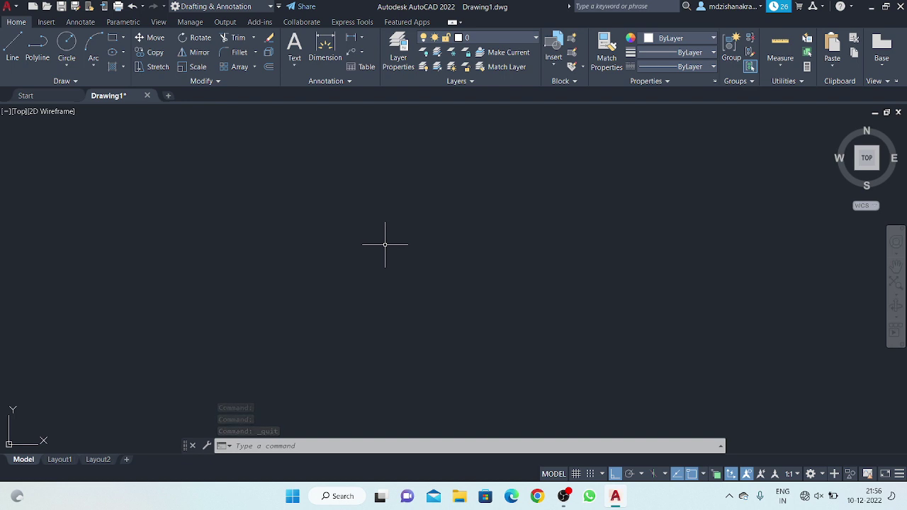
left_click(383, 237)
left_click(446, 198)
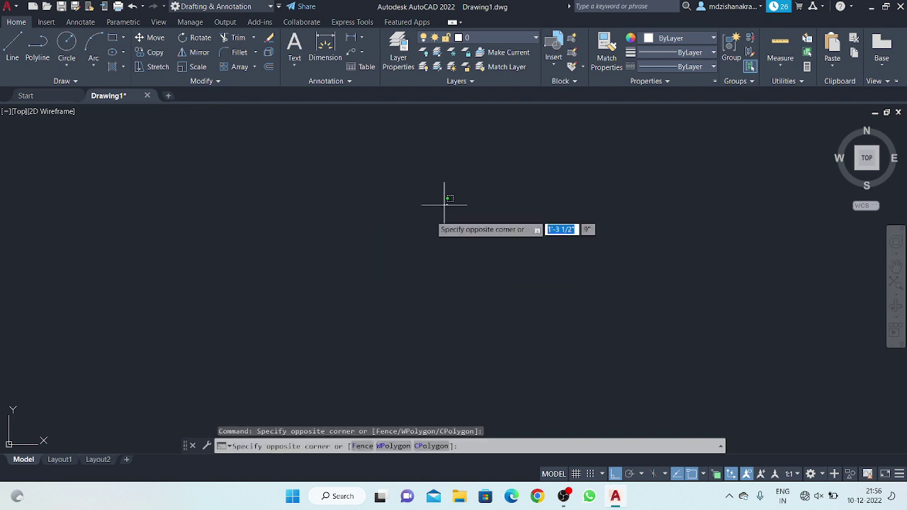
left_click(333, 322)
left_click(475, 190)
left_click(380, 261)
left_click(438, 185)
left_click(379, 233)
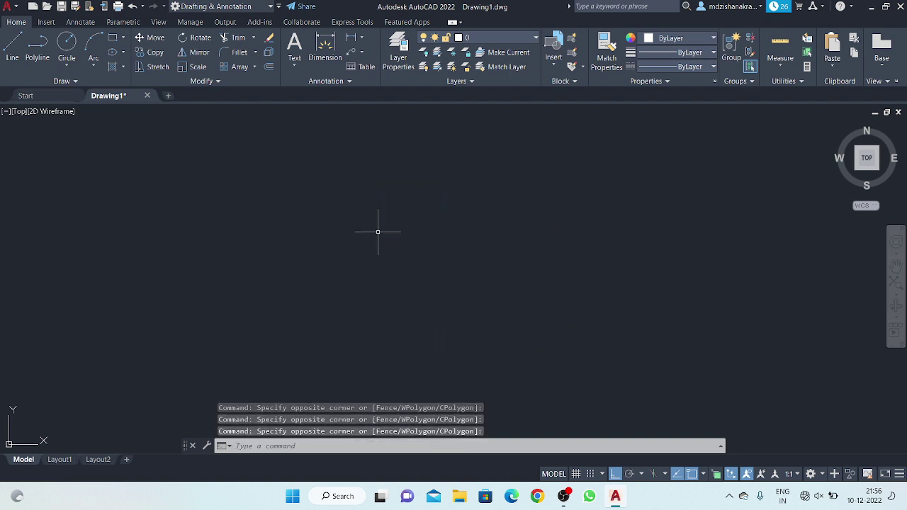
left_click(477, 192)
left_click(404, 257)
left_click(450, 231)
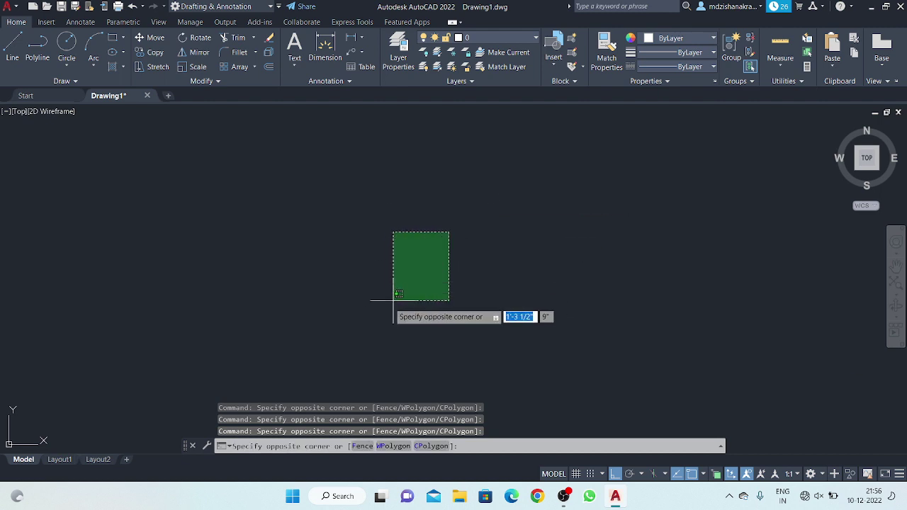
left_click(395, 318)
left_click(420, 250)
left_click(384, 285)
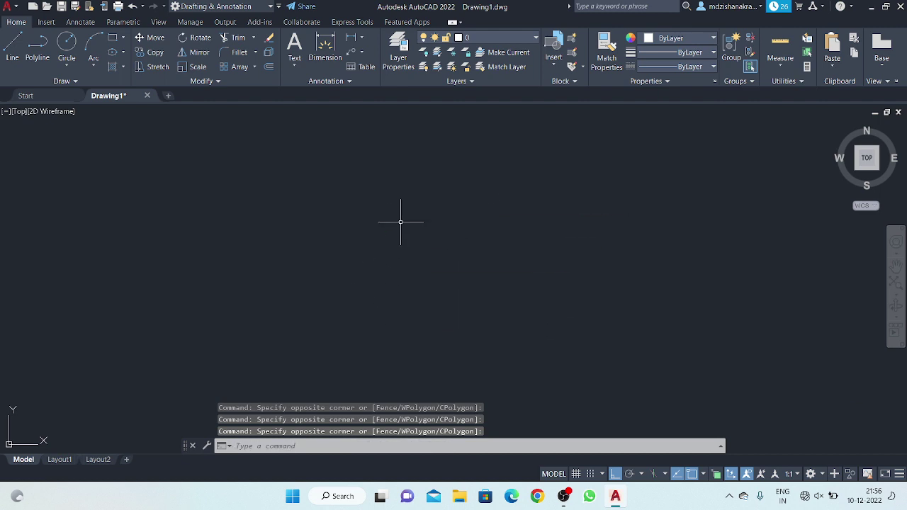
left_click(434, 157)
left_click(381, 234)
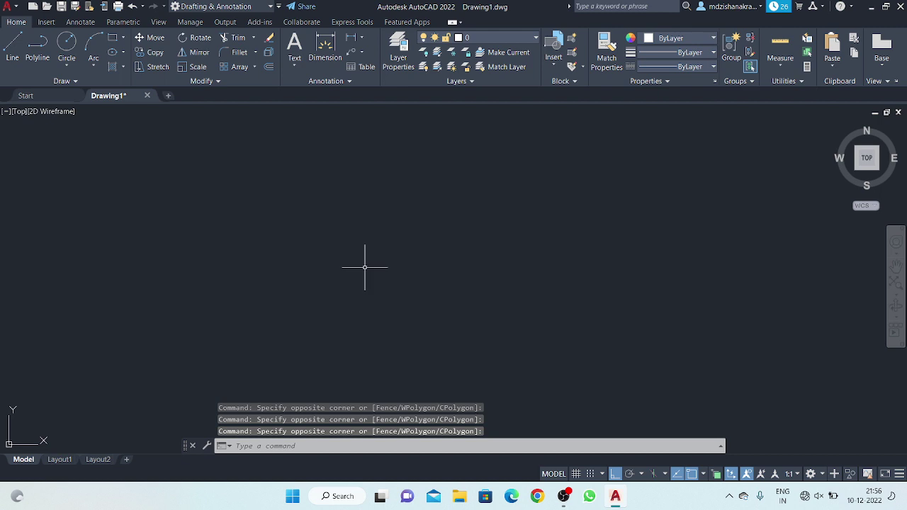
Step: Start RECTANG and place the rectangle's first corner in model space
type("R")
type("EC")
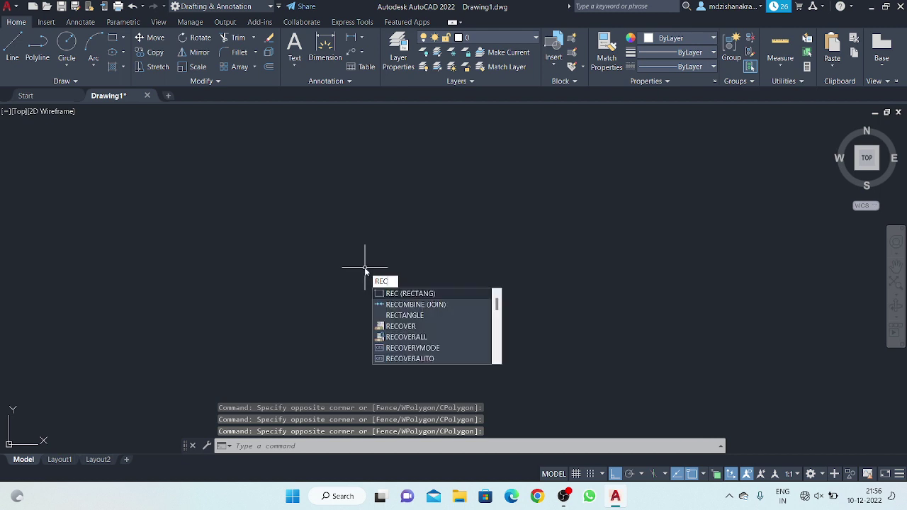
left_click(413, 294)
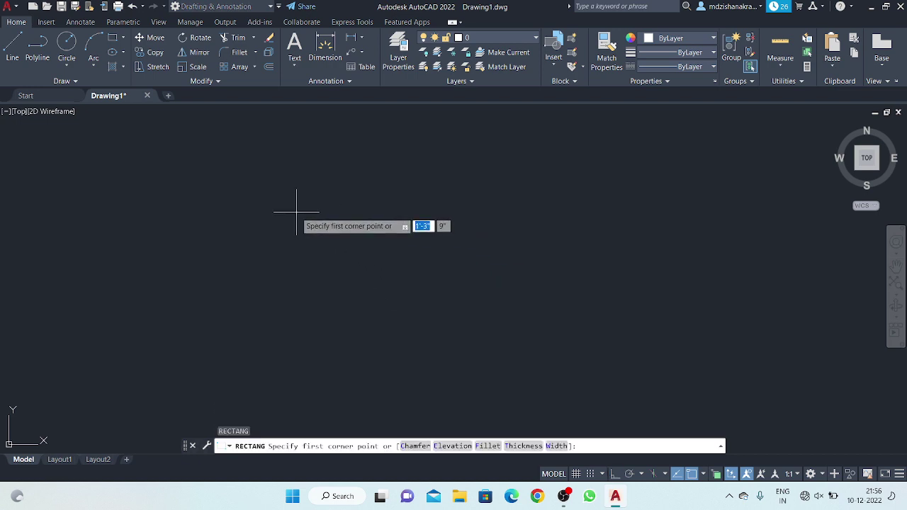
left_click(269, 207)
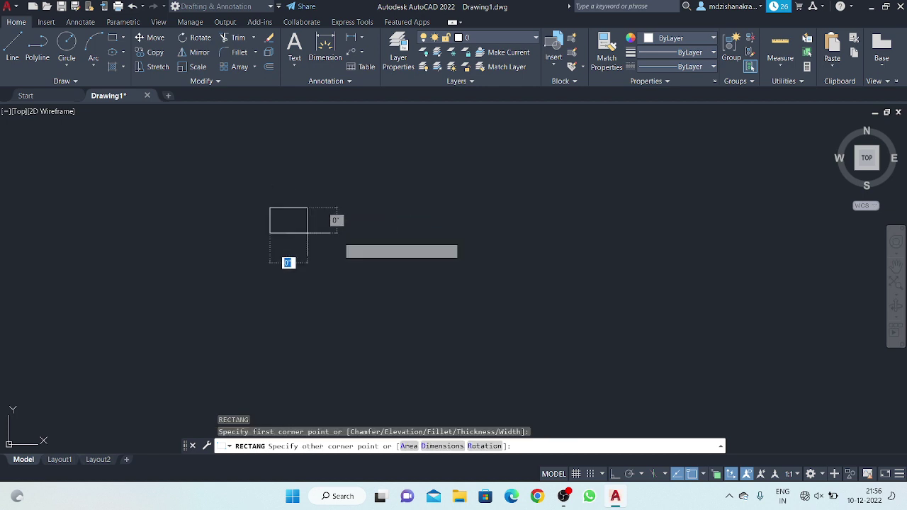
mouse_move(526, 287)
middle_mouse_down()
mouse_move(516, 239)
mouse_move(513, 275)
mouse_move(433, 263)
middle_mouse_up()
scroll(512, 275, "down", 3)
scroll(500, 276, "down", 3)
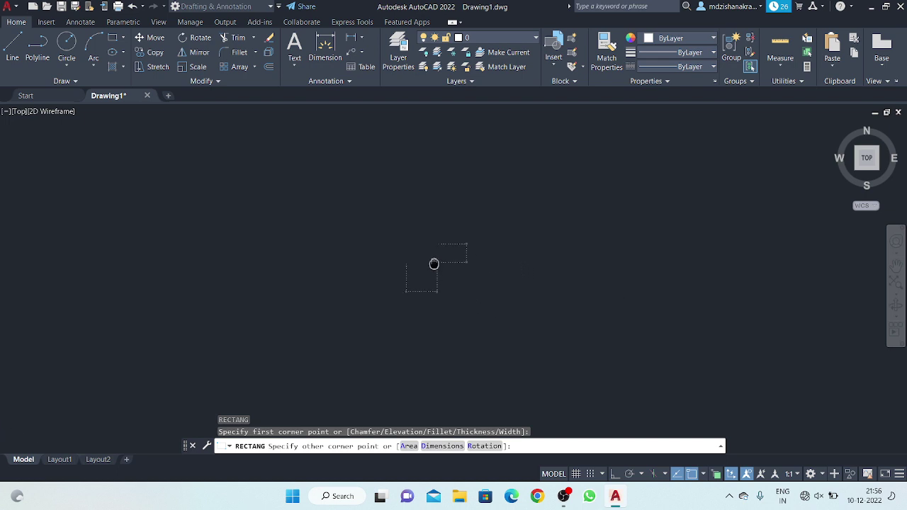
scroll(395, 267, "up", 3)
mouse_move(530, 243)
middle_mouse_down()
mouse_move(537, 207)
mouse_move(522, 300)
mouse_move(515, 296)
middle_mouse_up()
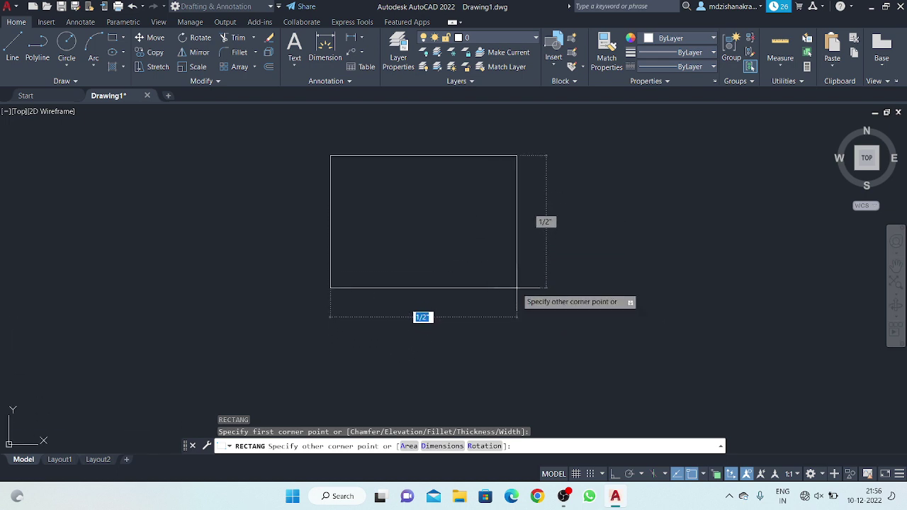
Step: Enter the opposite corner @4',3' to finish the rectangle and zoom to fit it
type("@")
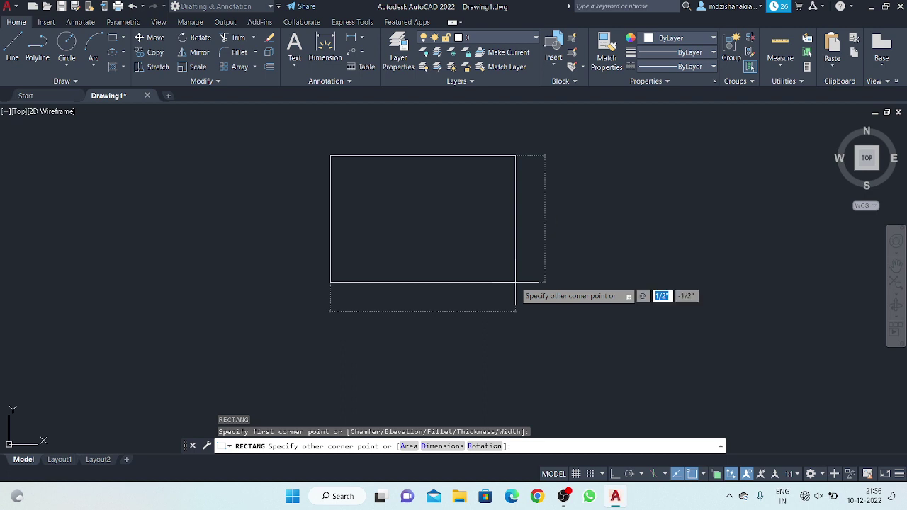
type("4")
type("'")
key("Tab")
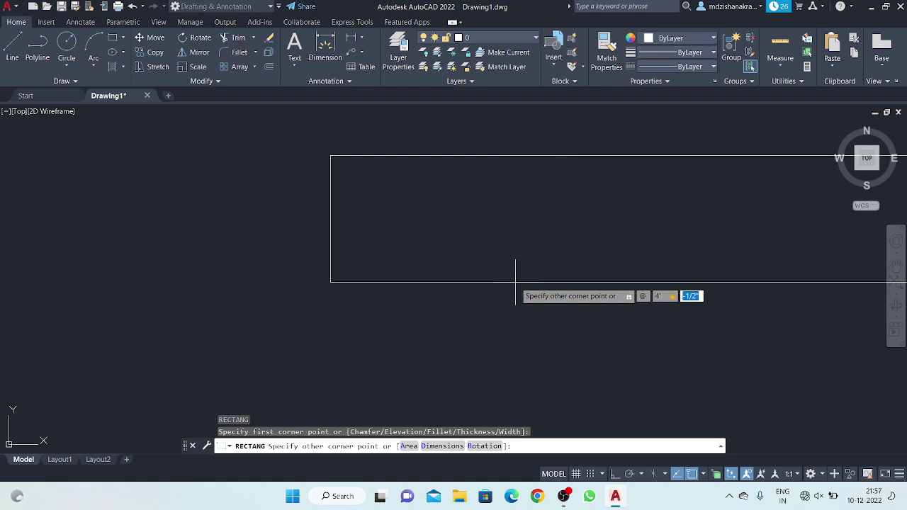
type("3")
key("Return")
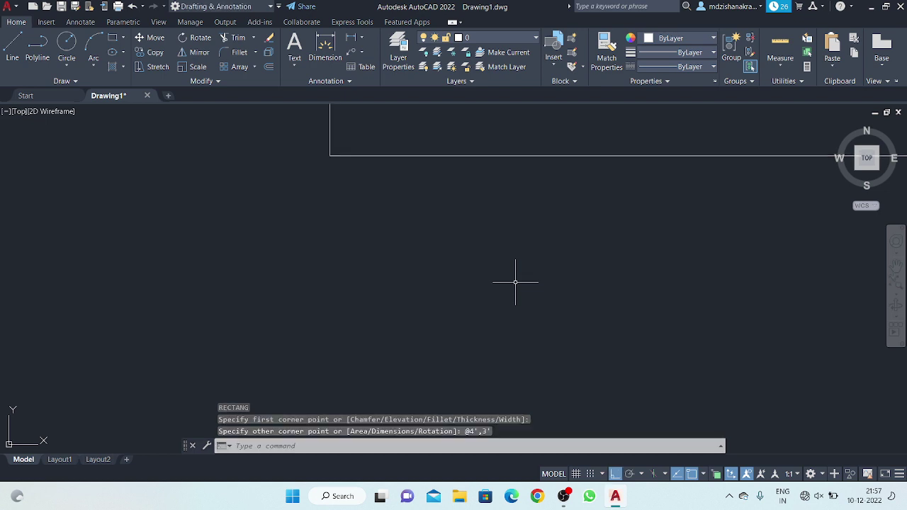
scroll(429, 148, "down", 1)
scroll(318, 252, "down", 1)
scroll(318, 252, "down", 2)
scroll(317, 249, "down", 2)
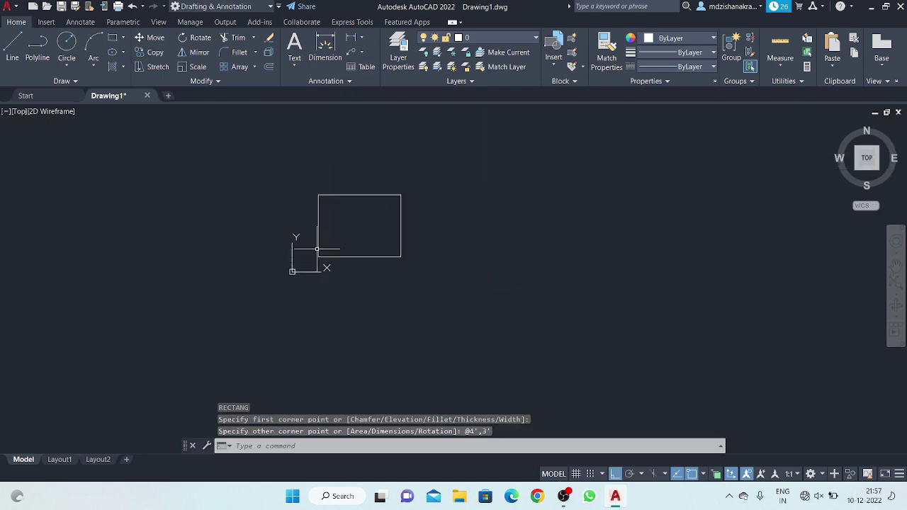
scroll(322, 248, "up", 4)
scroll(332, 249, "up", 2)
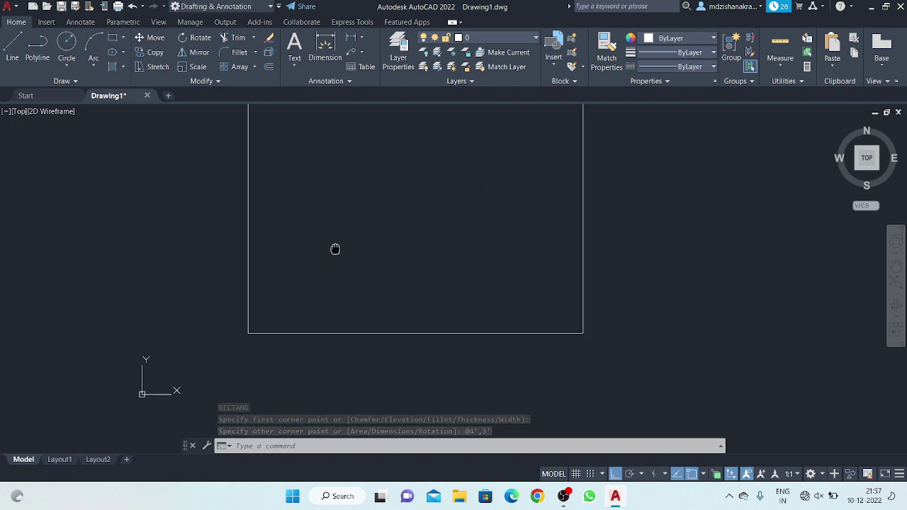
scroll(352, 265, "down", 1)
mouse_move(335, 248)
middle_mouse_down()
mouse_move(352, 265)
mouse_move(391, 246)
middle_mouse_up()
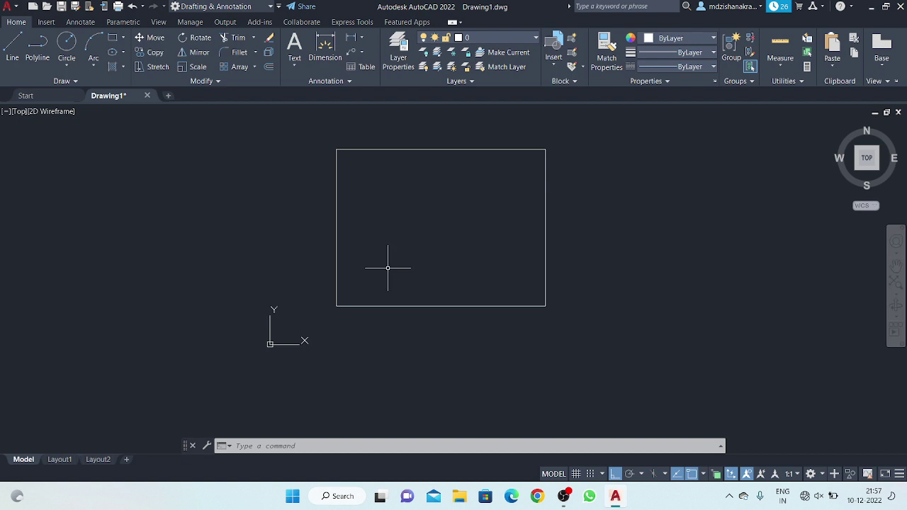
type("dli")
key("Return")
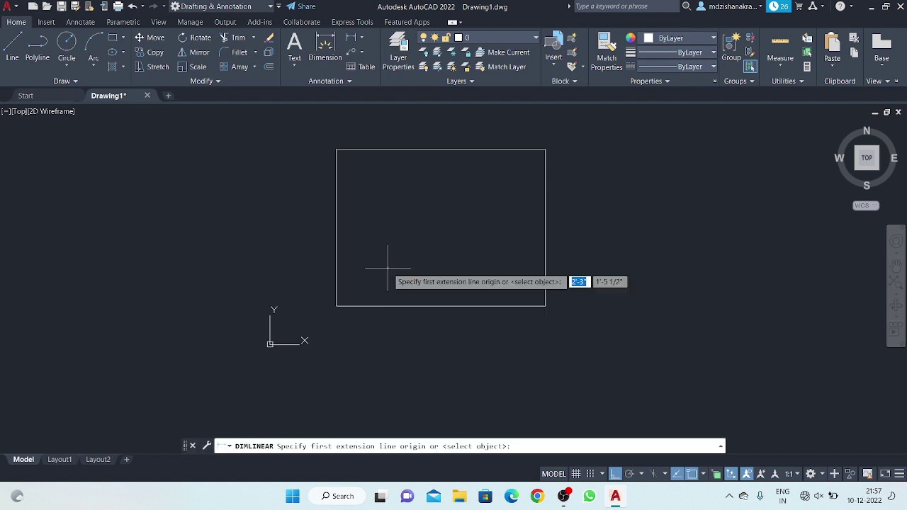
left_click(336, 150)
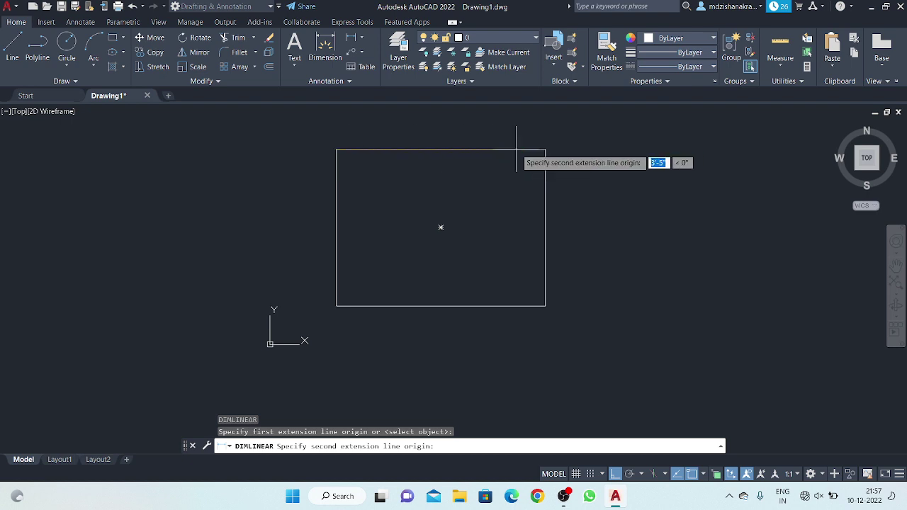
left_click(546, 150)
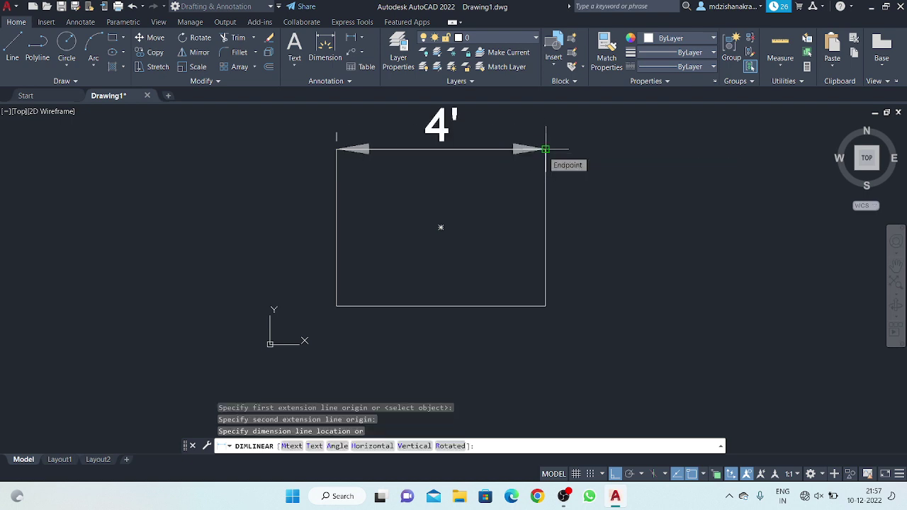
middle_click_drag(546, 149, 553, 186)
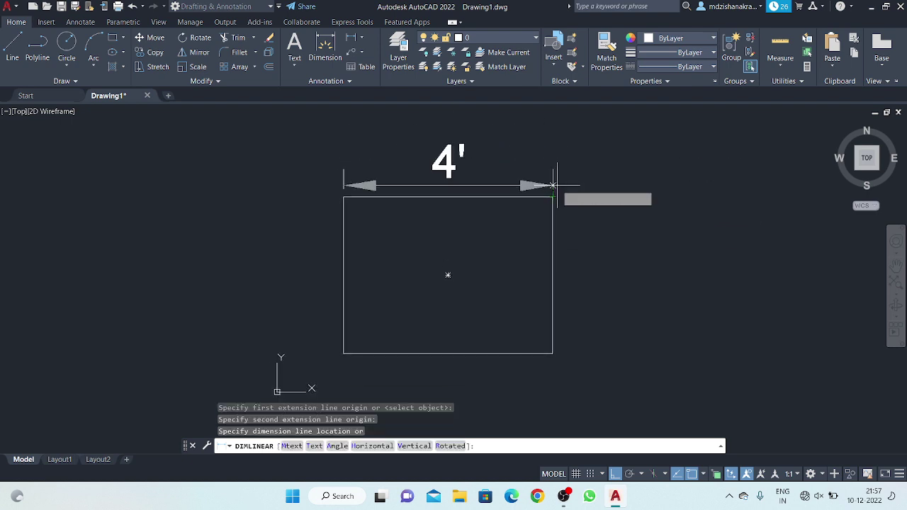
key("Escape")
key("Return")
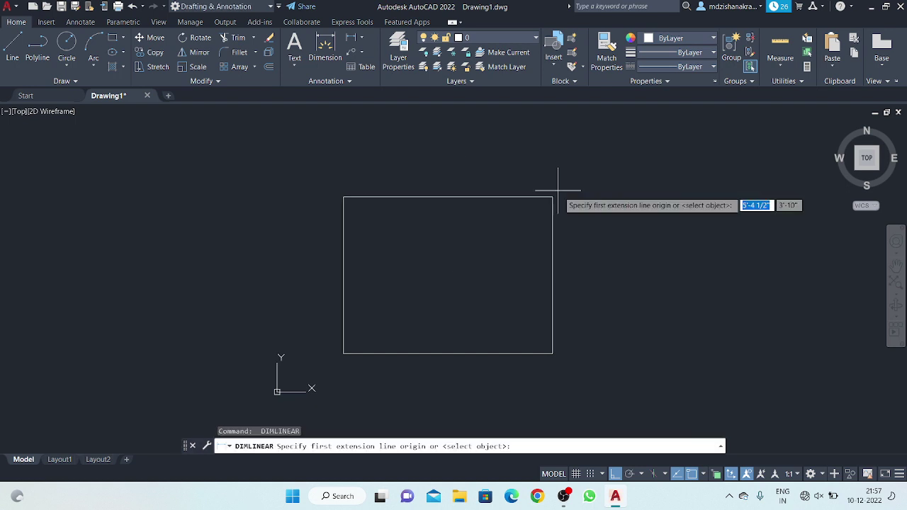
left_click(553, 197)
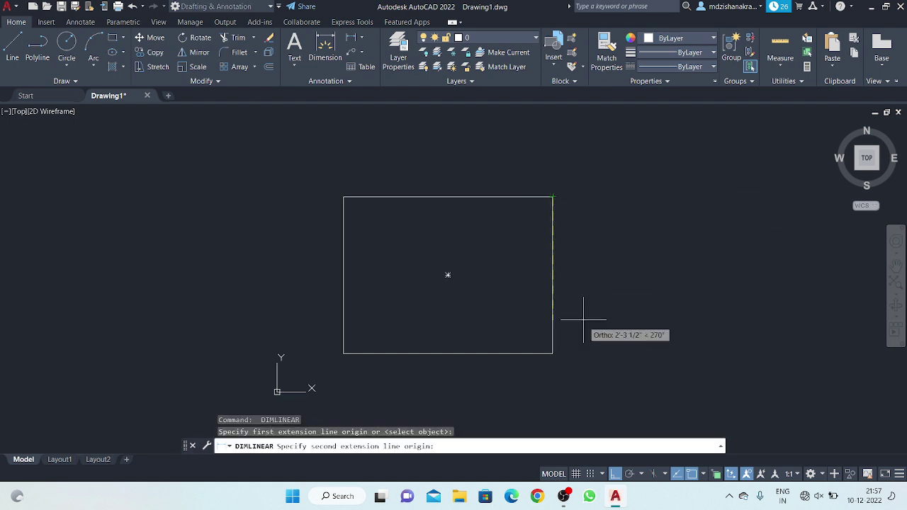
left_click(552, 353)
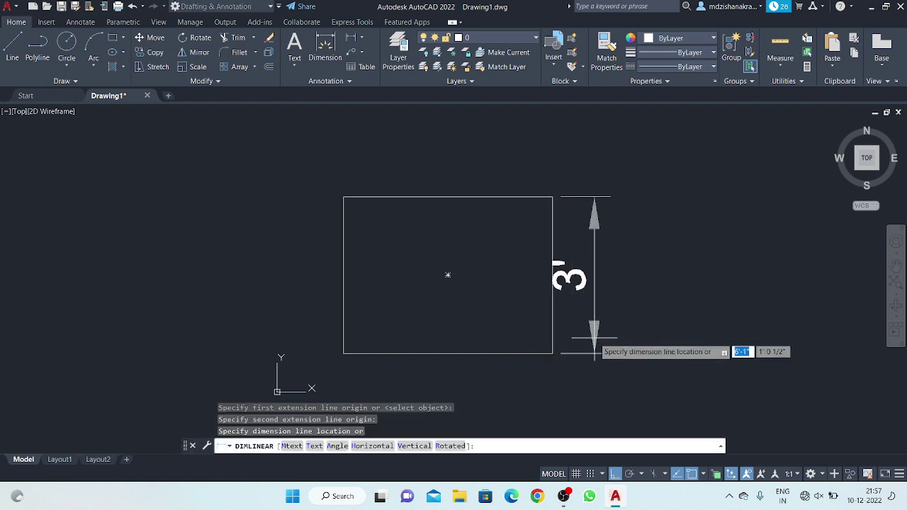
key("Escape")
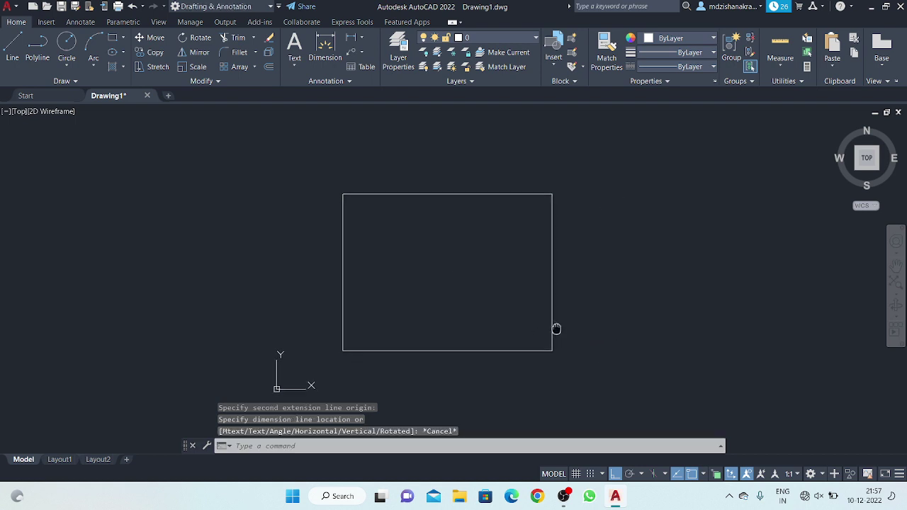
middle_click_drag(557, 328, 573, 277)
middle_click_drag(441, 287, 468, 263)
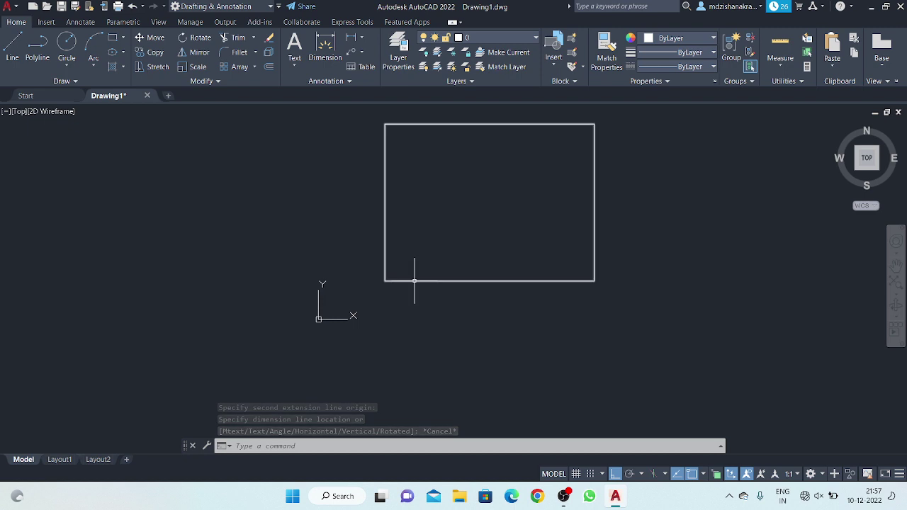
Step: Start a new rectangle at the outline's lower-left corner with a 2.6 width
type("rst c")
key("Return")
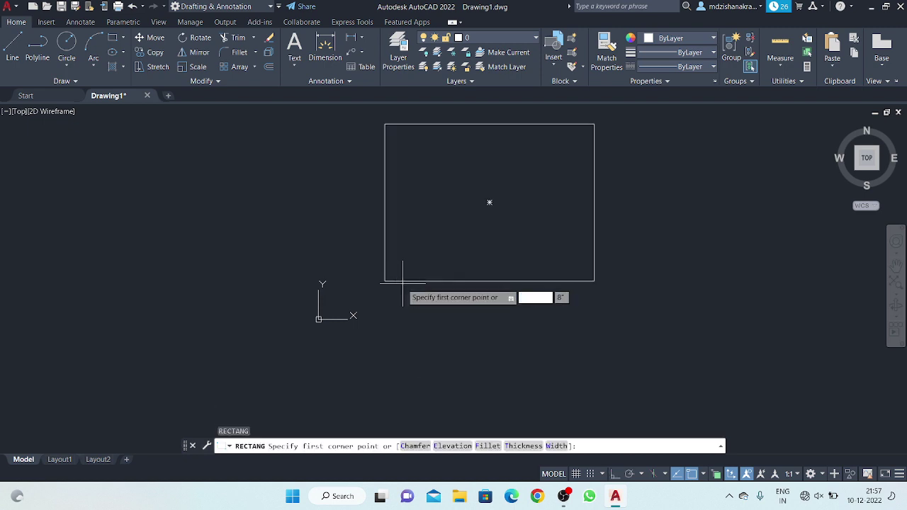
left_click(385, 280)
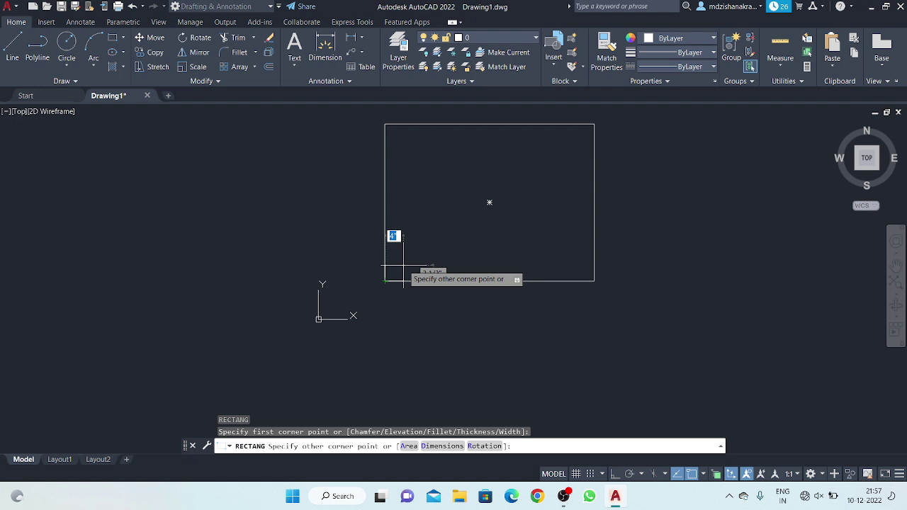
type(",")
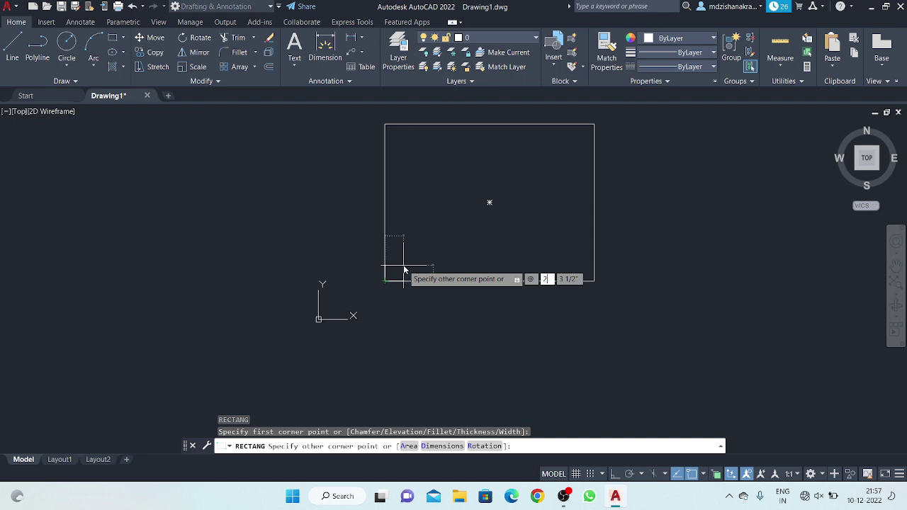
type(".5")
key("BackSpace")
key("BackSpace")
type("6")
key("Tab")
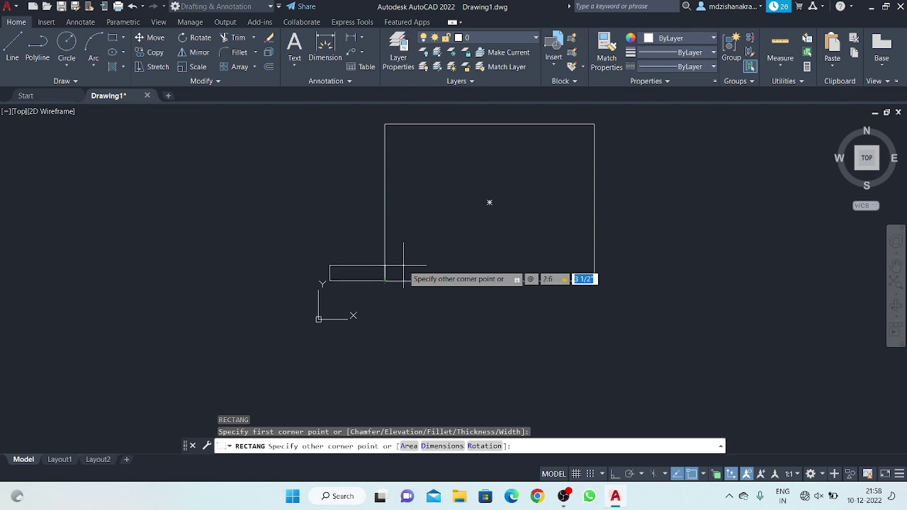
Step: Complete the 2.6 by 2.6 square and zoom in on the lower-left corner
type("7")
key("Return")
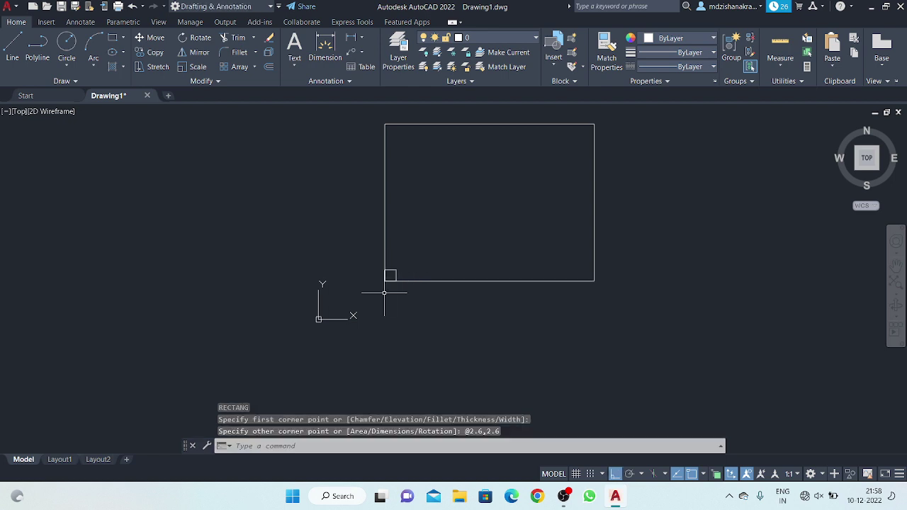
scroll(386, 276, "up", 2)
middle_click_drag(386, 284, 384, 304)
scroll(385, 308, "down", 2)
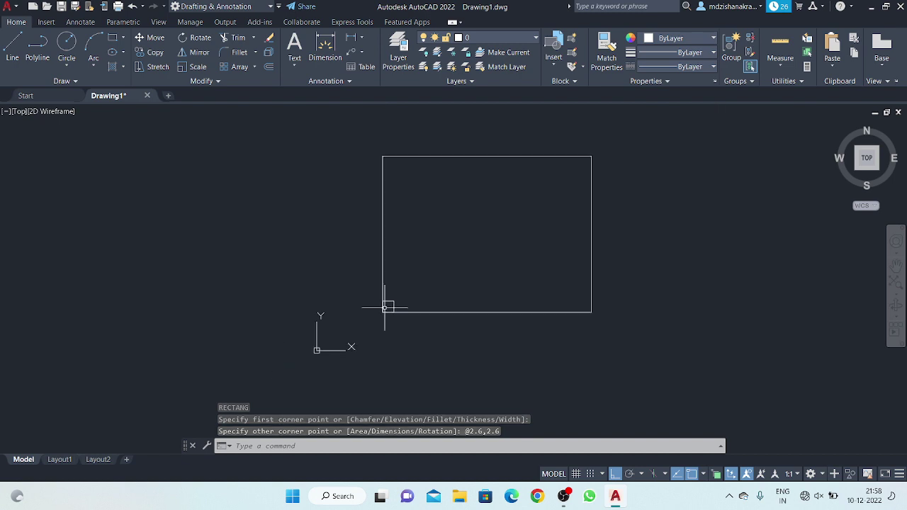
scroll(385, 314, "up", 2)
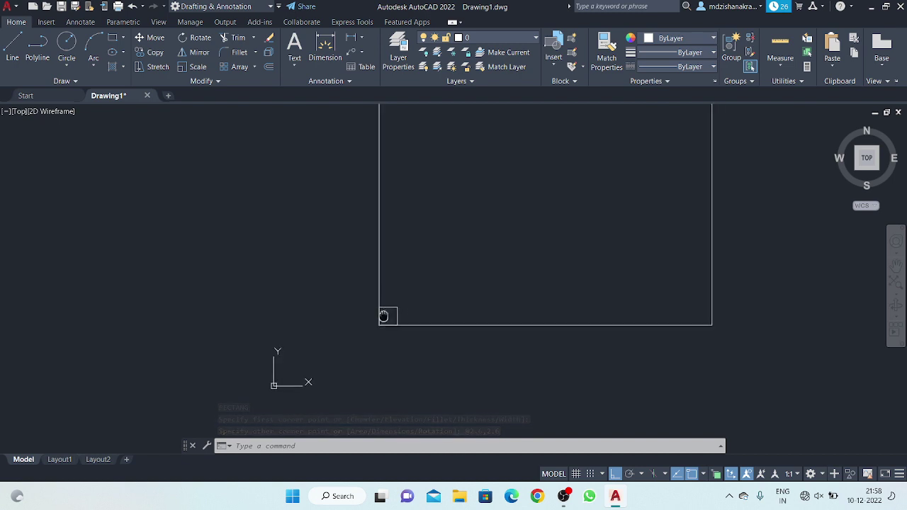
middle_click_drag(385, 312, 388, 327)
Step: Copy the lower-left square to the rectangle's top-left inner corner
left_click(393, 317)
right_click(461, 224)
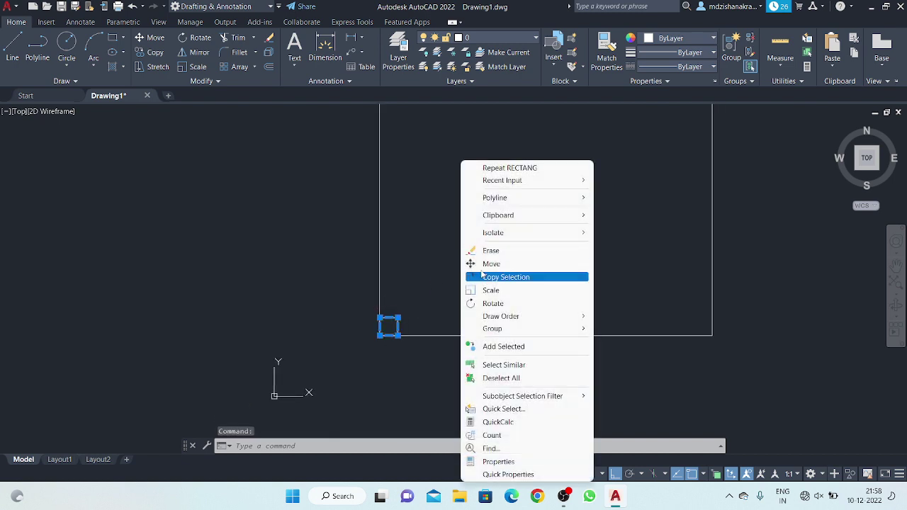
left_click(499, 277)
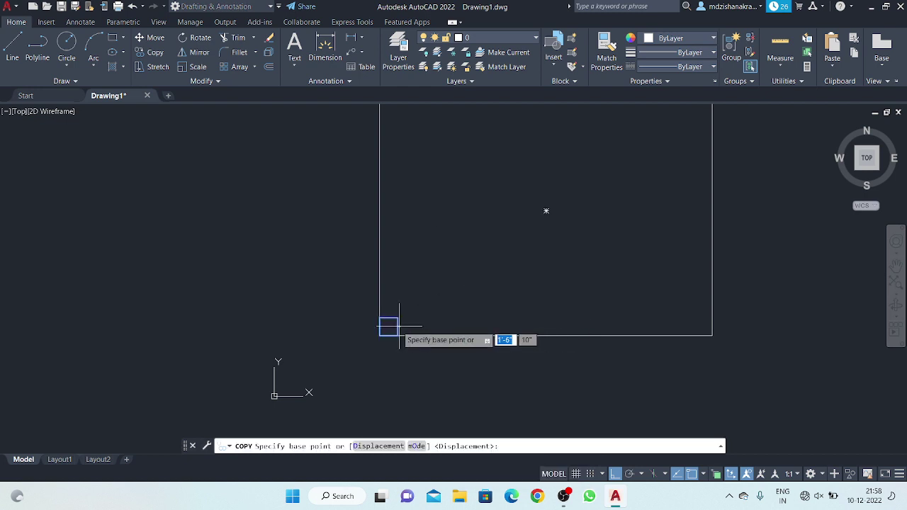
left_click(380, 317)
middle_click_drag(423, 286, 435, 348)
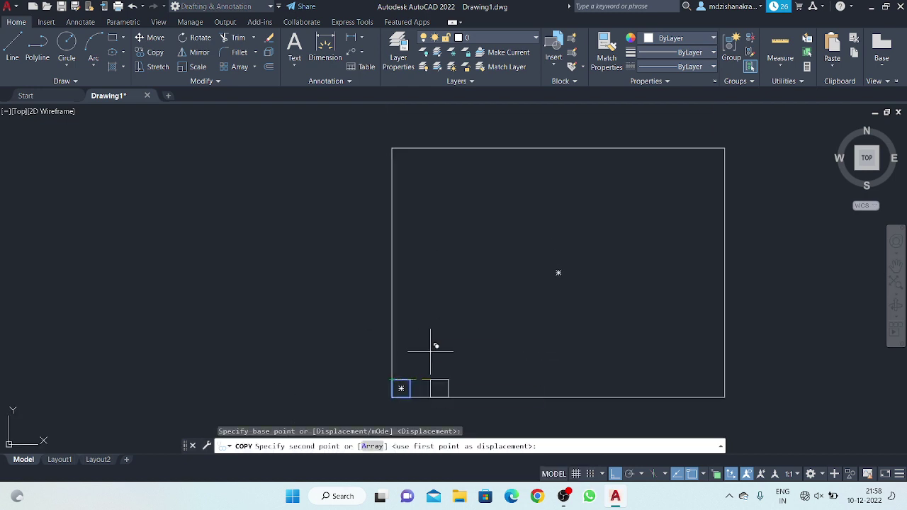
left_click(400, 150)
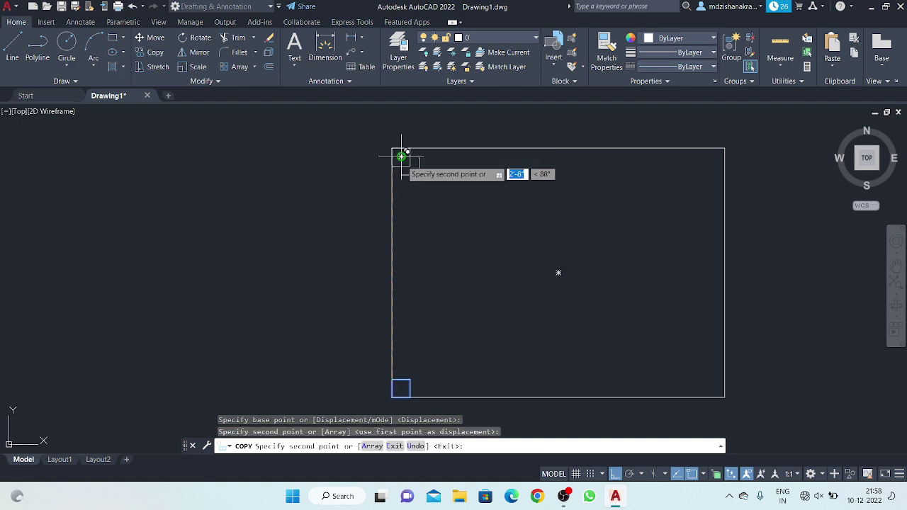
key("Escape")
scroll(419, 192, "down", 3)
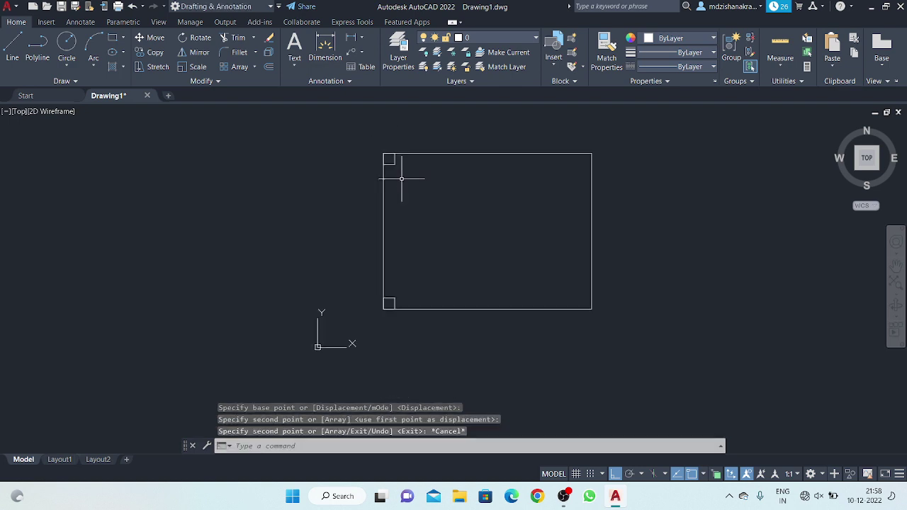
middle_click_drag(417, 206, 403, 207)
Step: Mirror both left squares about the vertical midline, keeping the originals
type("mi")
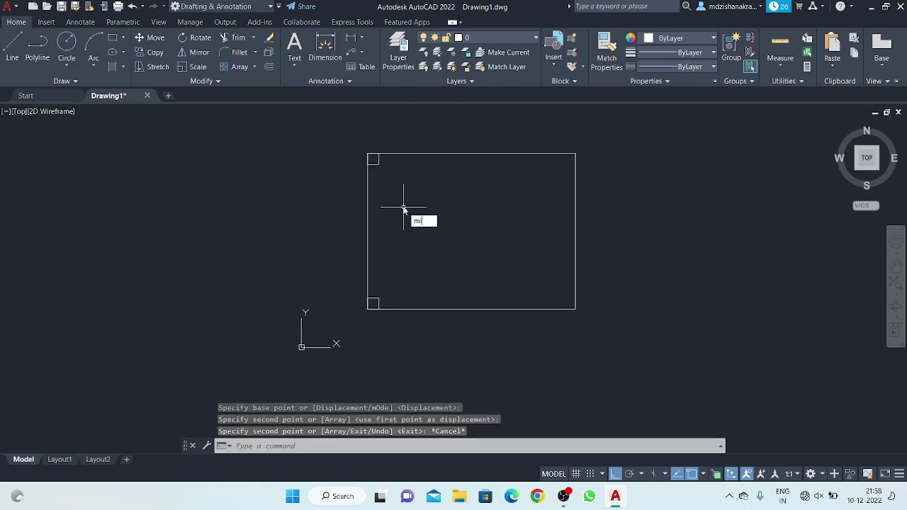
type("rr")
key("Return")
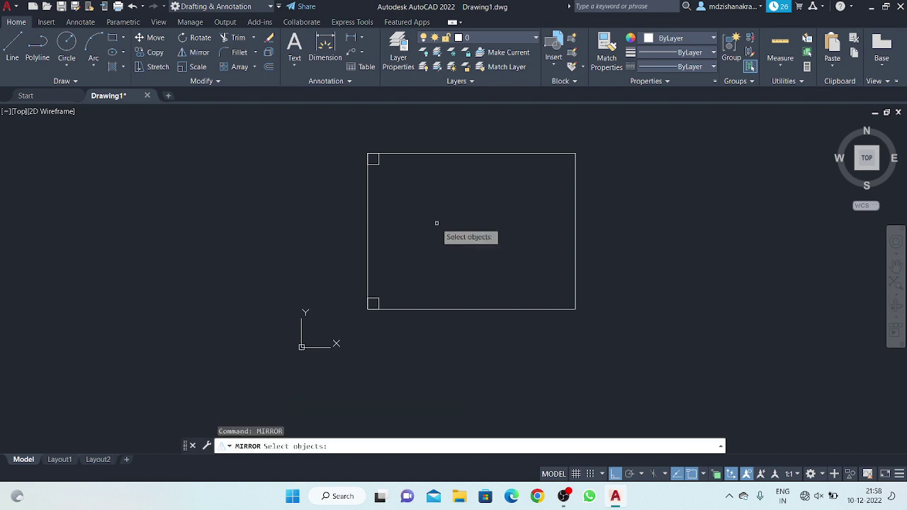
left_click(378, 162)
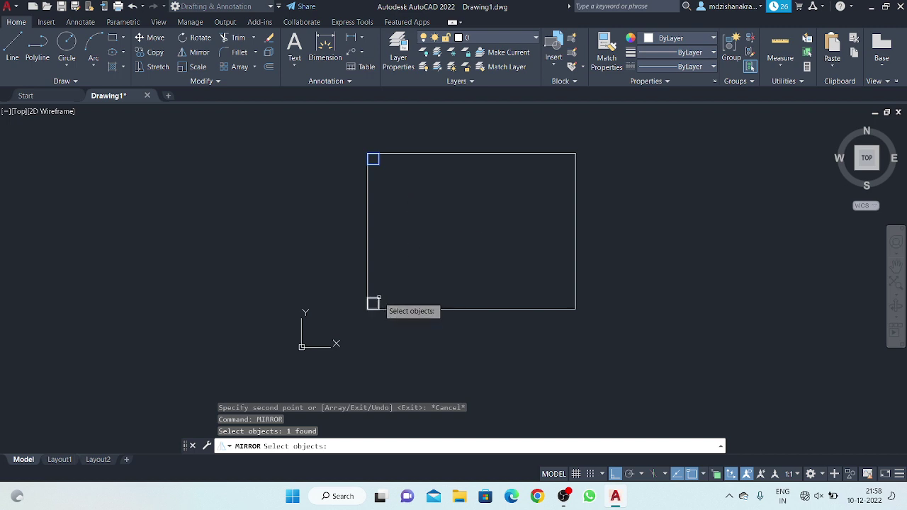
left_click(373, 303)
key("Return")
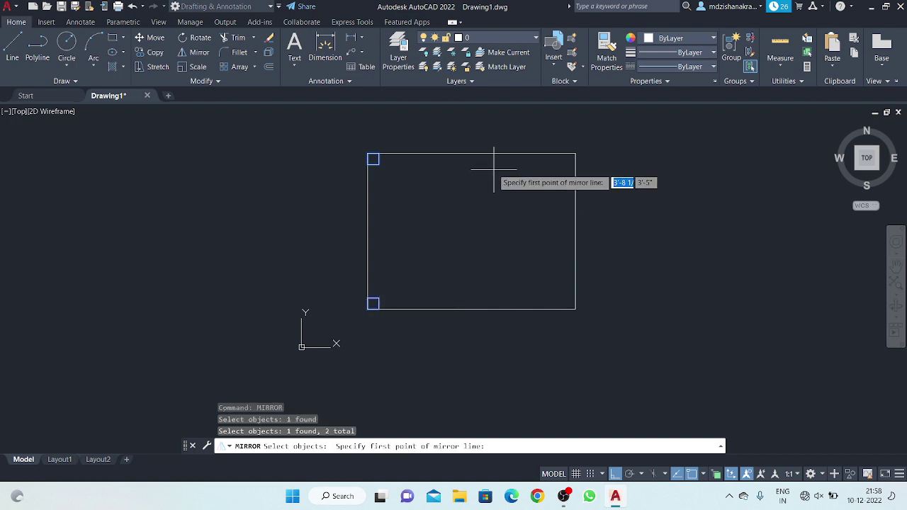
left_click(471, 153)
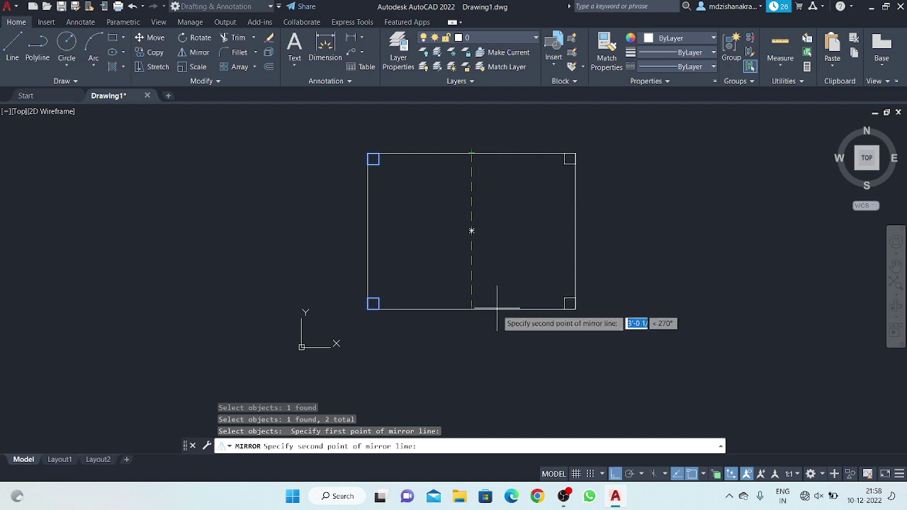
left_click(472, 307)
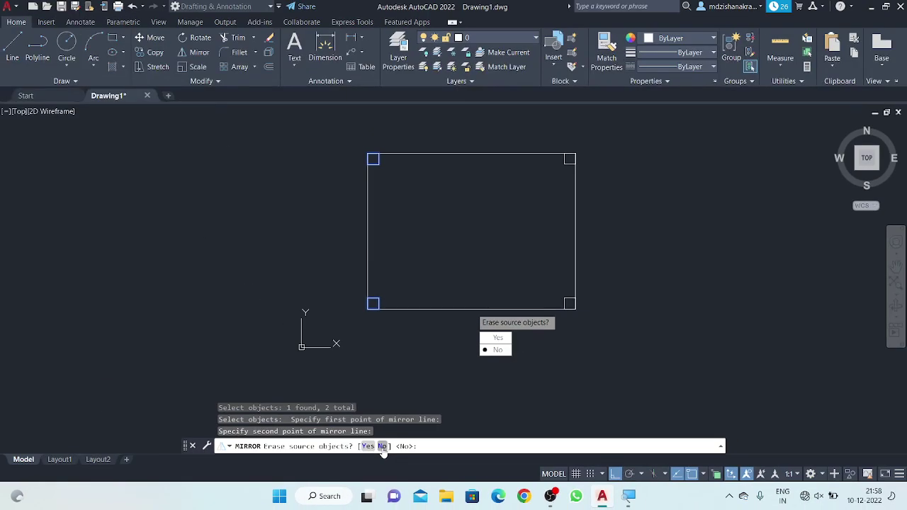
left_click(383, 447)
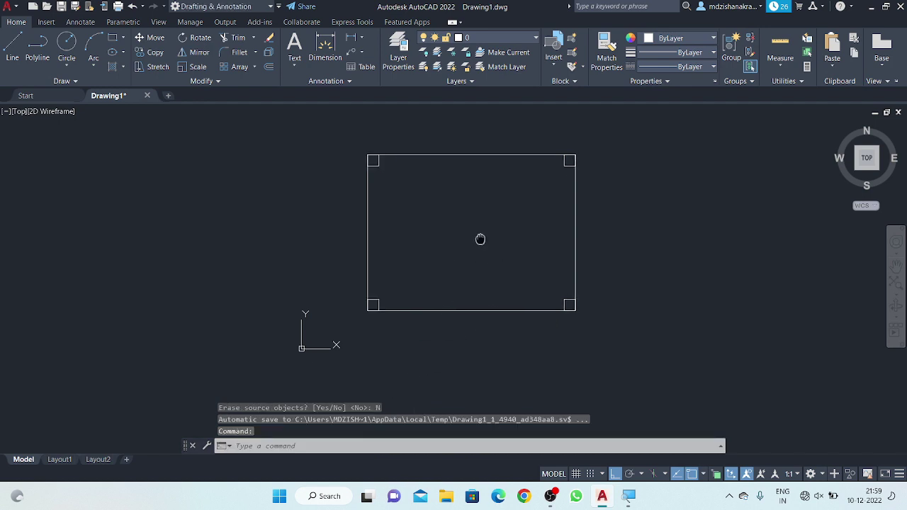
mouse_move(479, 238)
middle_mouse_down()
mouse_move(486, 245)
mouse_move(477, 231)
middle_mouse_up()
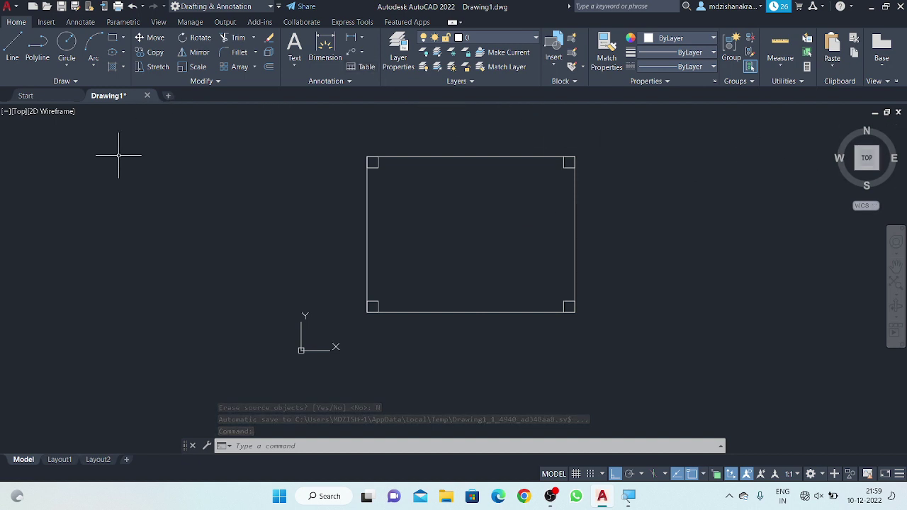
left_click(238, 9)
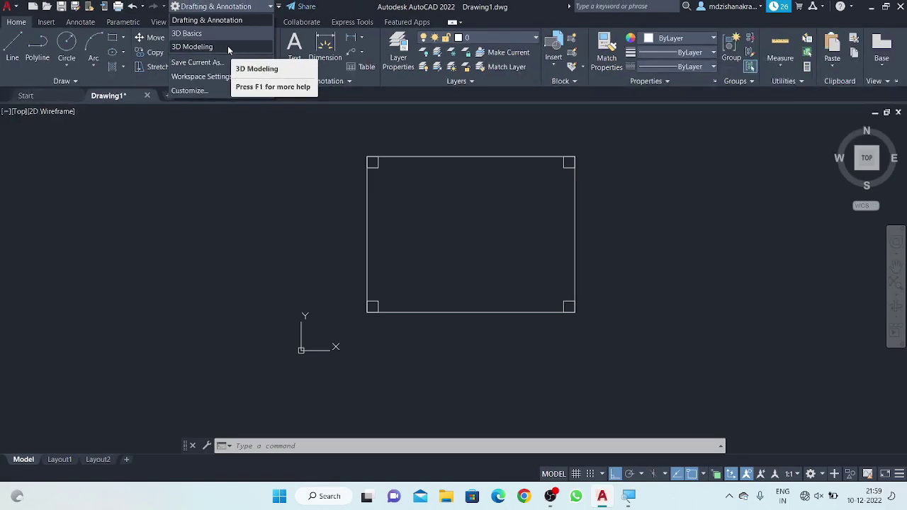
left_click(191, 47)
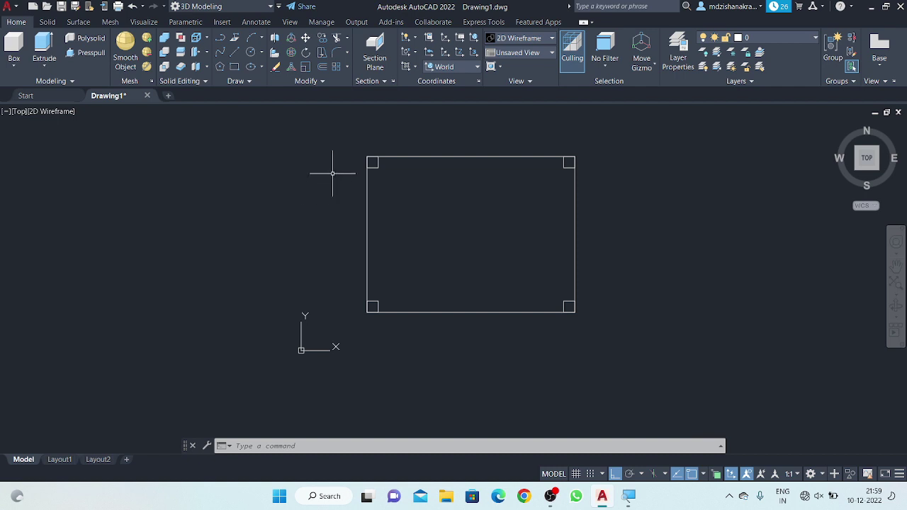
mouse_move(858, 171)
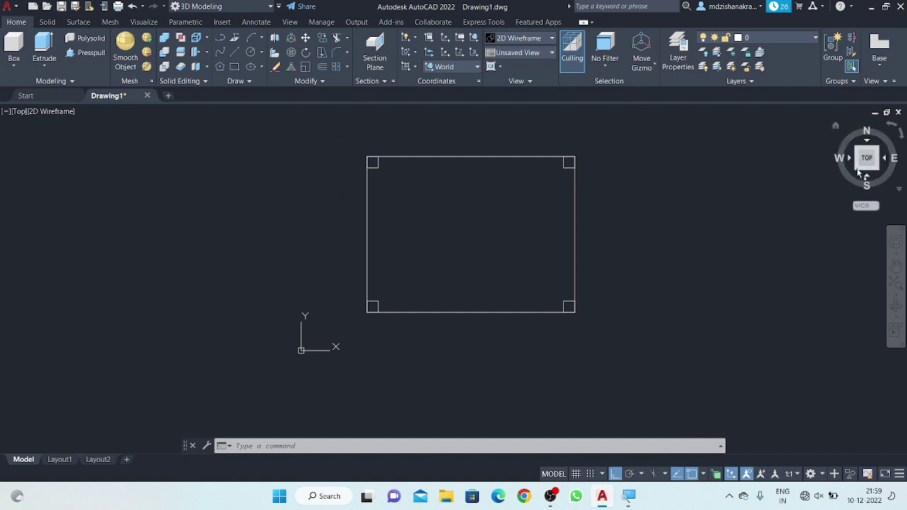
Step: Set a southwest isometric view from the ViewCube and frame the whole table outline
left_click(858, 172)
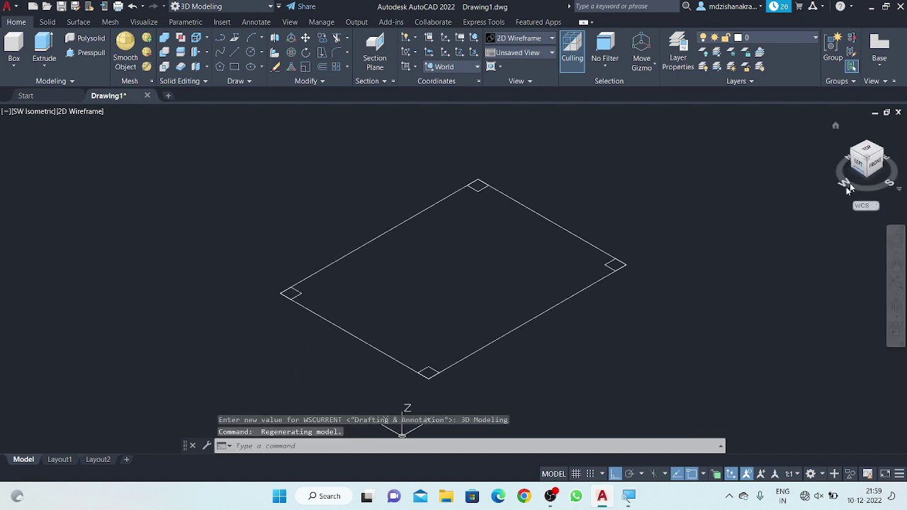
middle_click_drag(620, 298, 612, 261)
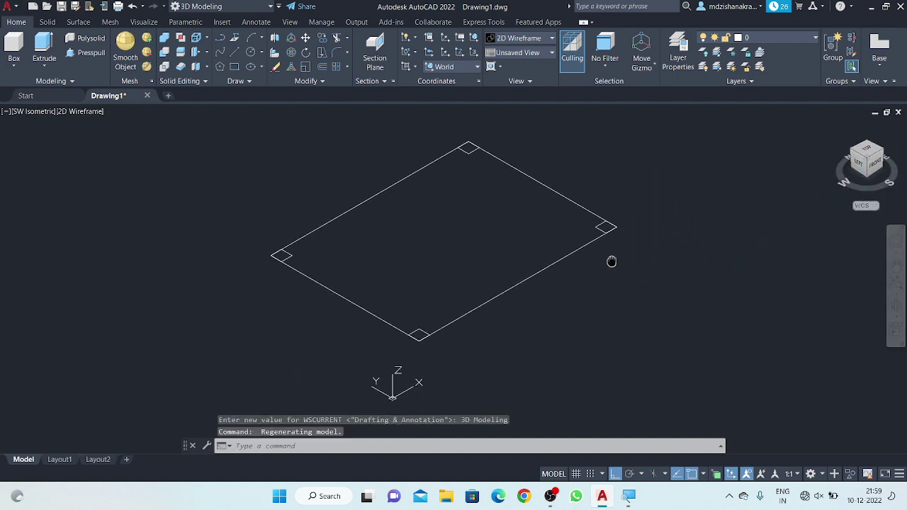
scroll(510, 274, "up", 2)
mouse_move(502, 269)
middle_mouse_down()
mouse_move(528, 219)
mouse_move(532, 240)
middle_mouse_up()
scroll(512, 247, "down", 2)
scroll(529, 218, "up", 2)
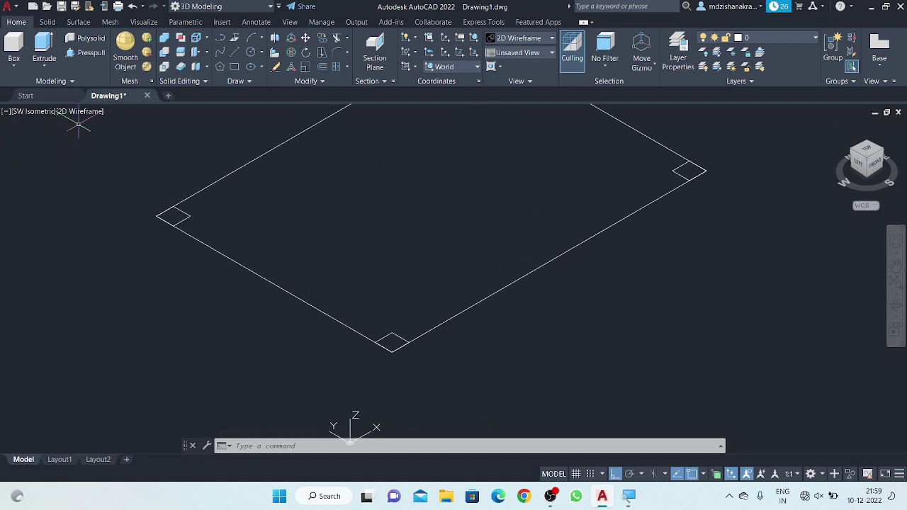
scroll(383, 226, "down", 2)
middle_click_drag(396, 226, 398, 230)
type("E")
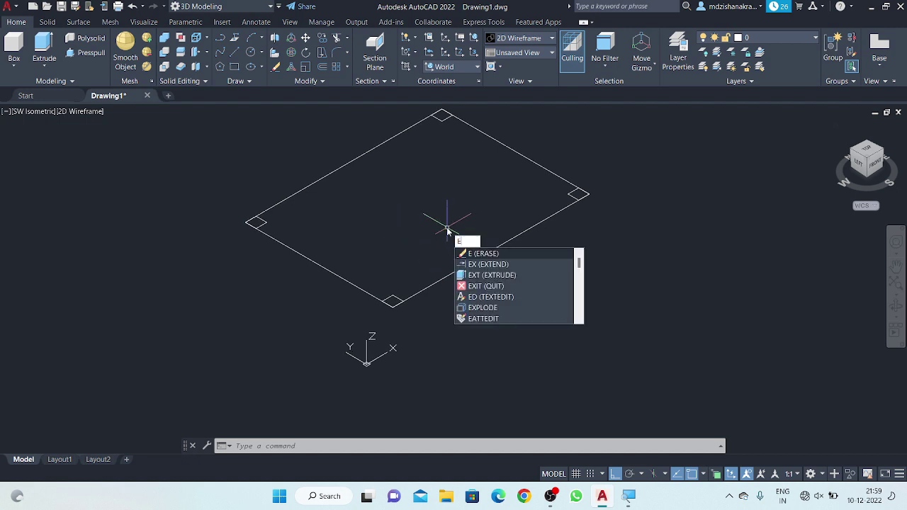
type("c")
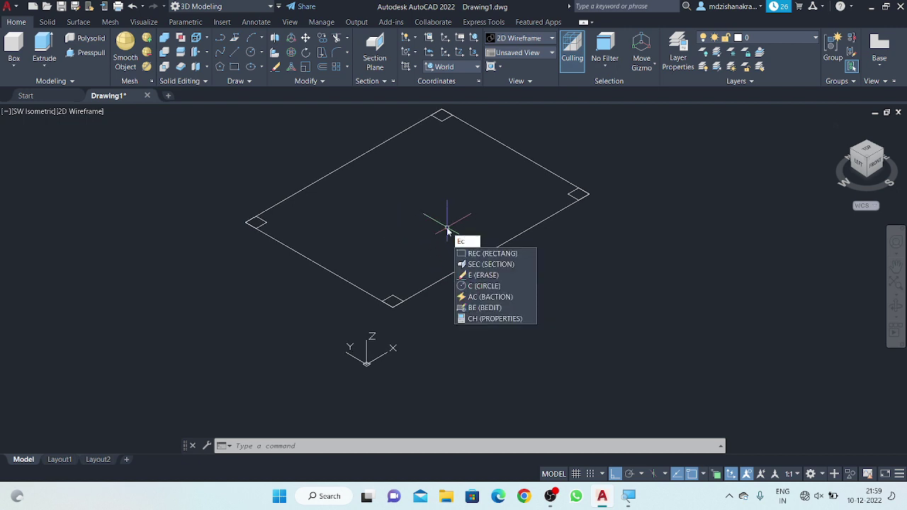
key("Escape")
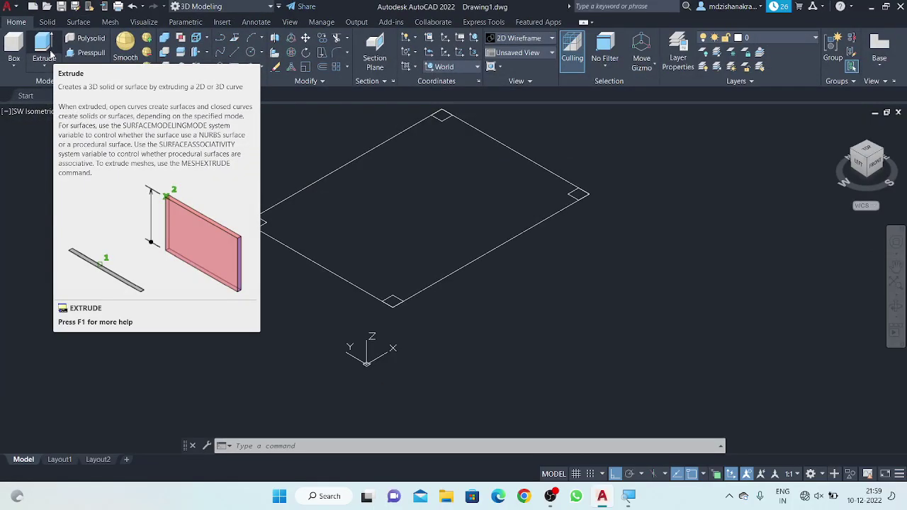
Step: Extrude the large 4' by 3' rectangle 1.5 units into the tabletop slab
left_click(49, 54)
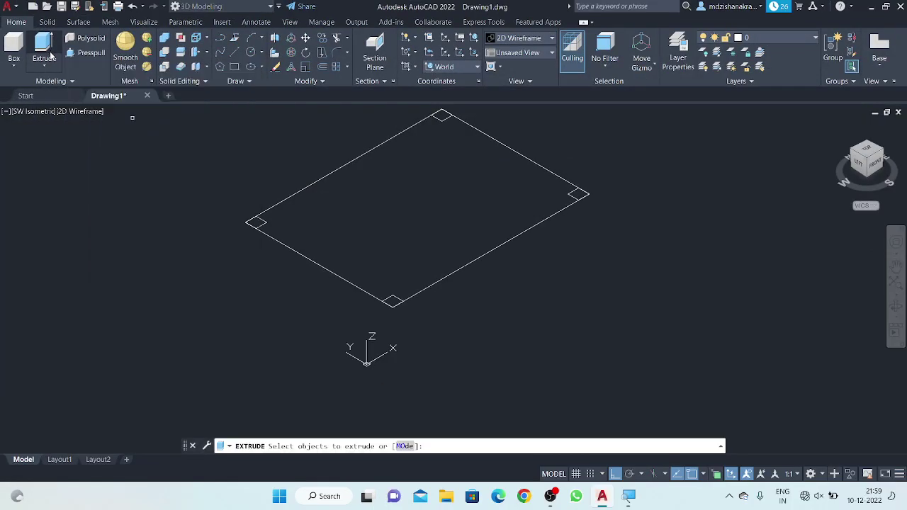
left_click(303, 189)
key("Return")
type("1.5")
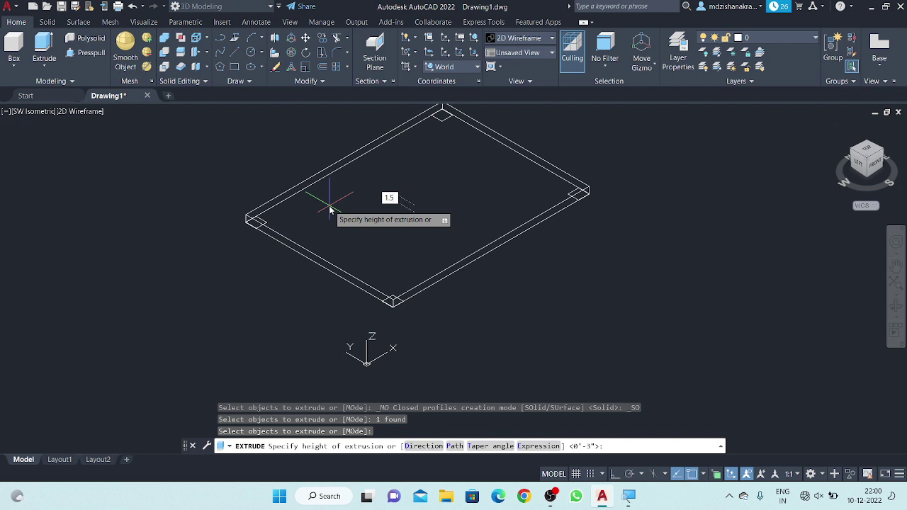
key("Return")
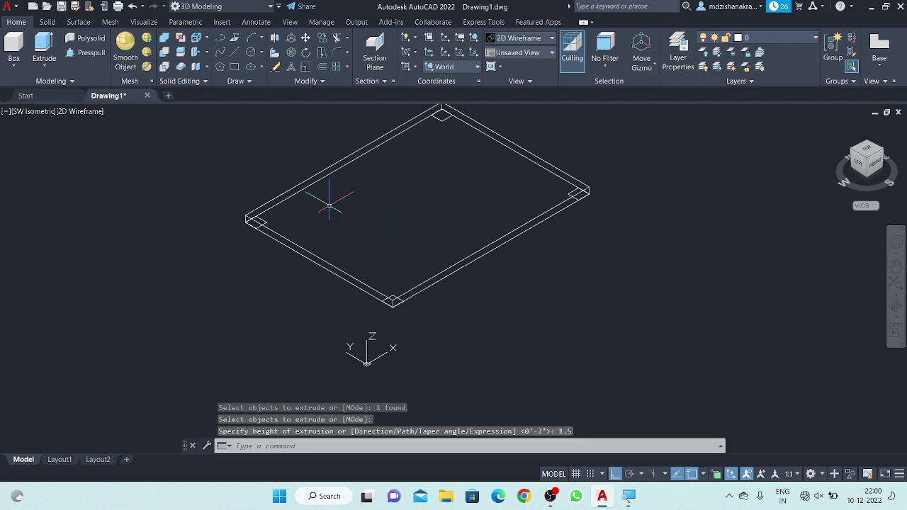
middle_click_drag(337, 202, 348, 178)
scroll(354, 194, "down", 2)
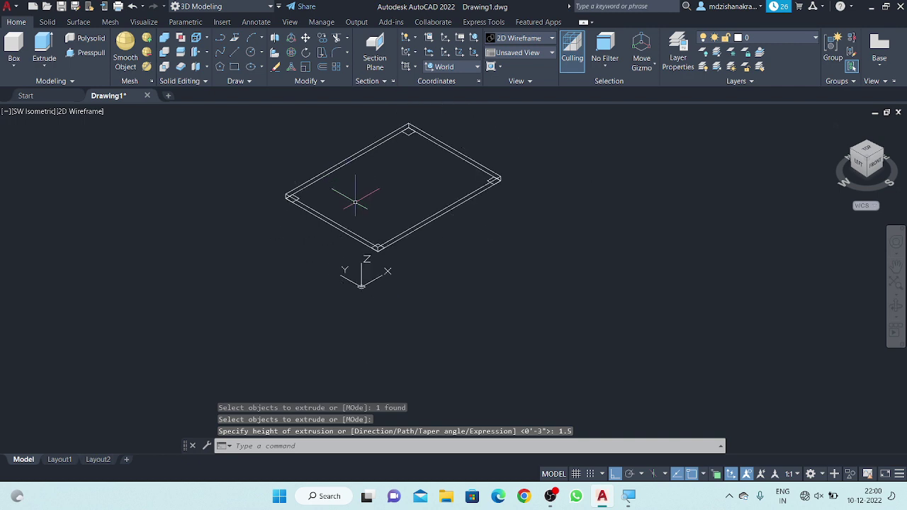
scroll(355, 194, "down", 1)
scroll(389, 241, "up", 2)
scroll(386, 244, "up", 2)
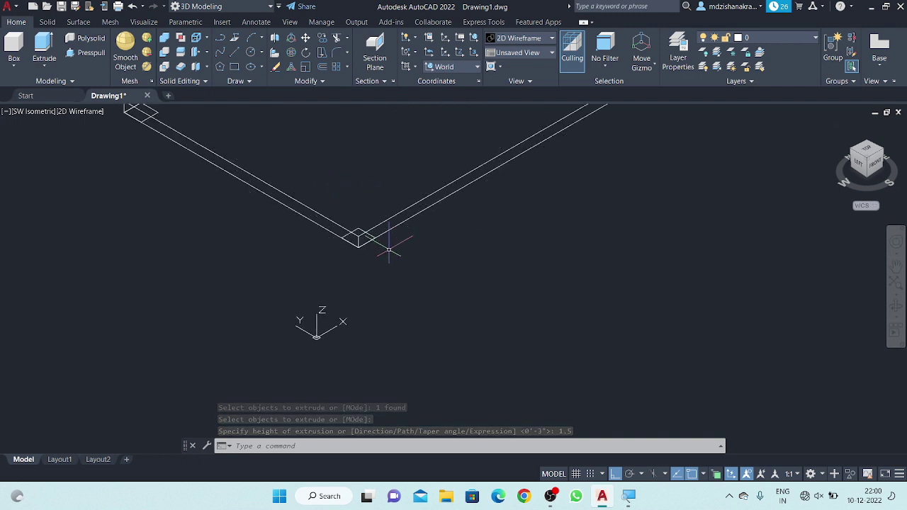
Step: Extrude the first corner square 3' to form a table leg
left_click(45, 44)
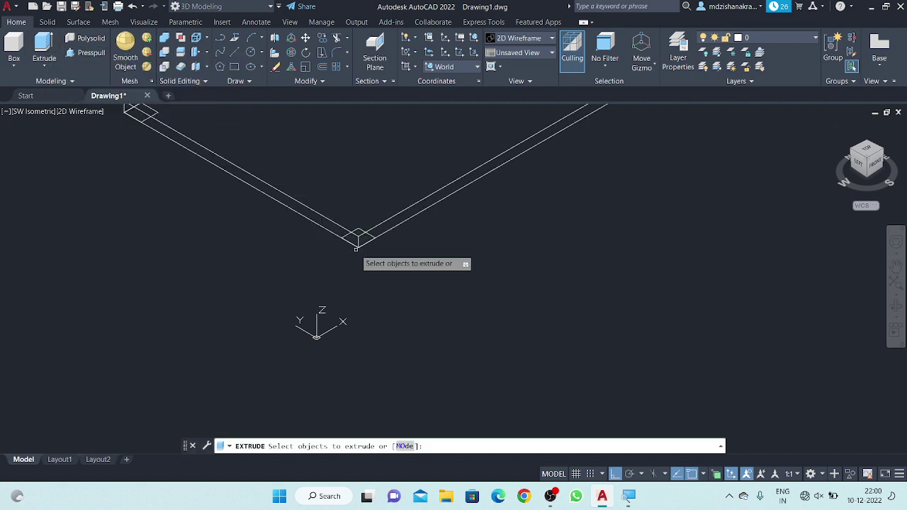
scroll(356, 248, "up", 2)
left_click(352, 223)
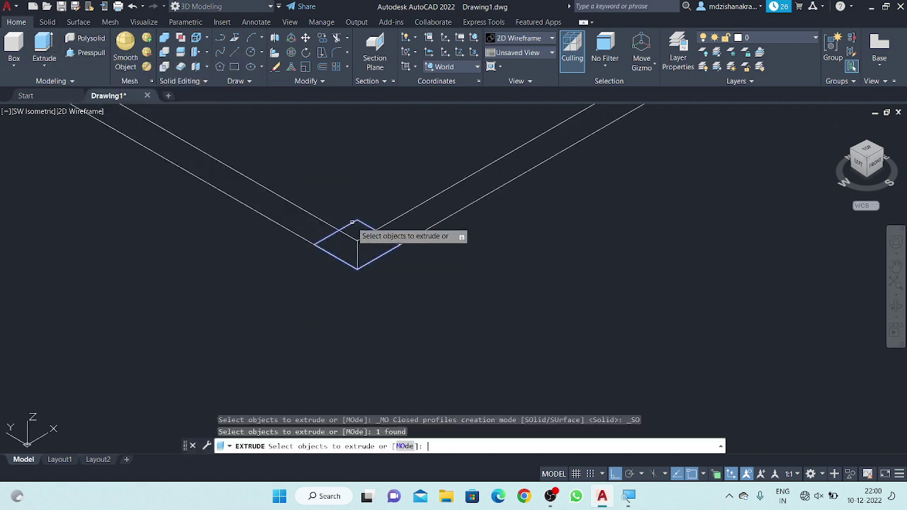
key("Return")
scroll(391, 370, "down", 2)
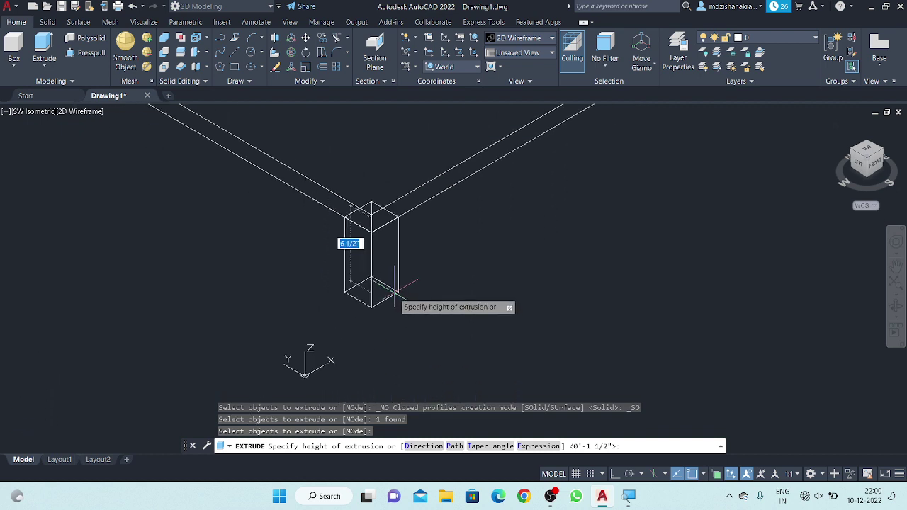
scroll(398, 298, "down", 1)
type("3'")
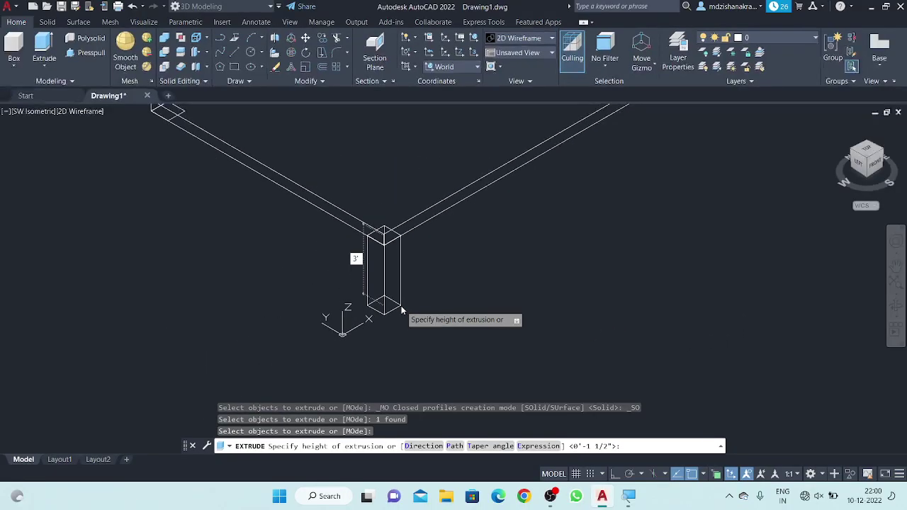
key("Return")
scroll(404, 309, "down", 5)
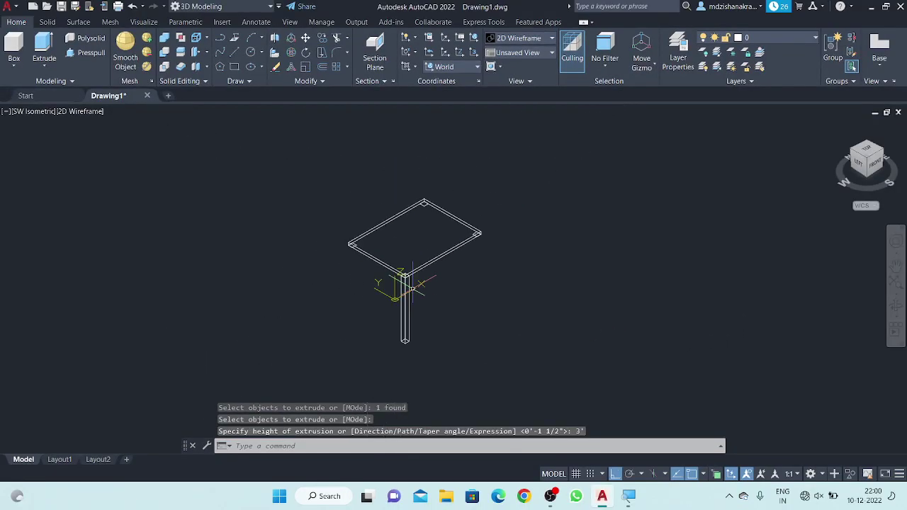
scroll(365, 258, "up", 1)
scroll(366, 263, "up", 1)
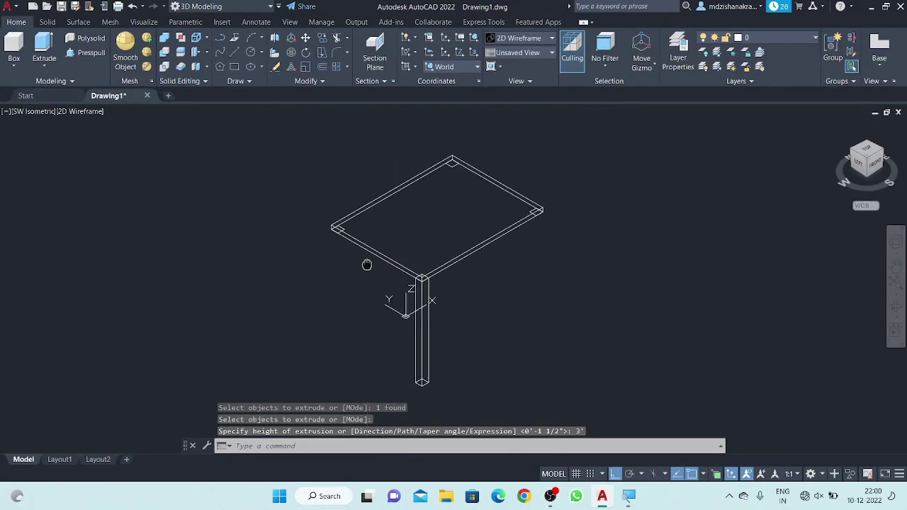
scroll(361, 258, "up", 1)
Step: Extrude the left and right corner squares 3' into two more legs
key("Return")
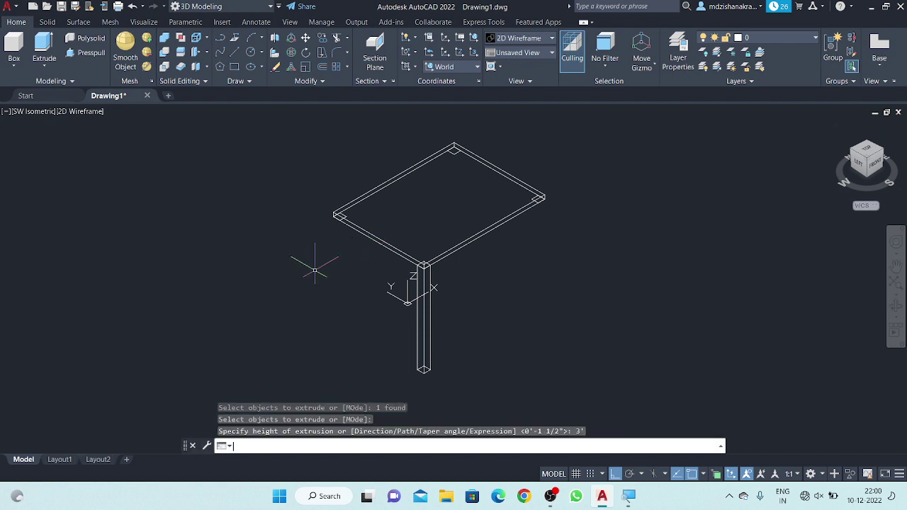
scroll(328, 214, "up", 5)
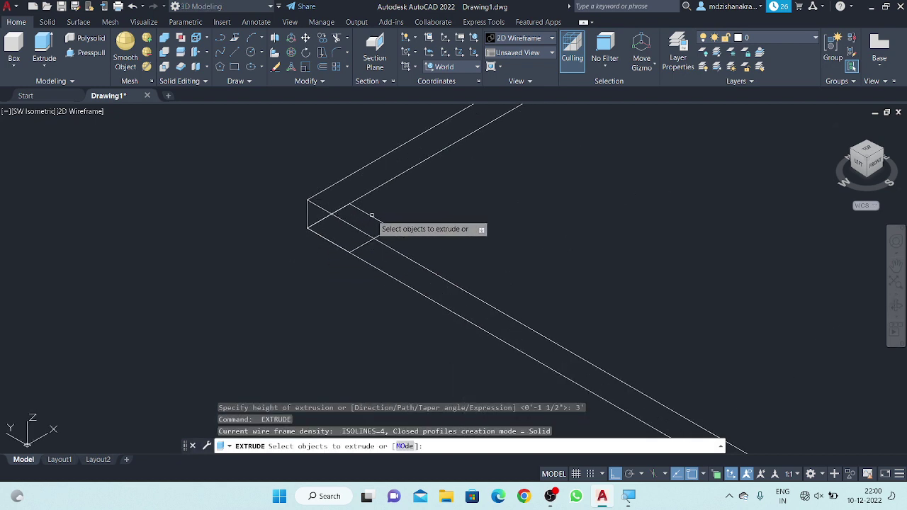
left_click(373, 214)
key("Return")
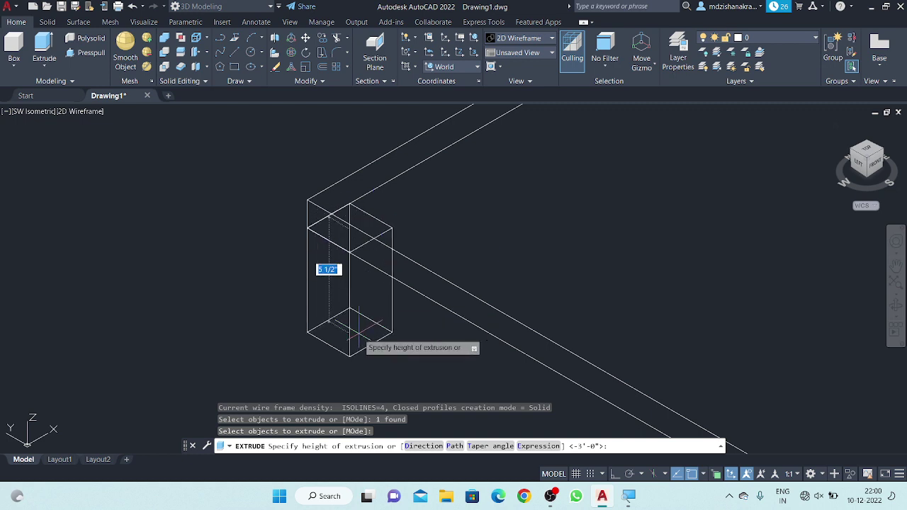
scroll(358, 338, "down", 2)
scroll(358, 339, "down", 2)
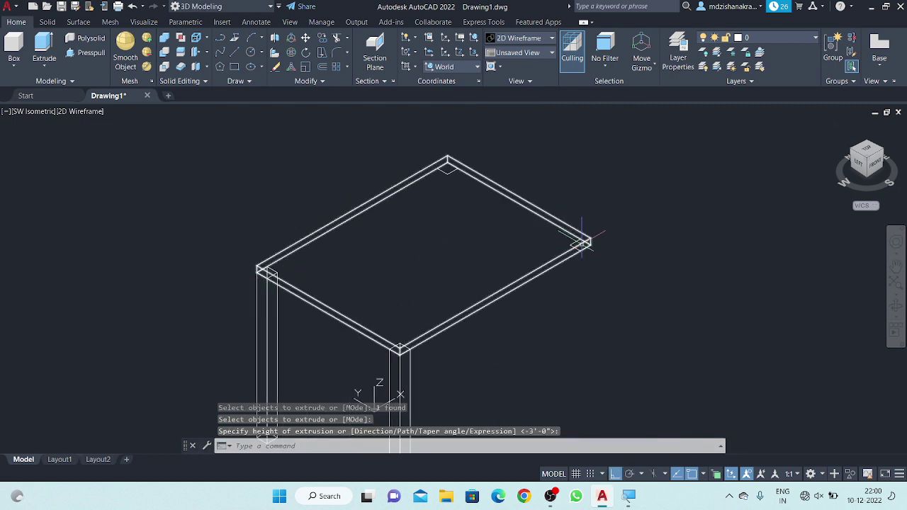
scroll(563, 230, "up", 4)
left_click(561, 232)
key("Return")
left_click(551, 237)
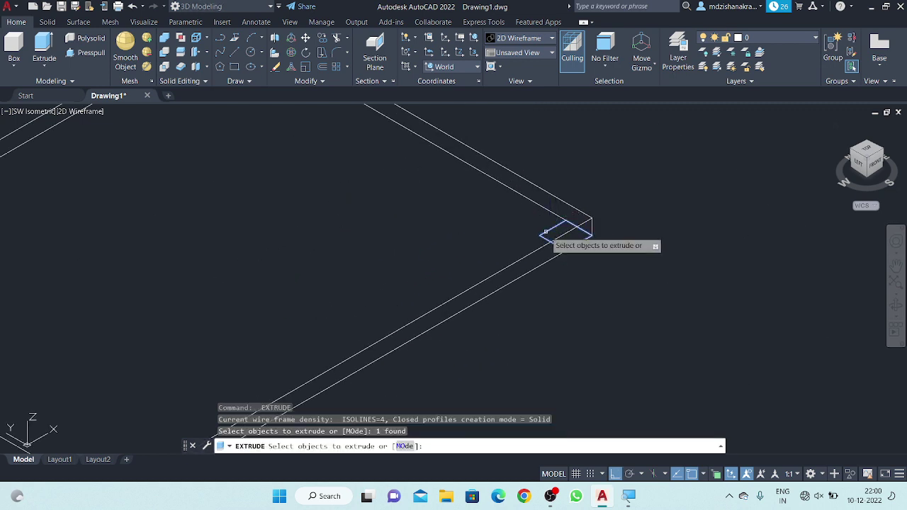
key("Return")
left_click(551, 274)
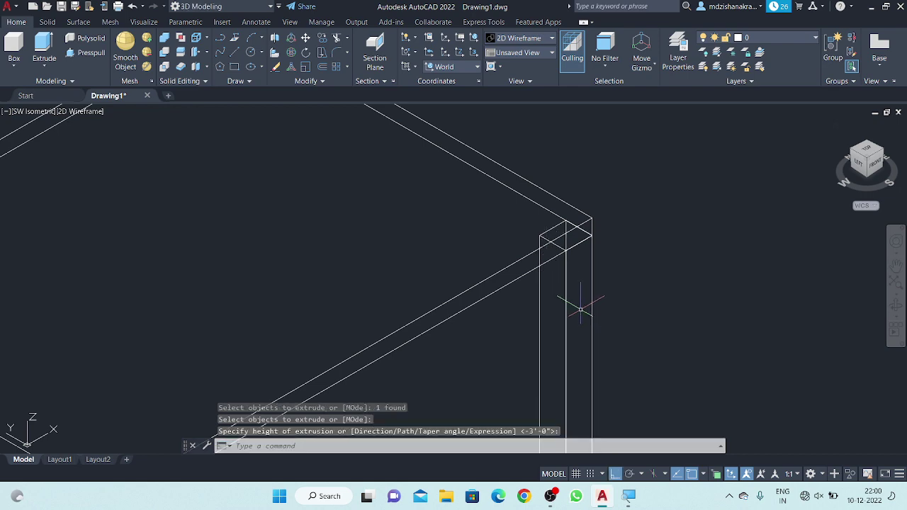
scroll(581, 308, "down", 3)
scroll(519, 253, "up", 3)
Step: Extrude the back corner square 3' into the last leg and frame the table
key("Return")
left_click(470, 225)
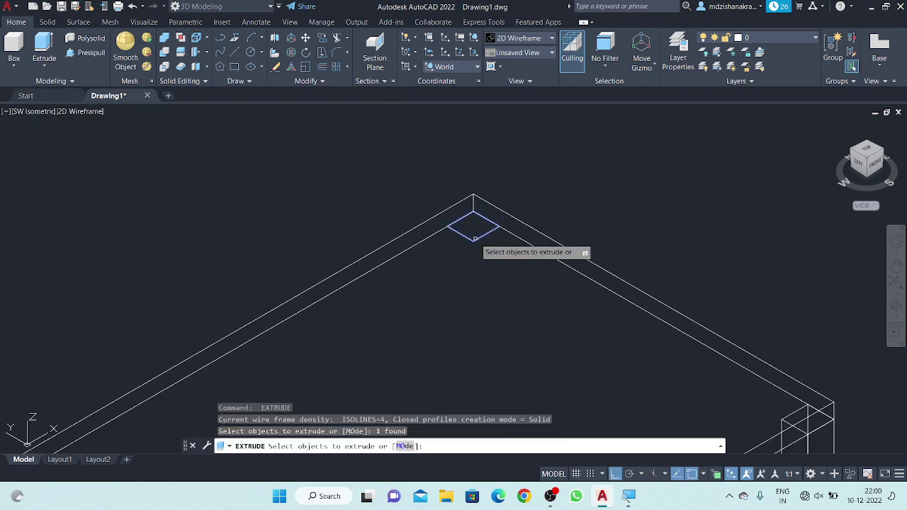
key("Return")
left_click(473, 246)
scroll(503, 245, "down", 3)
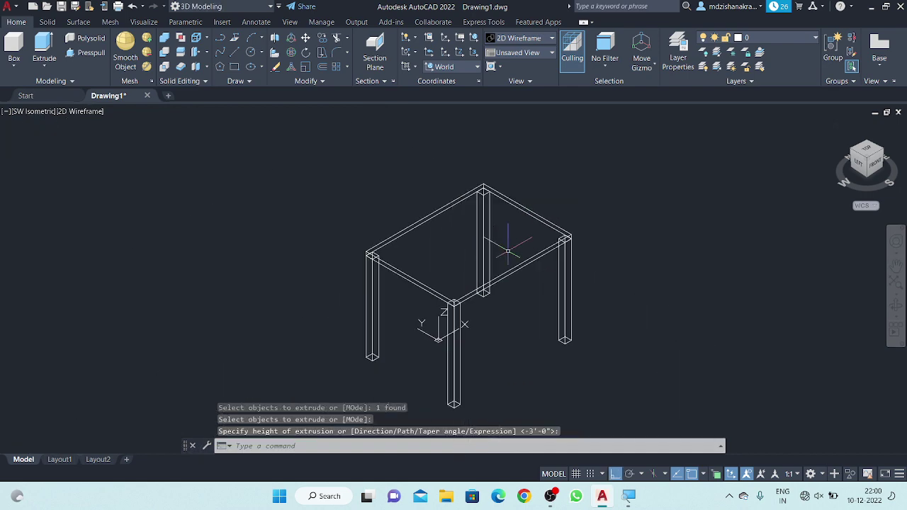
scroll(509, 308, "up", 2)
scroll(495, 301, "up", 1)
scroll(489, 290, "up", 1)
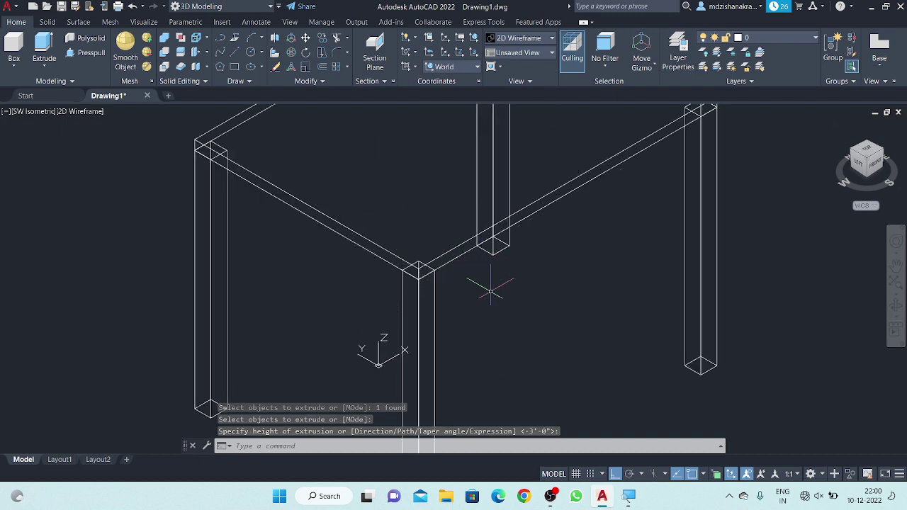
middle_click_drag(486, 283, 487, 269)
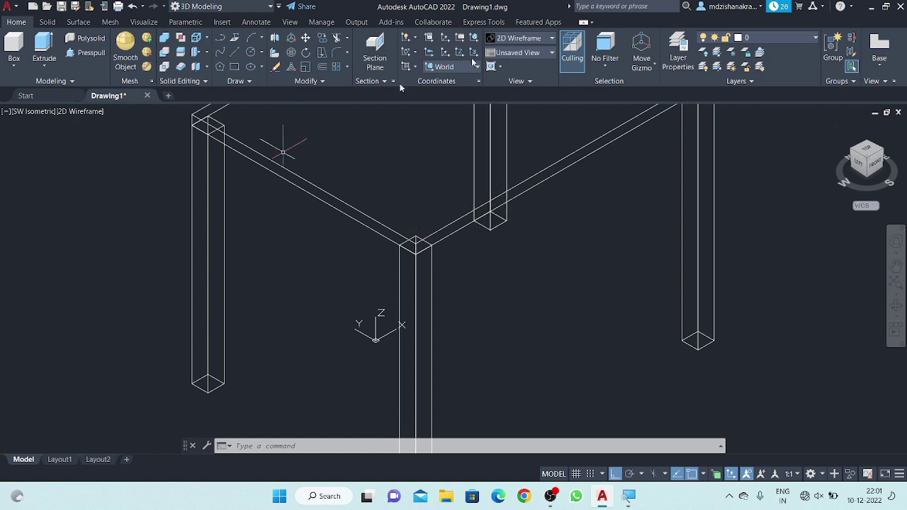
Step: Switch the visual style to Shaded and centre the table in the view
left_click(518, 40)
left_click(509, 111)
scroll(544, 248, "down", 3)
mouse_move(542, 259)
middle_mouse_down()
mouse_move(532, 278)
mouse_move(510, 284)
middle_mouse_up()
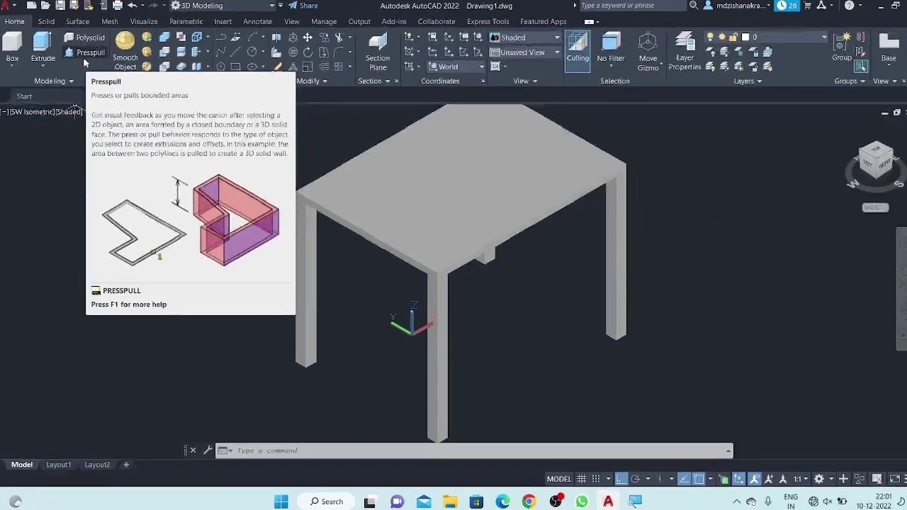
type("v")
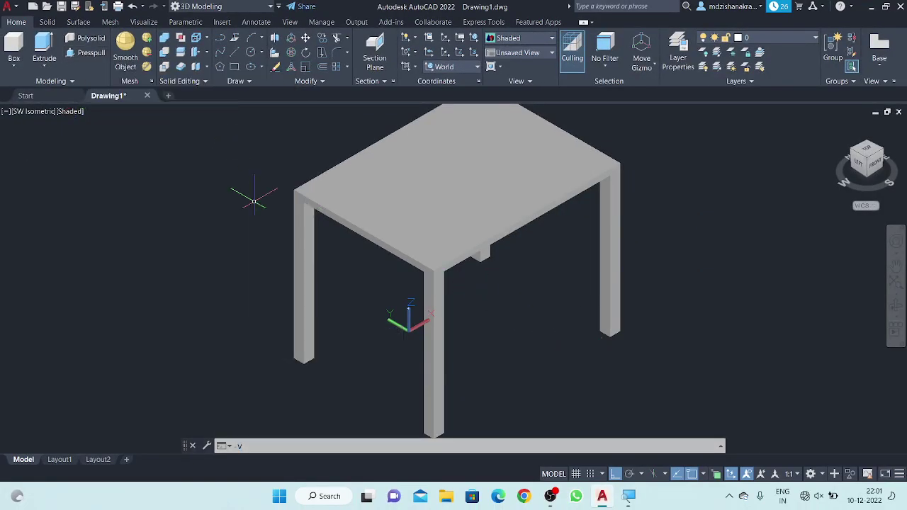
Step: Press-pull the tabletop's front and left edge faces outward by 2
left_click(99, 55)
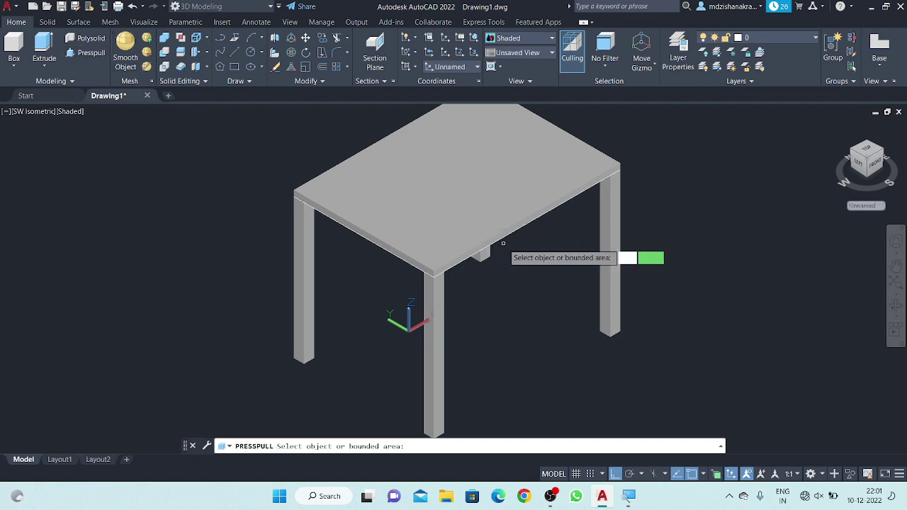
scroll(505, 245, "up", 2)
scroll(505, 245, "up", 3)
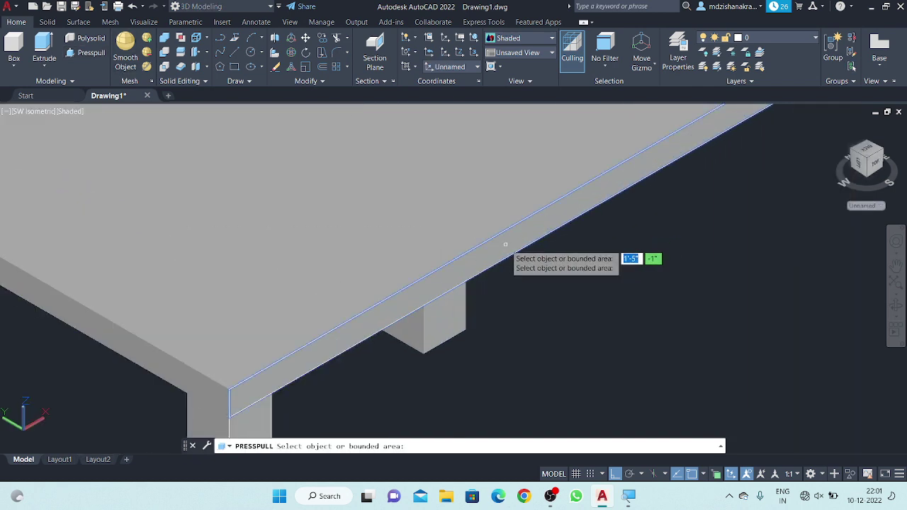
left_click(505, 244)
scroll(506, 245, "down", 5)
type("2")
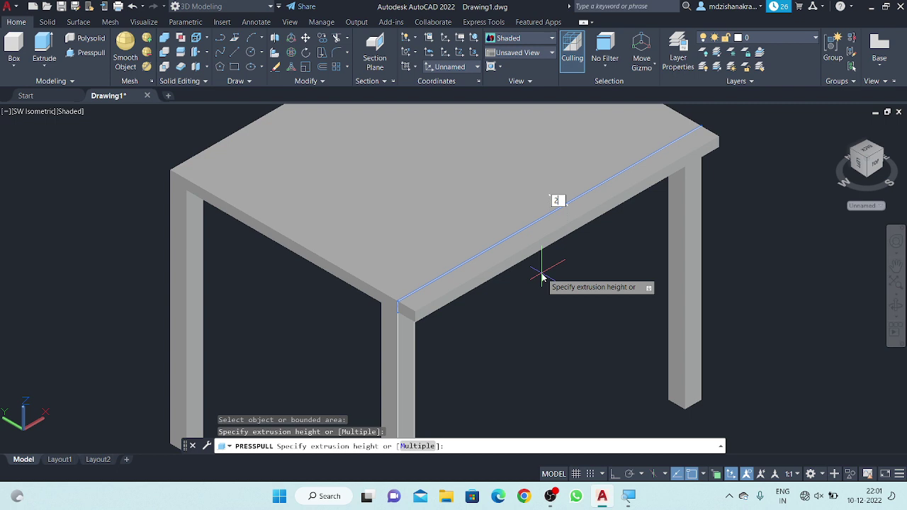
key("Return")
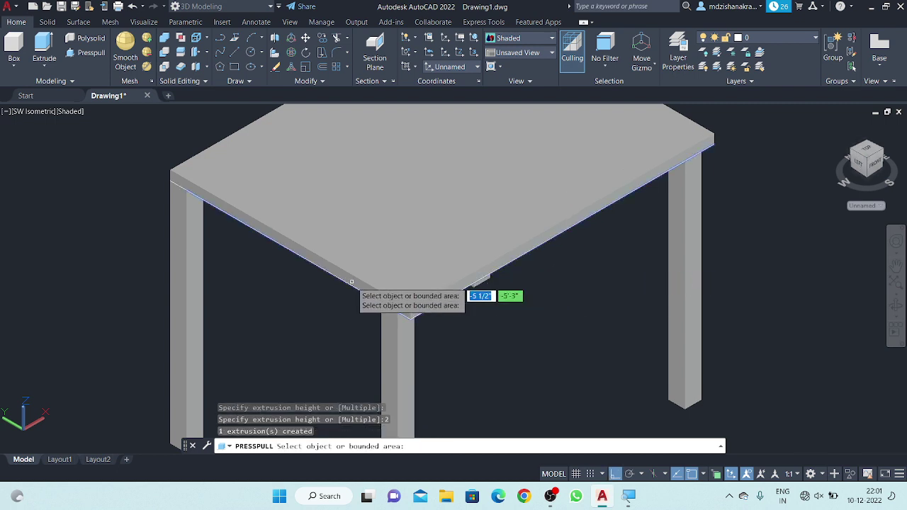
scroll(351, 280, "up", 3)
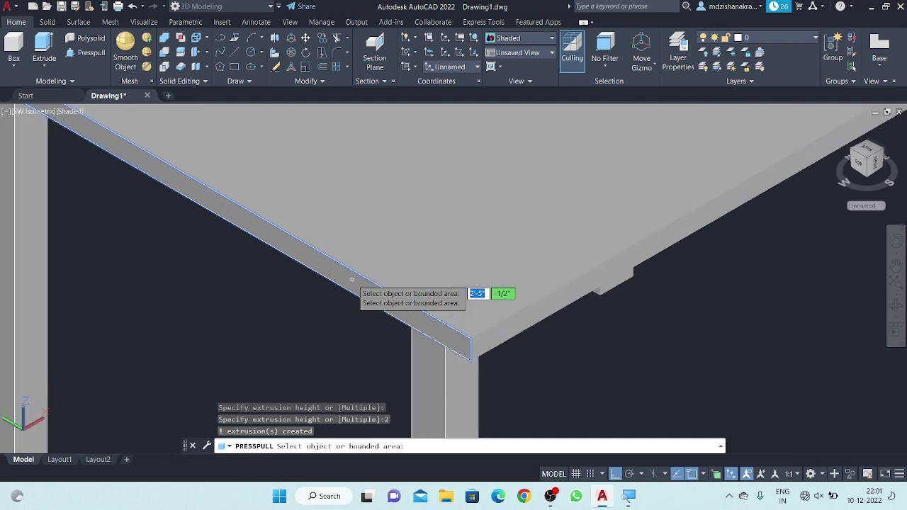
left_click(352, 280)
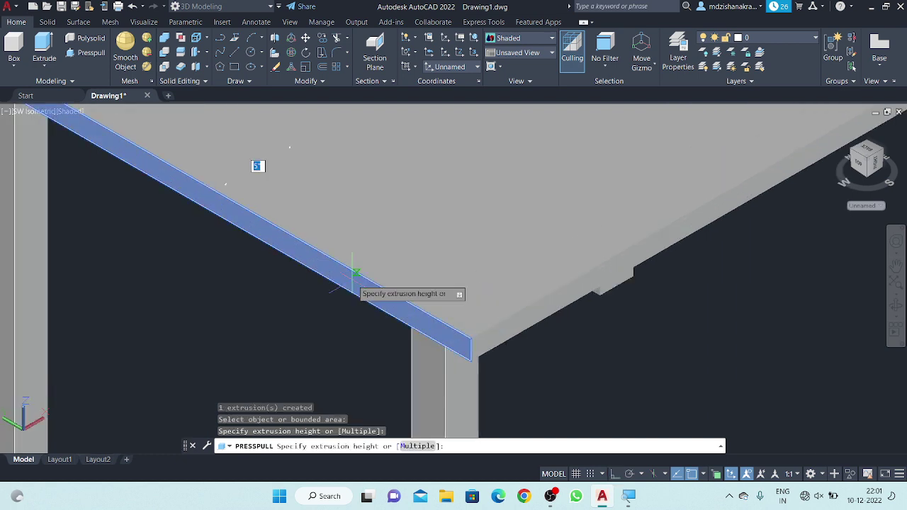
left_click(306, 309)
scroll(376, 288, "down", 2)
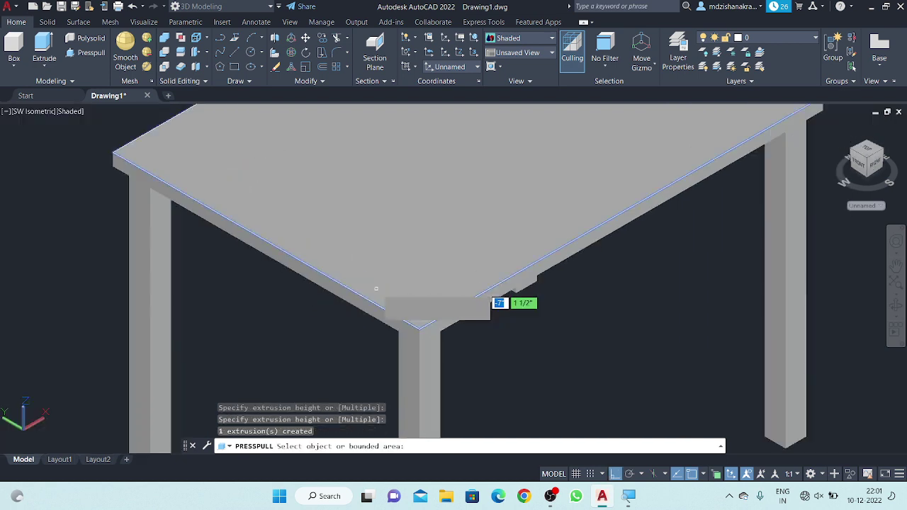
scroll(377, 288, "down", 2)
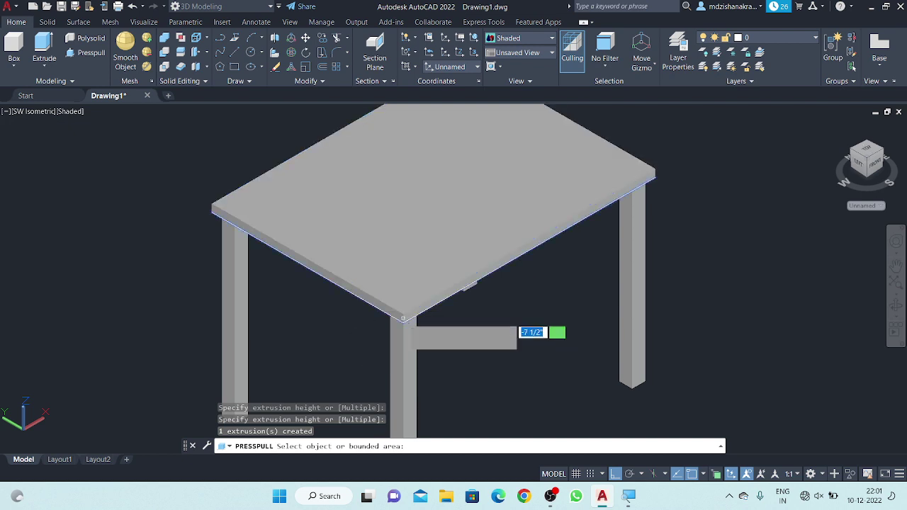
scroll(290, 346, "down", 2)
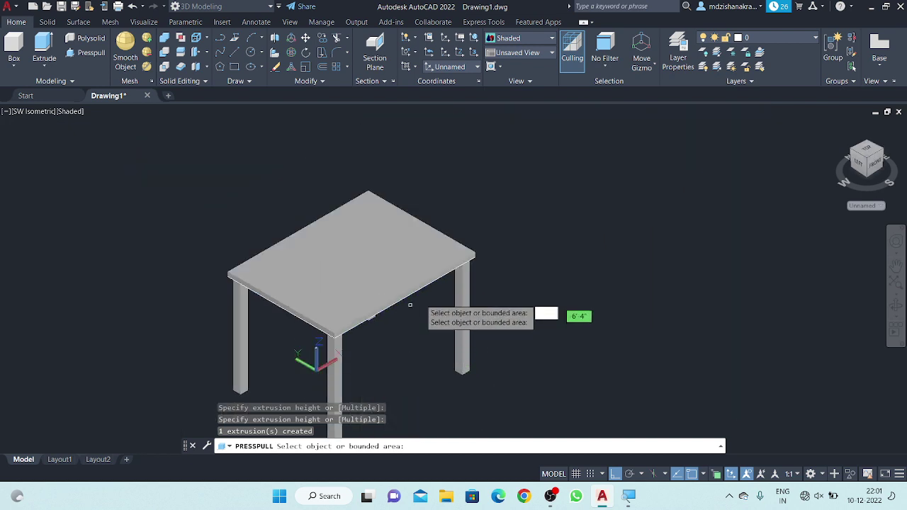
key("Return")
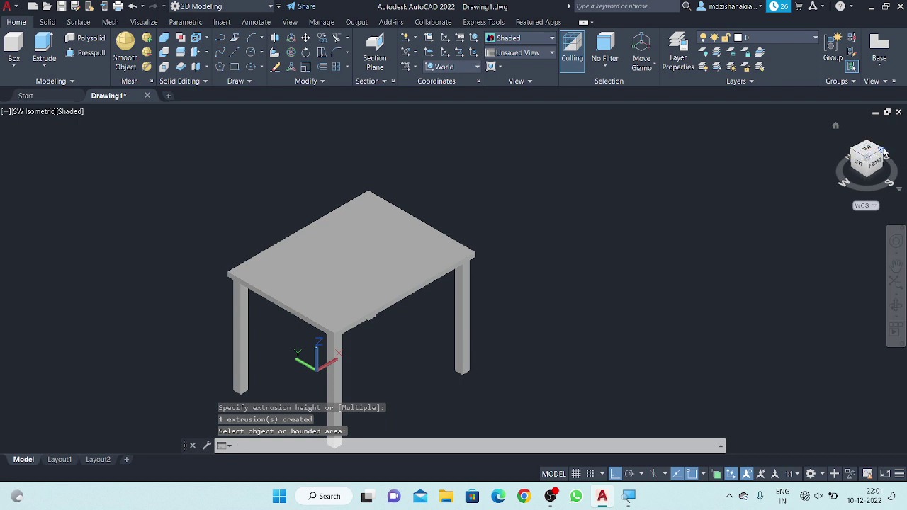
Step: From the southeast isometric view, press-pull the far side edge face out by 2
left_click(884, 154)
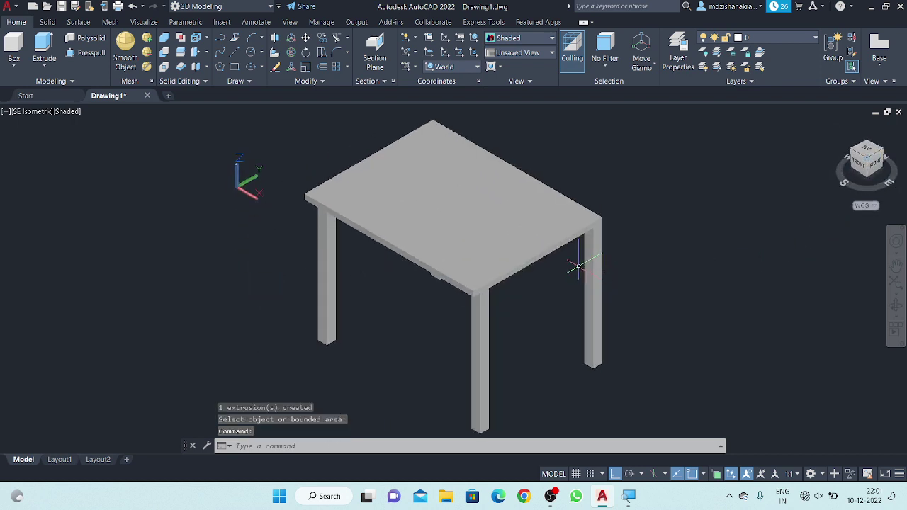
key("Return")
scroll(546, 255, "up", 4)
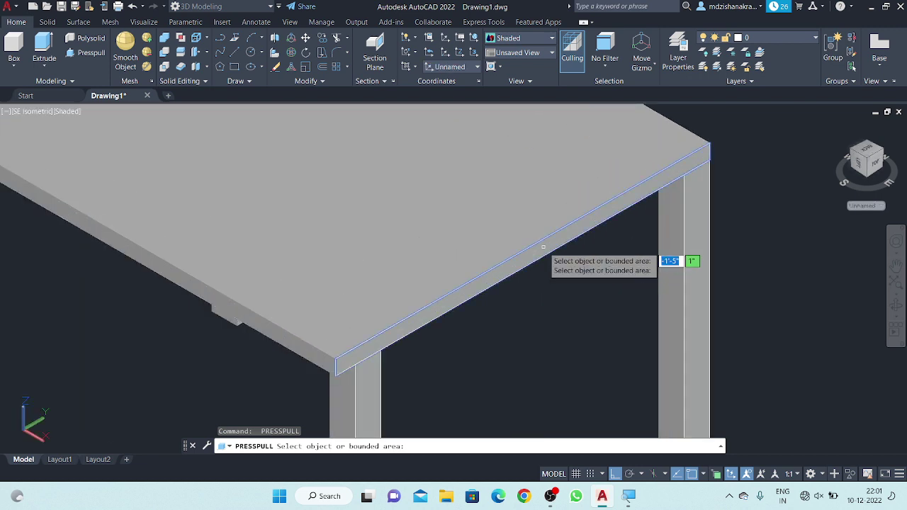
left_click(544, 246)
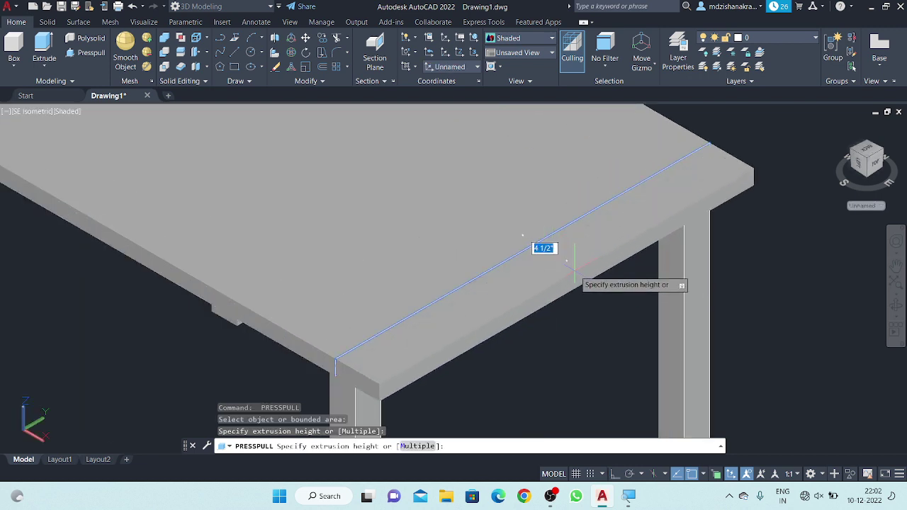
type("2")
key("Return")
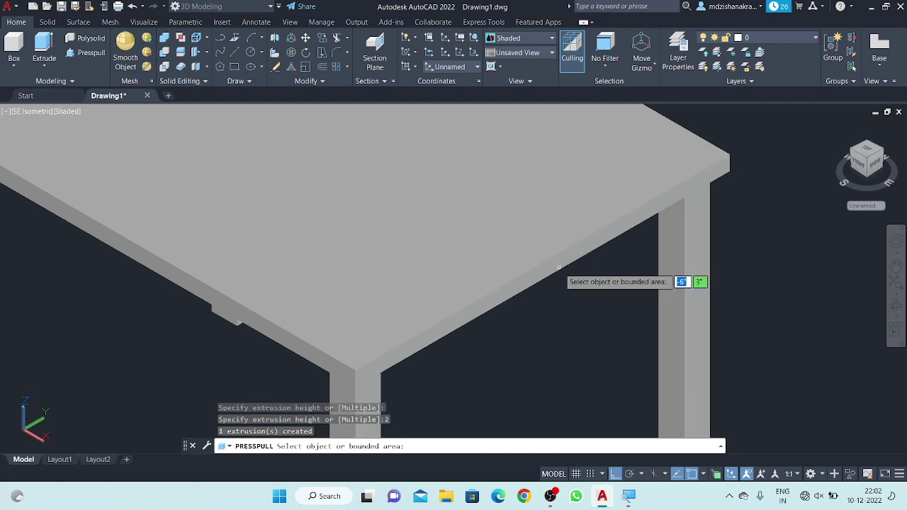
scroll(560, 267, "down", 2)
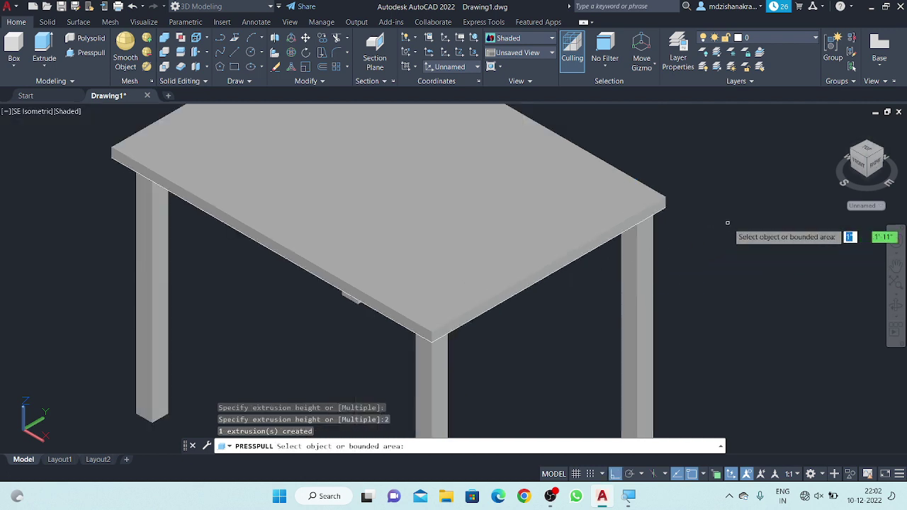
key("Return")
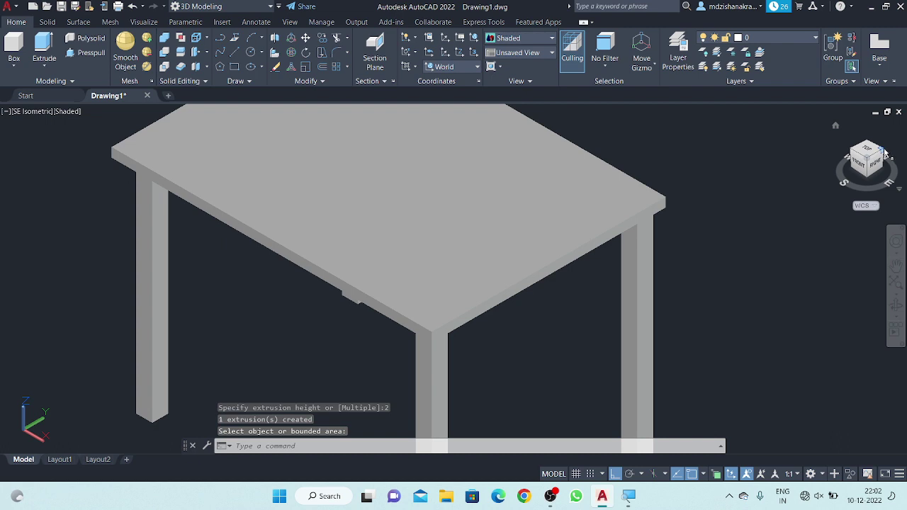
Step: From the northeast view, press-pull the last tabletop side face out by 2 and end PRESSPULL
left_click(884, 152)
scroll(533, 282, "up", 3)
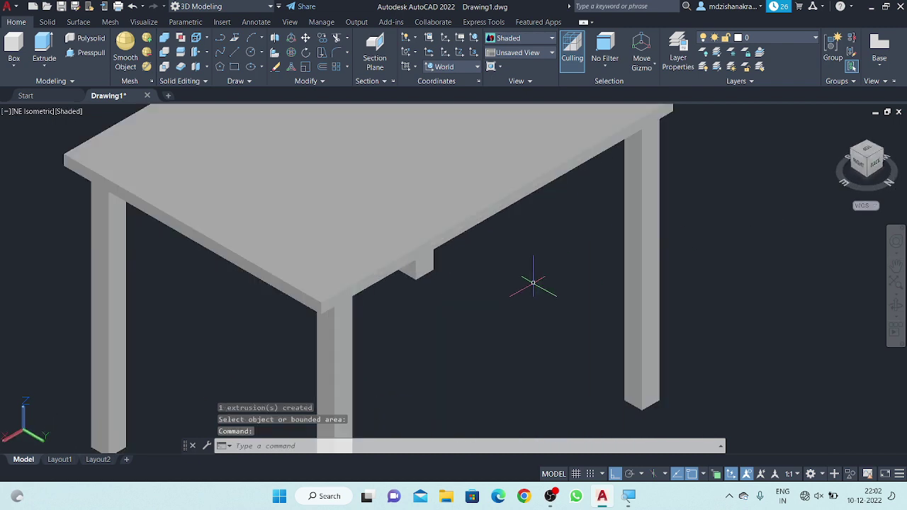
scroll(532, 282, "down", 2)
key("Return")
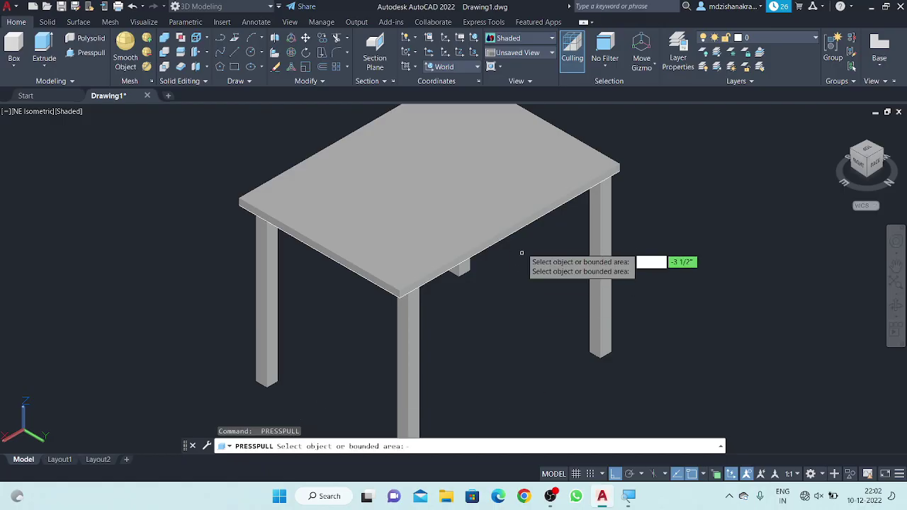
scroll(500, 245, "up", 1)
scroll(492, 235, "up", 3)
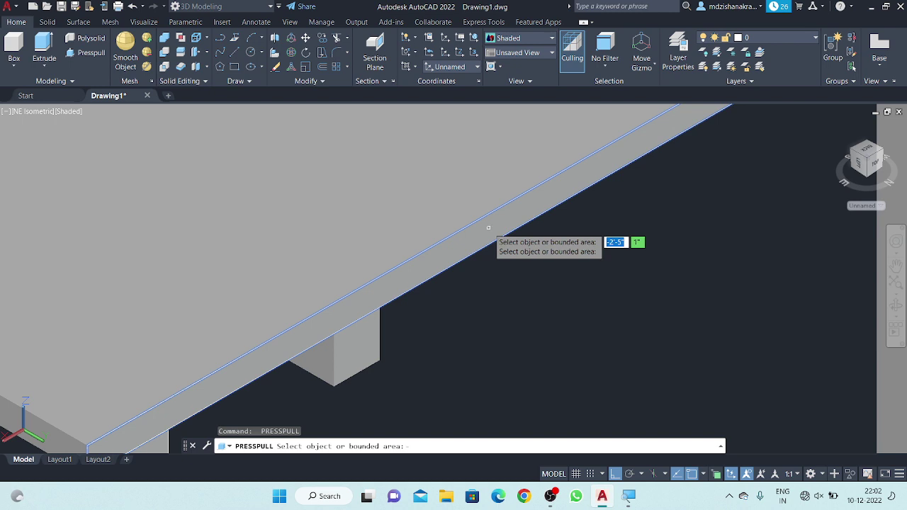
scroll(489, 230, "down", 3)
left_click(490, 227)
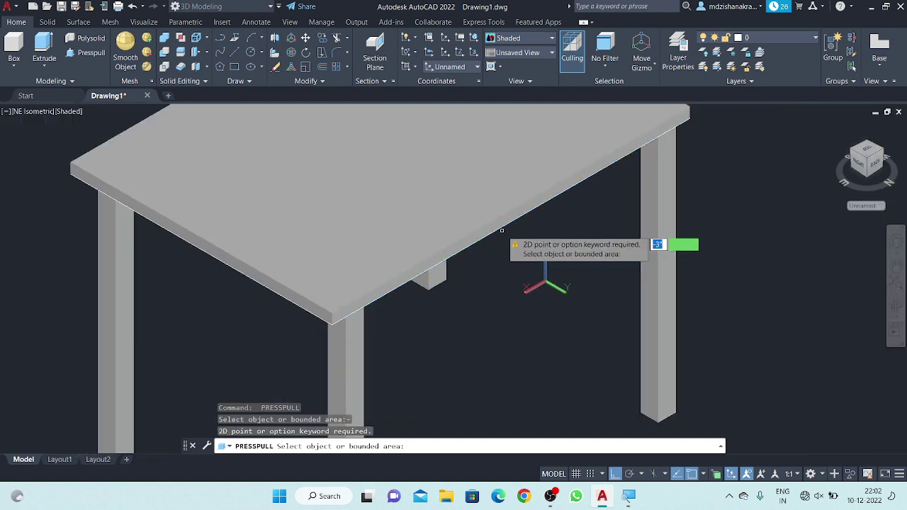
left_click(499, 224)
type("2")
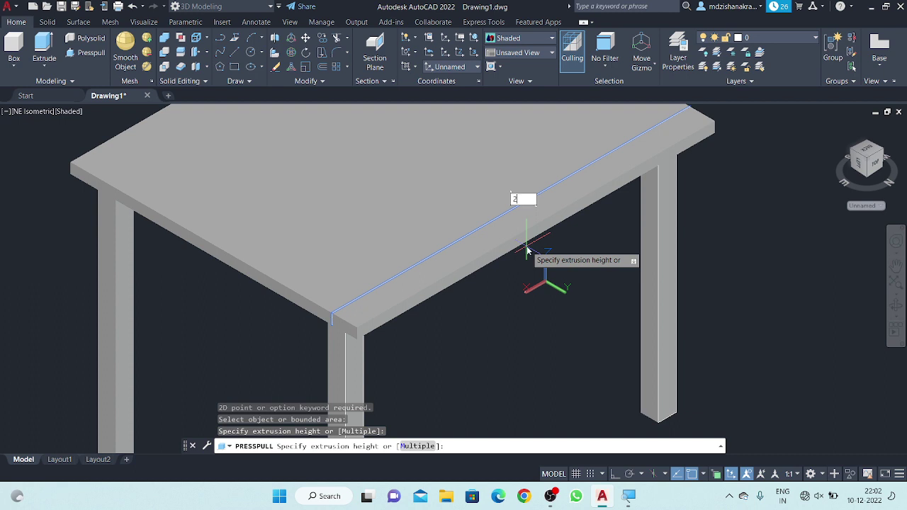
key("Return")
key("Escape")
key("Escape")
key("Escape")
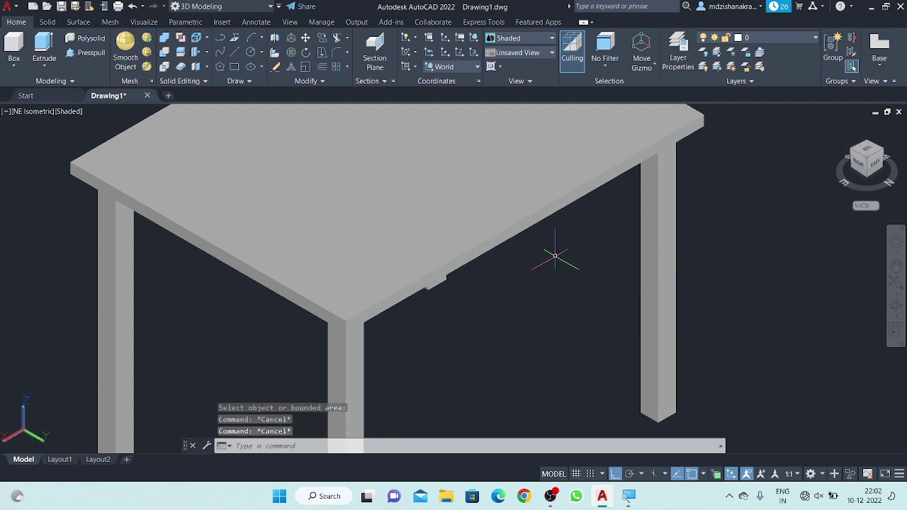
key("Escape")
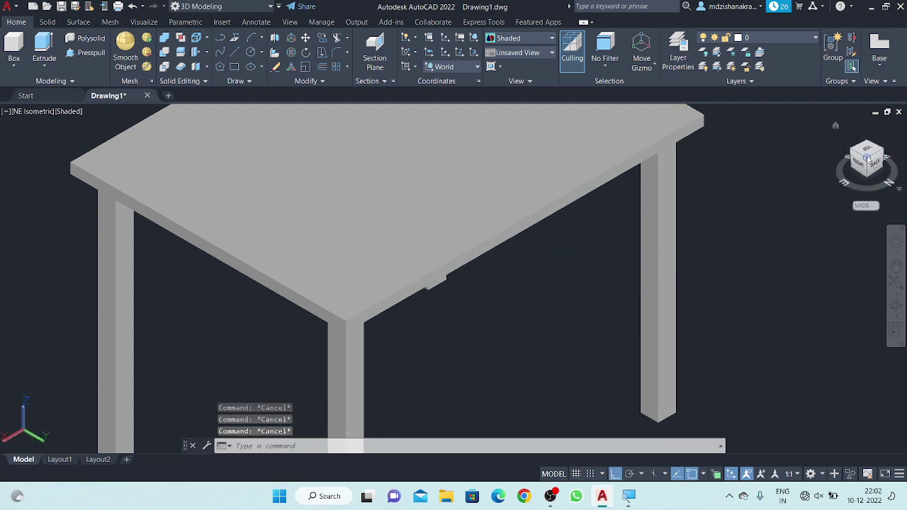
Step: Switch to the south-west isometric view and frame the table
left_click(854, 156)
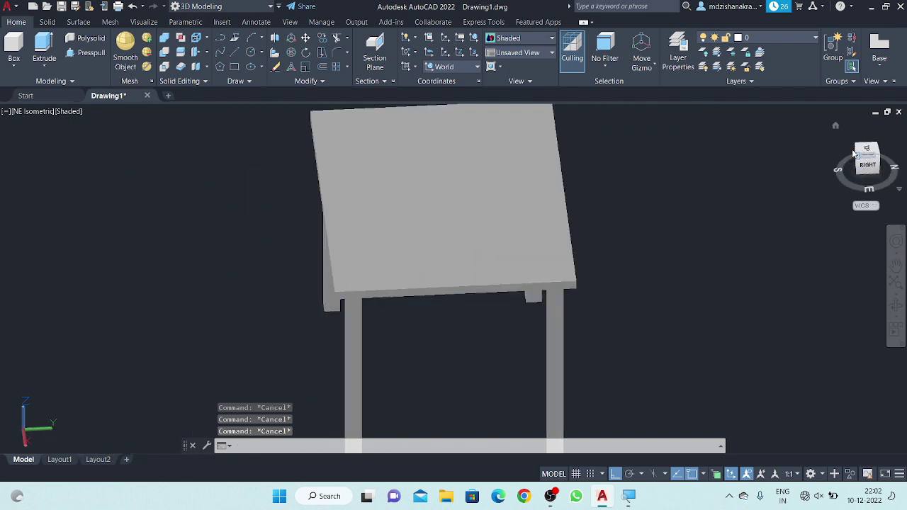
left_click(853, 158)
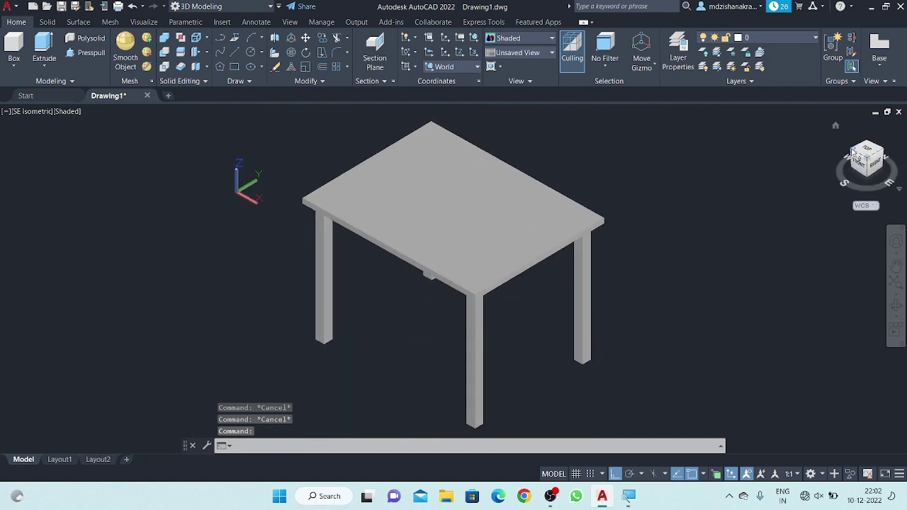
middle_click_drag(694, 370, 677, 319)
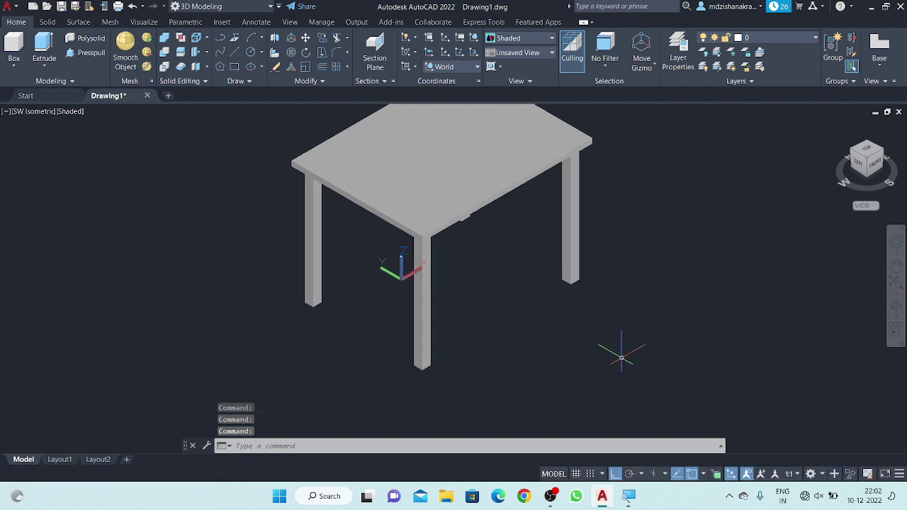
scroll(425, 357, "up", 2)
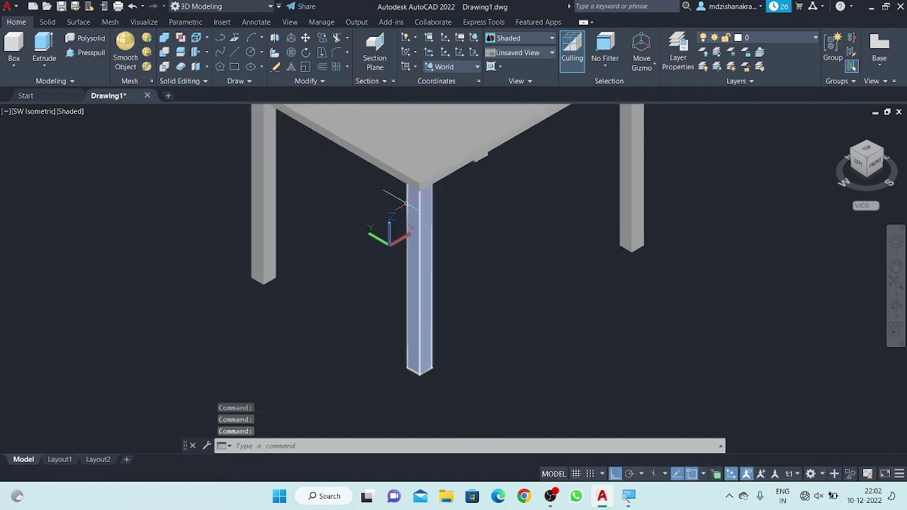
middle_click_drag(489, 266, 478, 258)
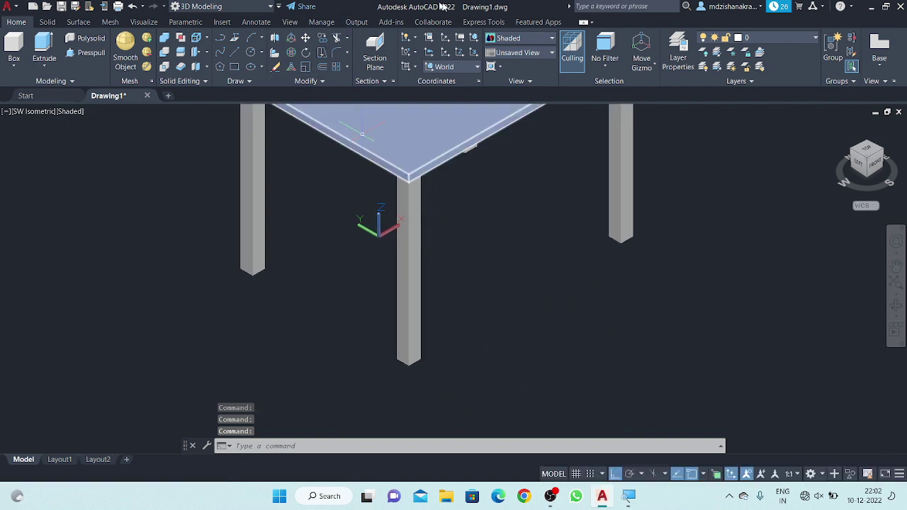
Step: Set the visual style to 2D Wireframe and start the LINE command
left_click(508, 39)
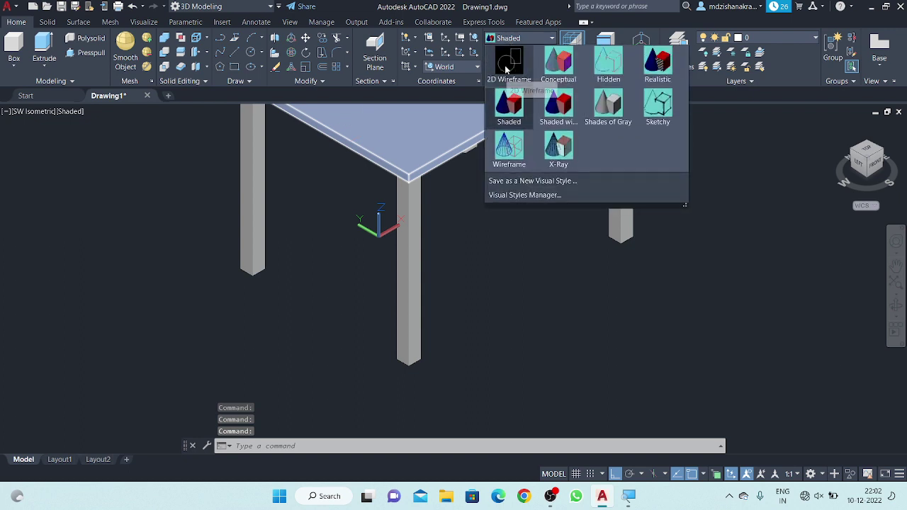
left_click(520, 69)
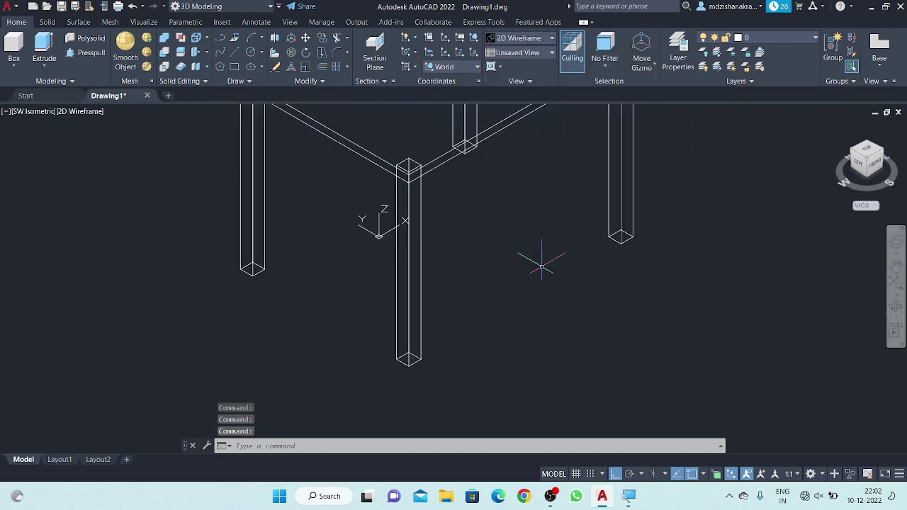
middle_click_drag(539, 257, 532, 245)
scroll(440, 361, "up", 2)
scroll(436, 338, "down", 2)
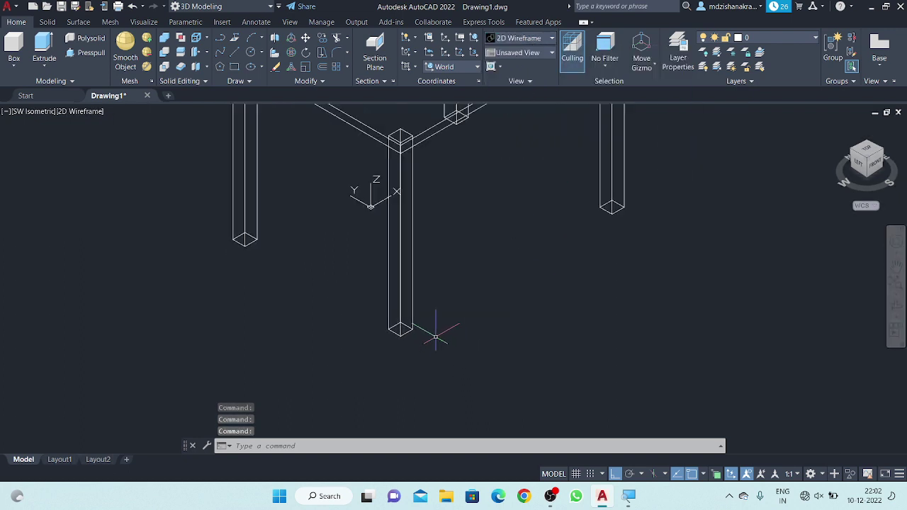
type("l")
key("Return")
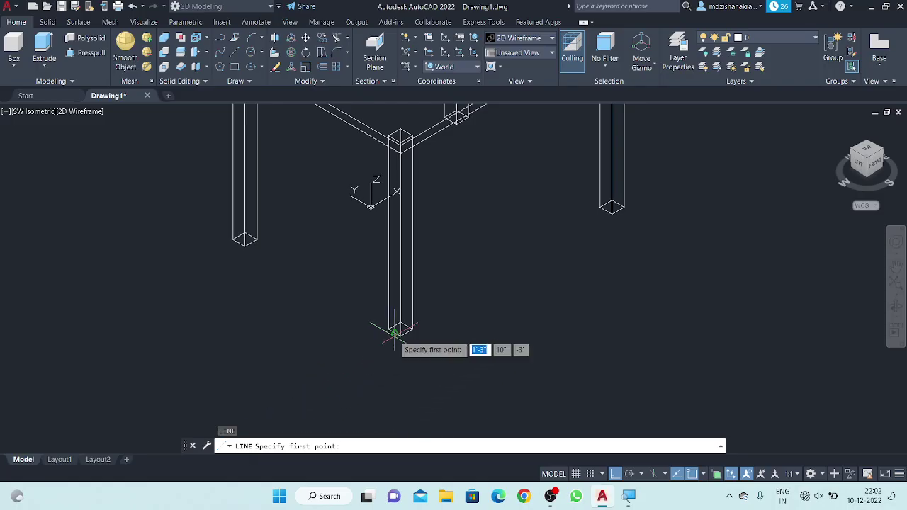
Step: Draw two floor lines joining the front leg's bottom corner to the neighbouring legs
scroll(414, 324, "up", 5)
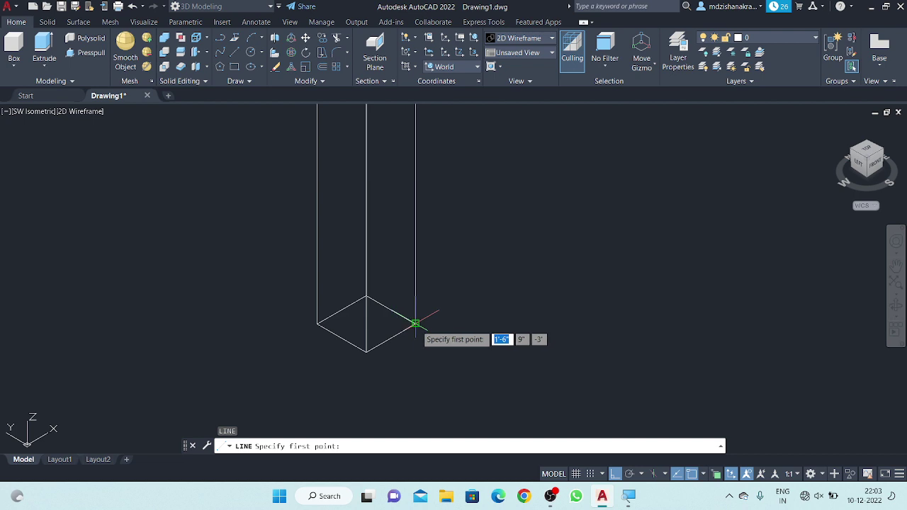
left_click(414, 324)
scroll(333, 372, "down", 3)
scroll(334, 372, "down", 2)
scroll(411, 347, "up", 4)
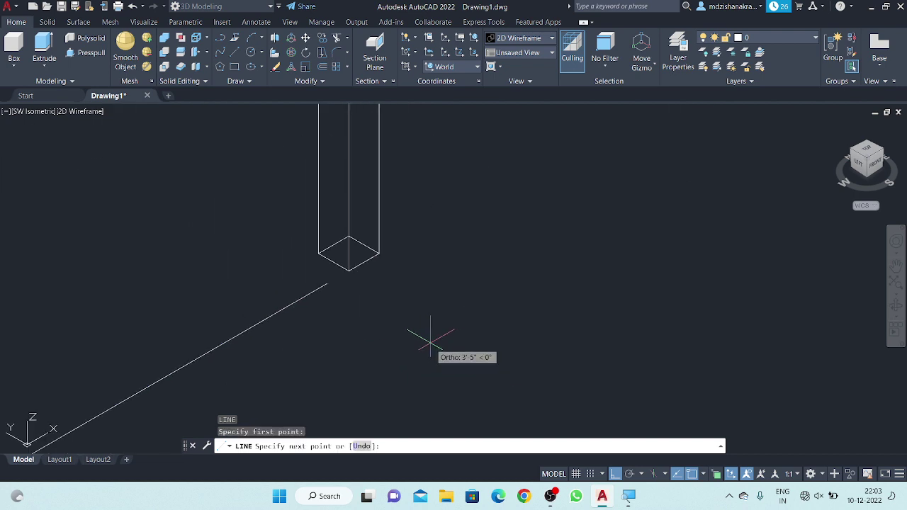
left_click(349, 271)
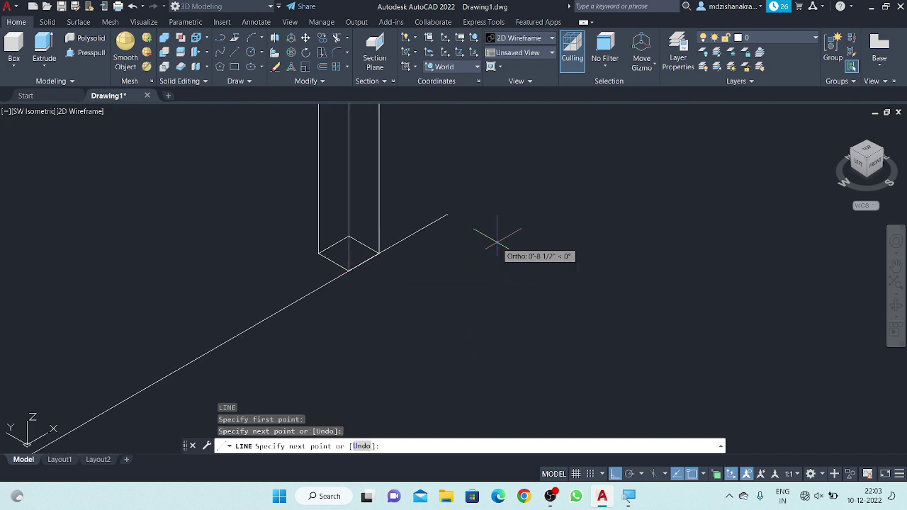
scroll(495, 239, "down", 4)
key("Escape")
middle_click_drag(514, 264, 608, 265)
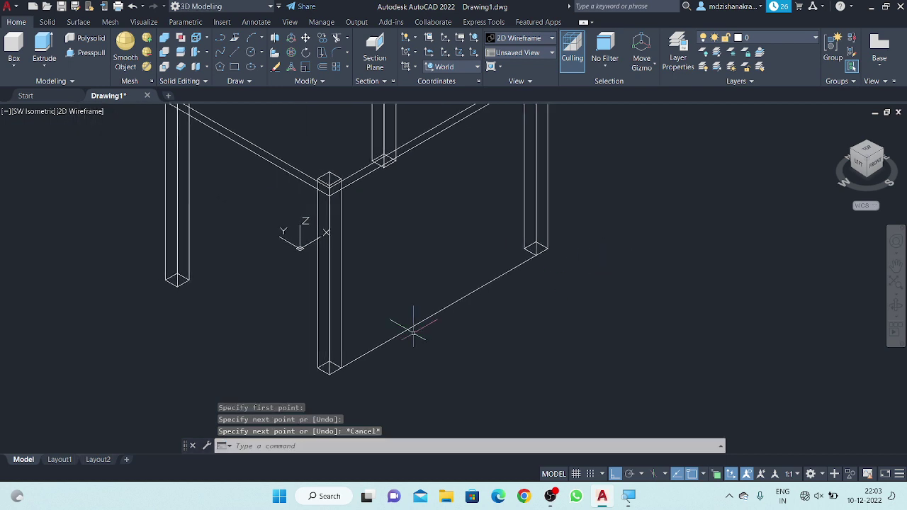
scroll(304, 367, "up", 3)
type("l")
key("Return")
left_click(334, 366)
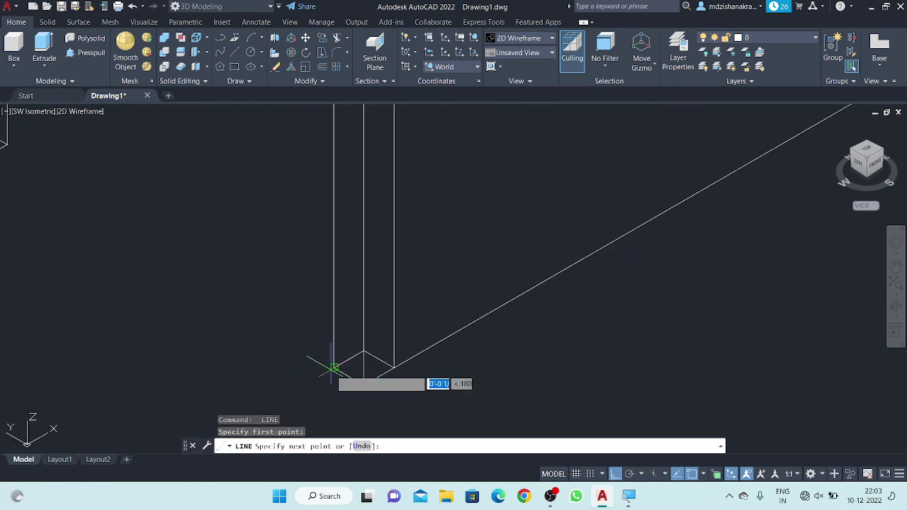
scroll(243, 326, "down", 3)
middle_click_drag(263, 323, 330, 328)
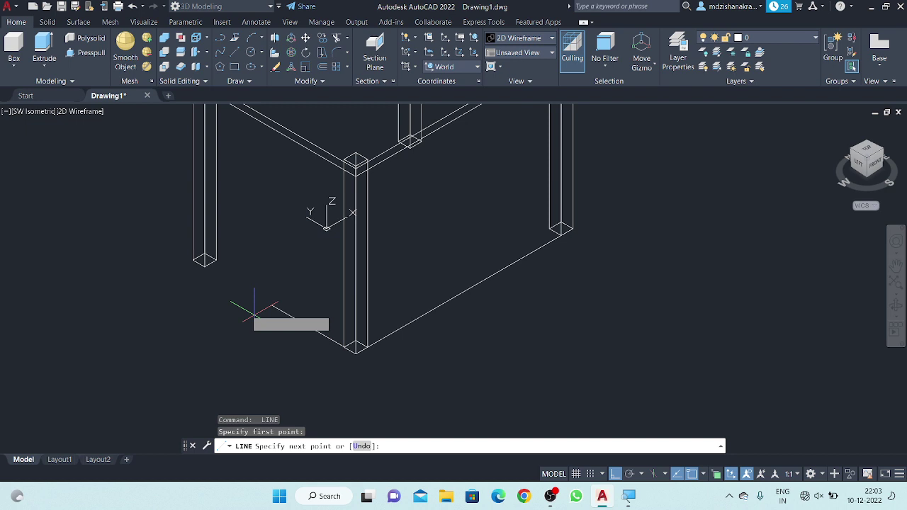
left_click(204, 266)
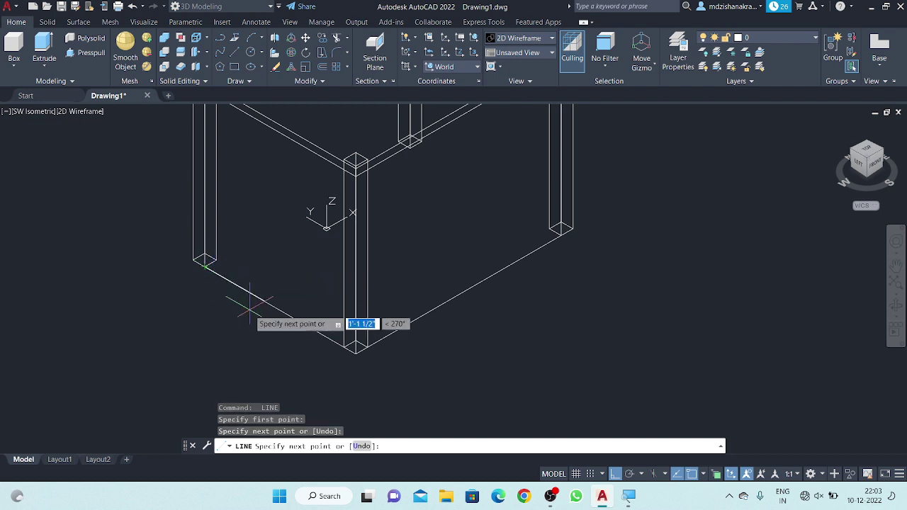
key("Return")
Step: From the south-east and north-east views, draw the remaining two lines between leg bottoms
scroll(243, 343, "down", 4)
scroll(394, 291, "up", 2)
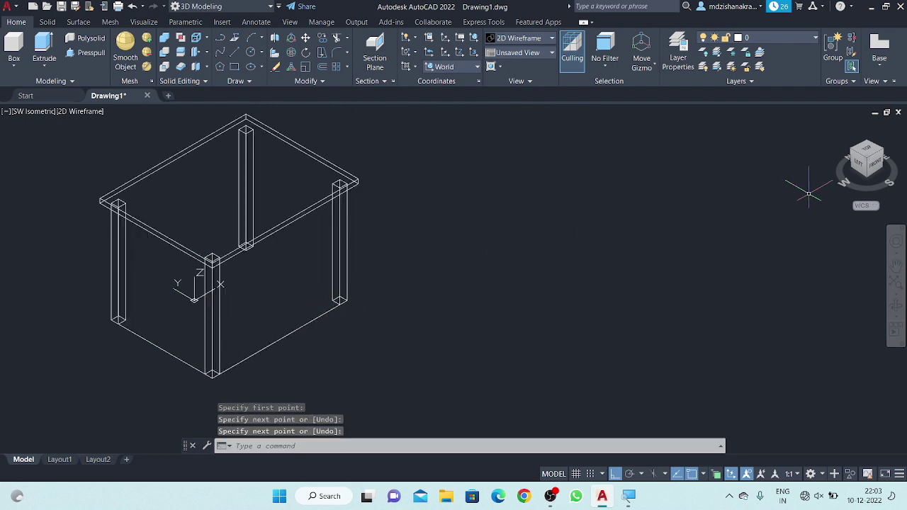
left_click(883, 155)
mouse_move(720, 269)
middle_mouse_down()
mouse_move(682, 247)
mouse_move(660, 202)
middle_mouse_up()
scroll(415, 354, "up", 2)
type("l")
key("Return")
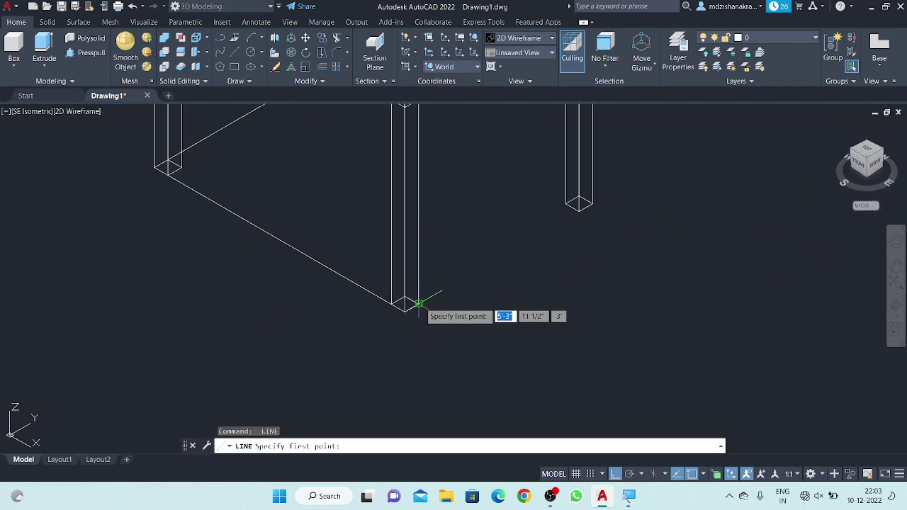
left_click(419, 304)
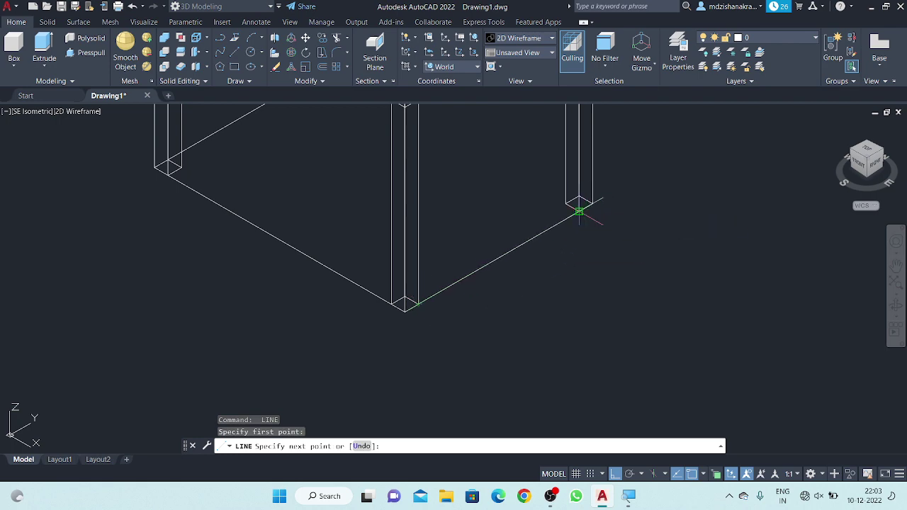
left_click(578, 211)
key("Return")
left_click(883, 154)
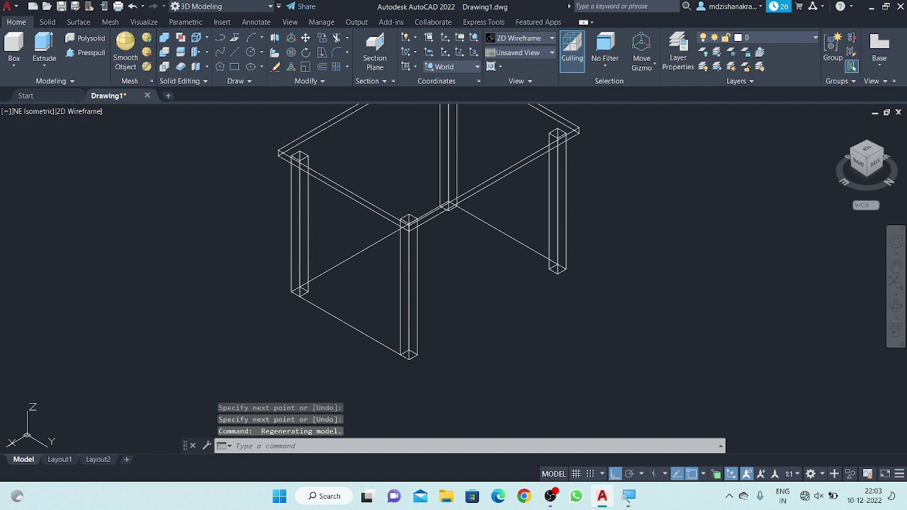
key("Return")
scroll(425, 354, "up", 5)
left_click(395, 336)
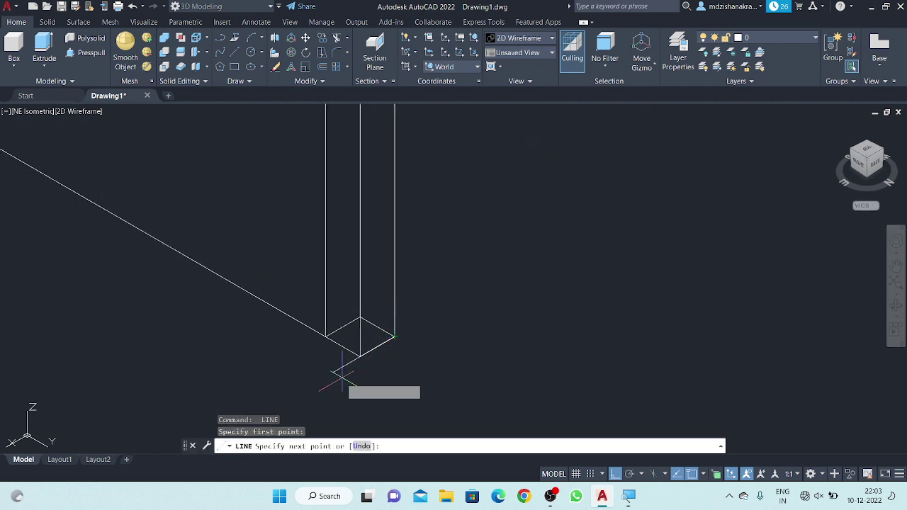
scroll(343, 375, "down", 5)
scroll(512, 303, "up", 5)
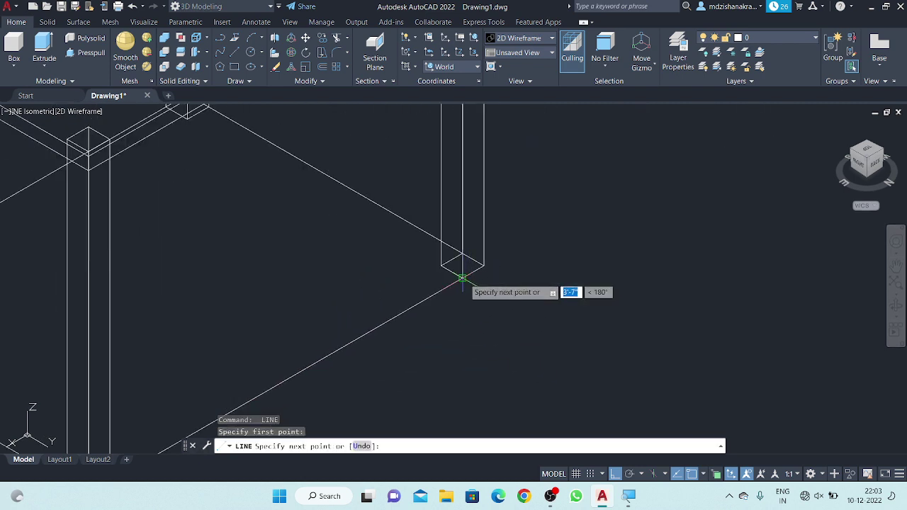
left_click(461, 277)
key("Return")
Step: Switch the visual style to Shaded
scroll(576, 253, "down", 5)
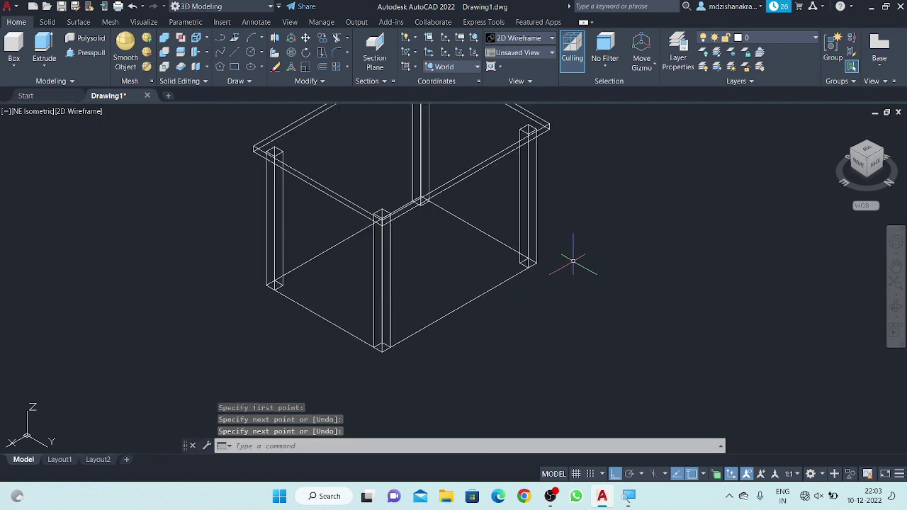
middle_click_drag(576, 253, 592, 262)
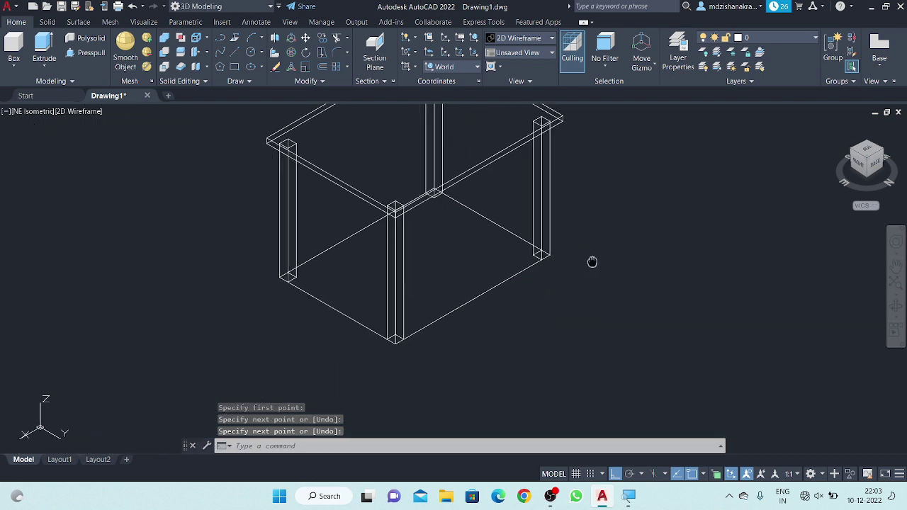
left_click(526, 44)
left_click(517, 124)
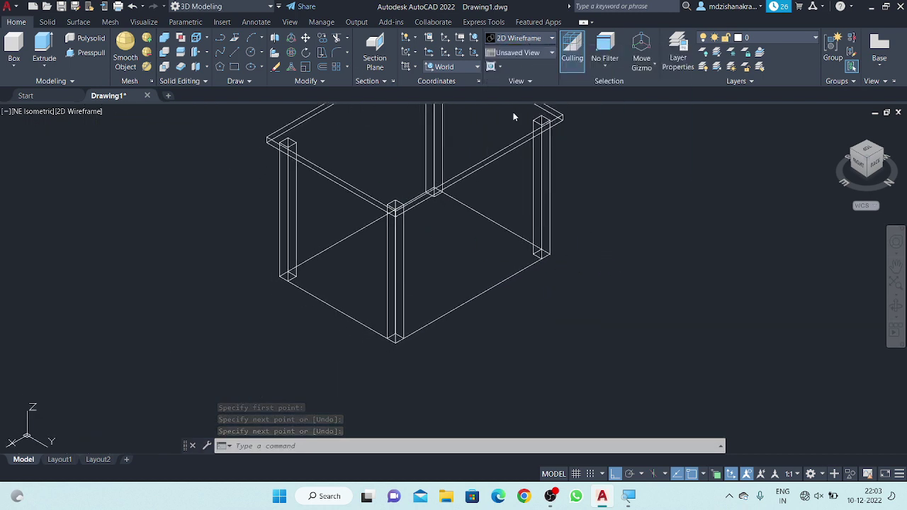
middle_click_drag(427, 350, 419, 341)
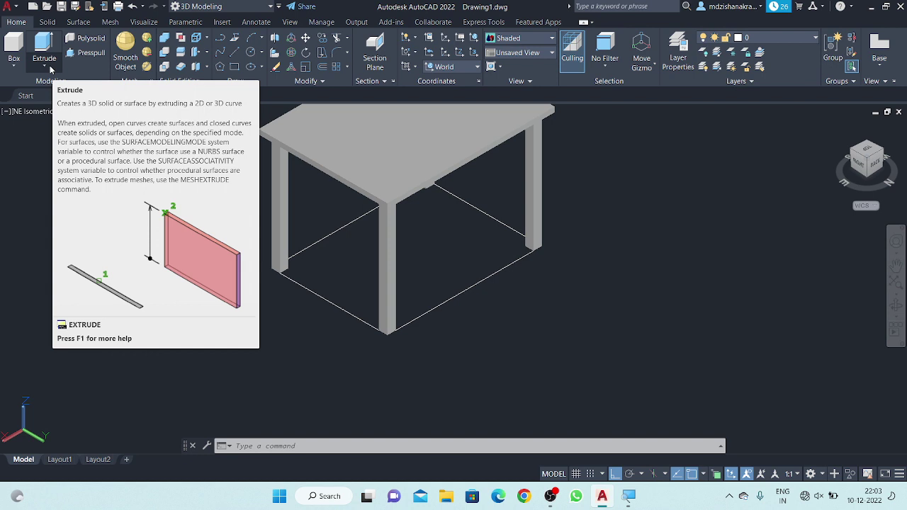
Step: Extrude the lower-right and lower-left leg lines to a height of 2.5
left_click(49, 55)
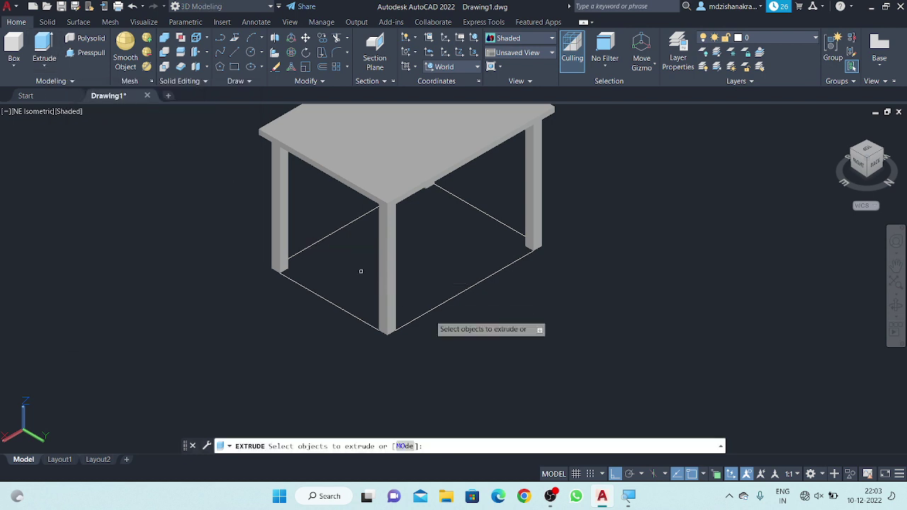
scroll(439, 315, "up", 2)
scroll(495, 281, "up", 2)
left_click(491, 271)
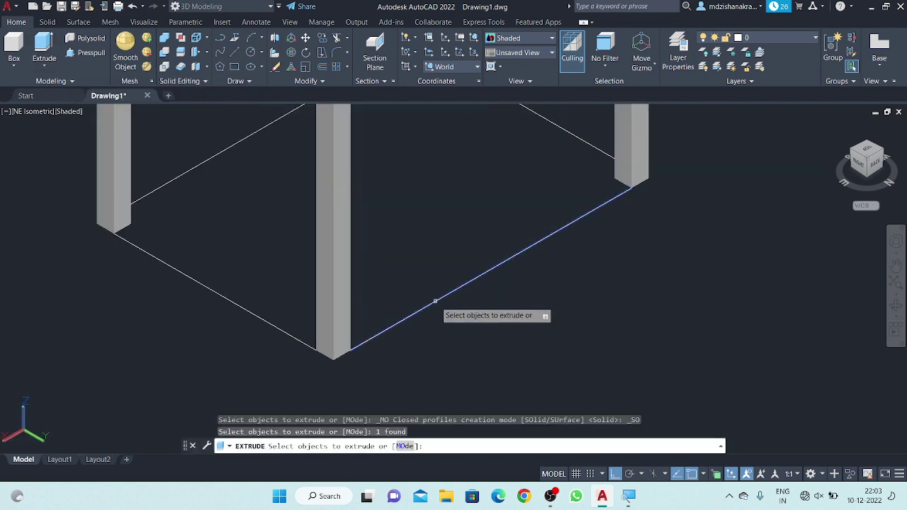
key("Return")
type("2.5")
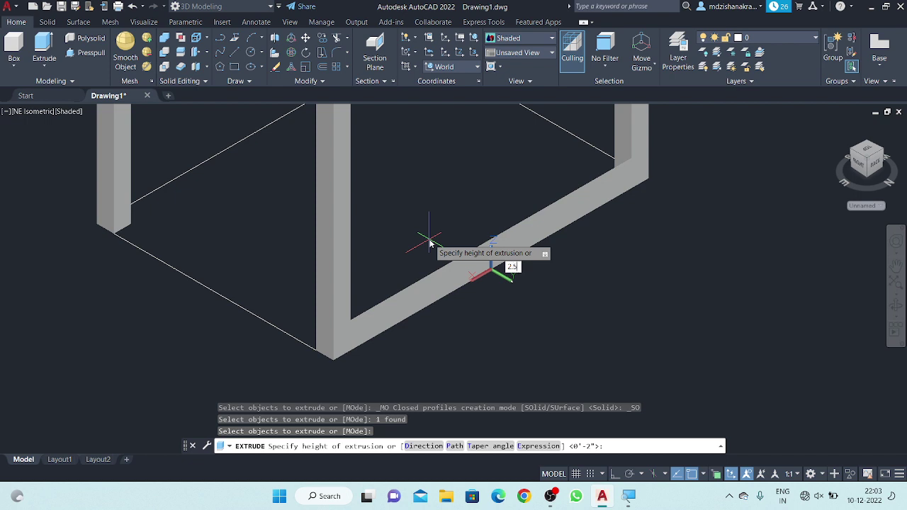
key("Return")
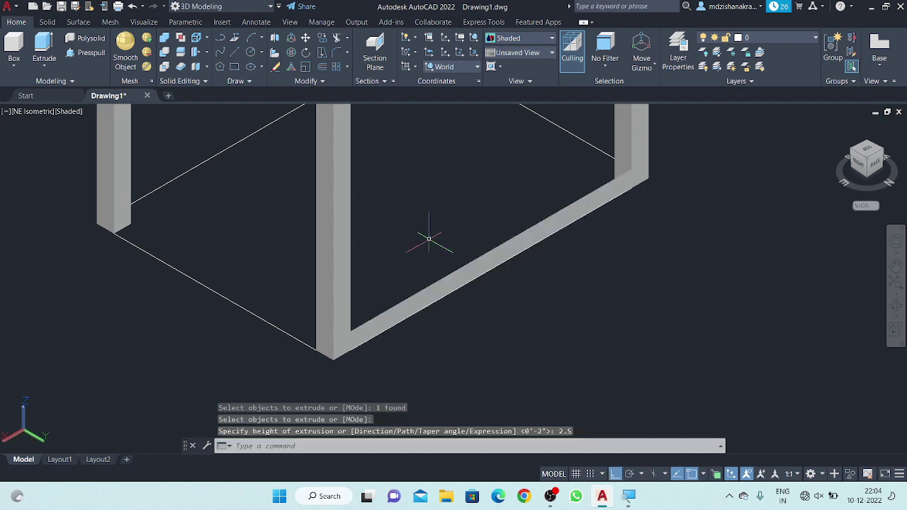
key("Return")
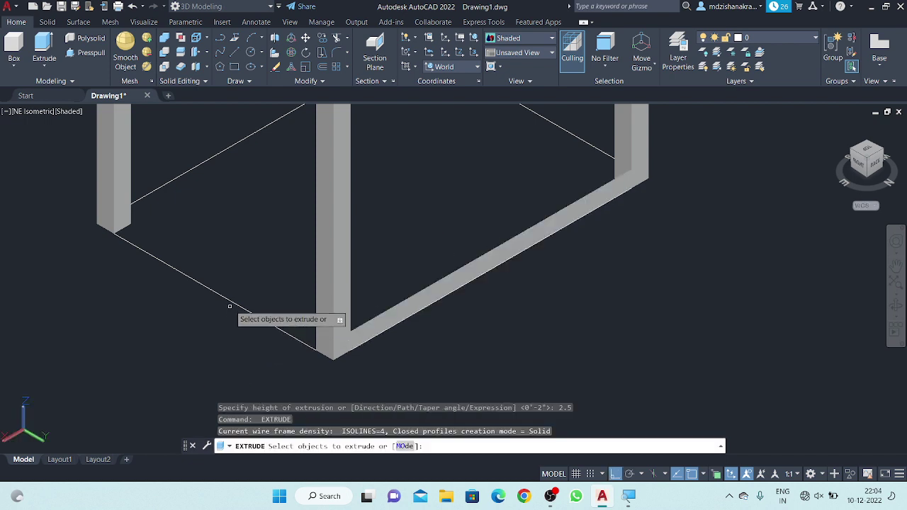
left_click(229, 301)
key("Return")
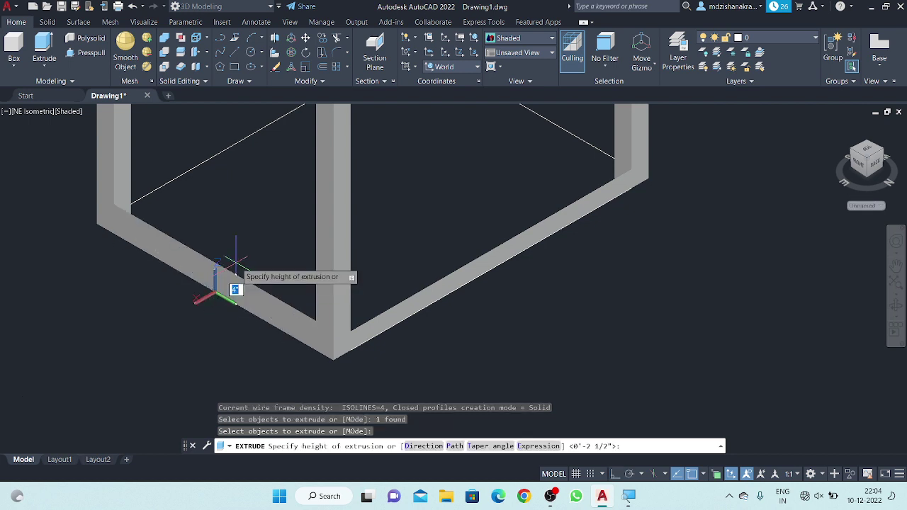
type("2.5")
key("Return")
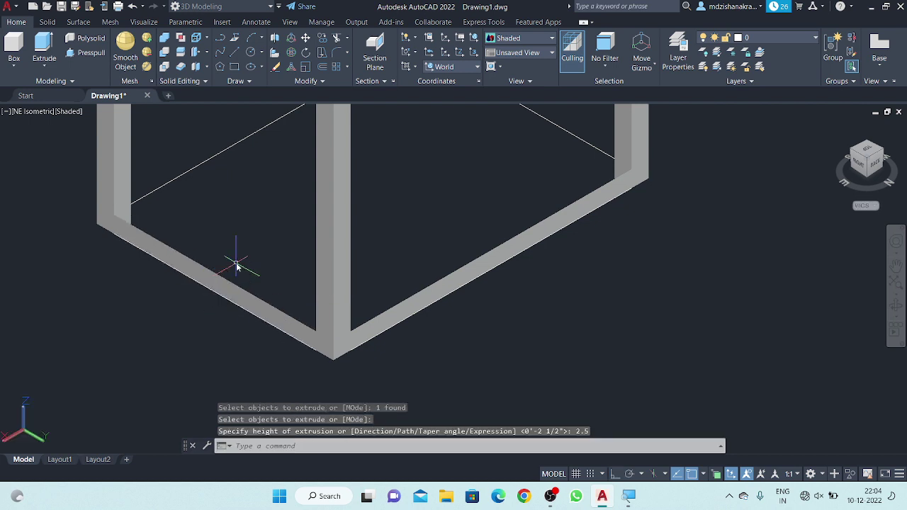
Step: Extrude the back-left and back-right leg lines to a height of 2.5
key("Return")
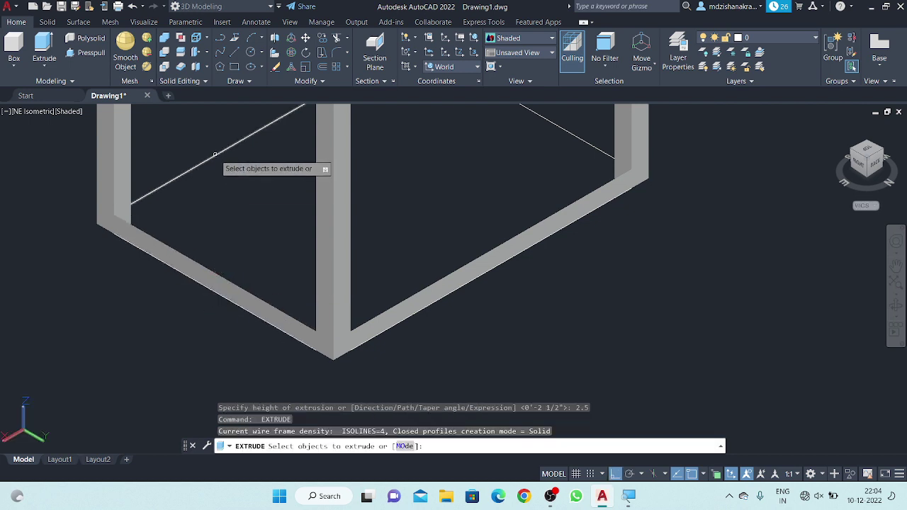
left_click(217, 155)
key("Return")
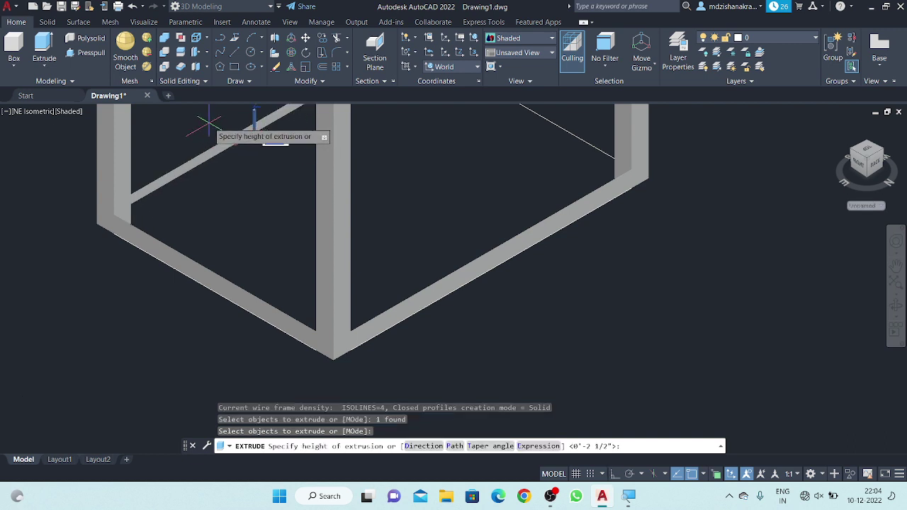
middle_click_drag(216, 150, 284, 234)
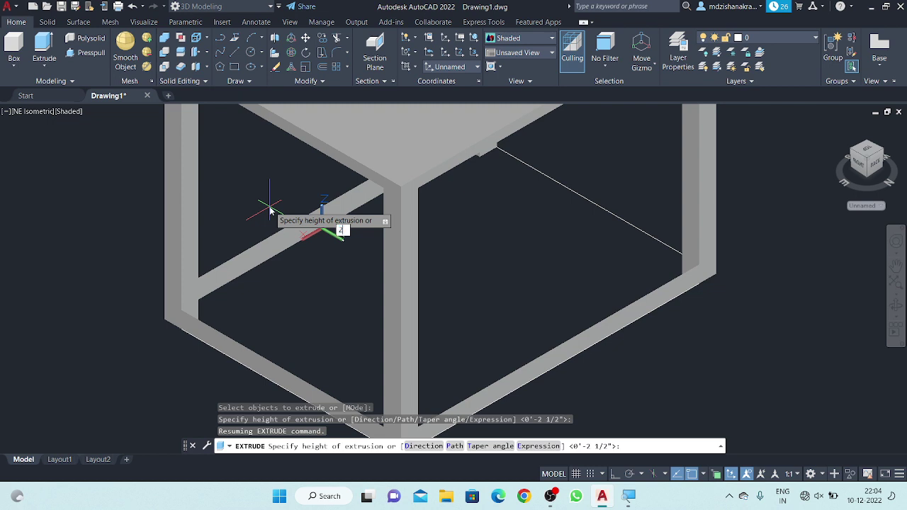
type(".5")
key("Return")
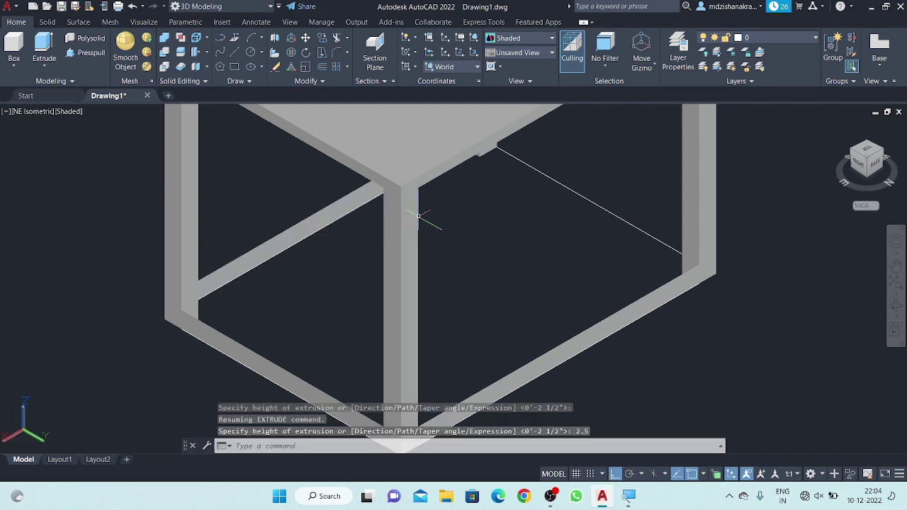
key("Return")
left_click(559, 183)
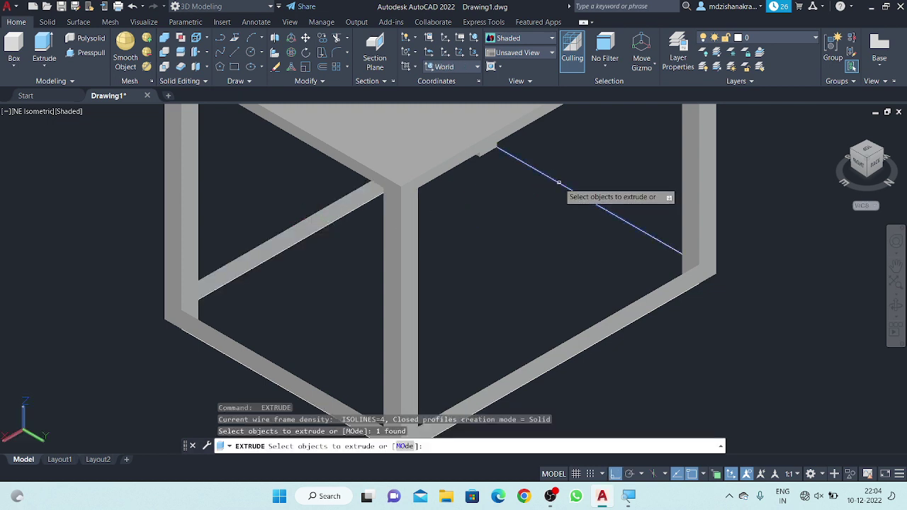
key("Return")
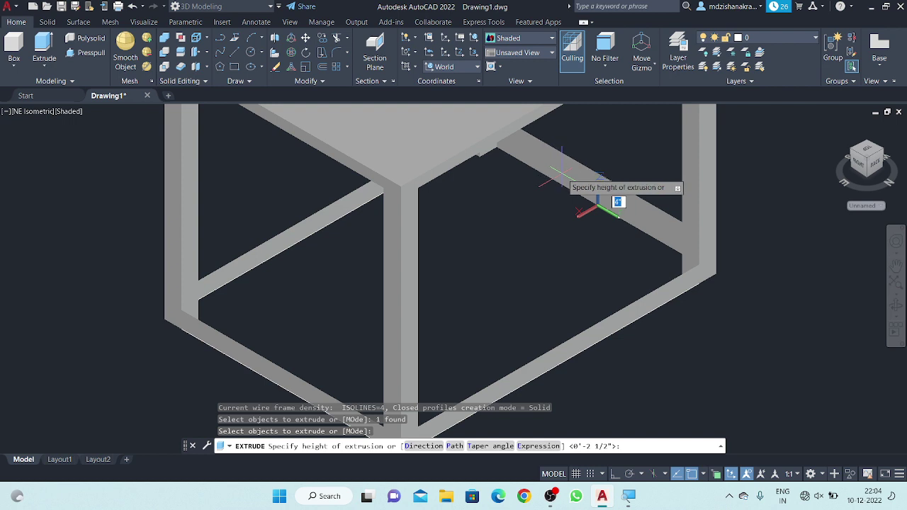
key("Return")
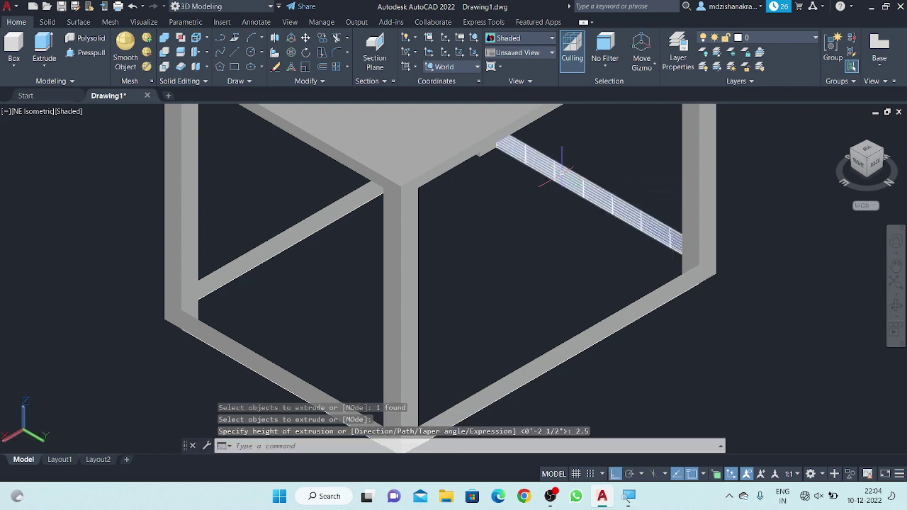
scroll(538, 248, "down", 2)
scroll(526, 237, "down", 2)
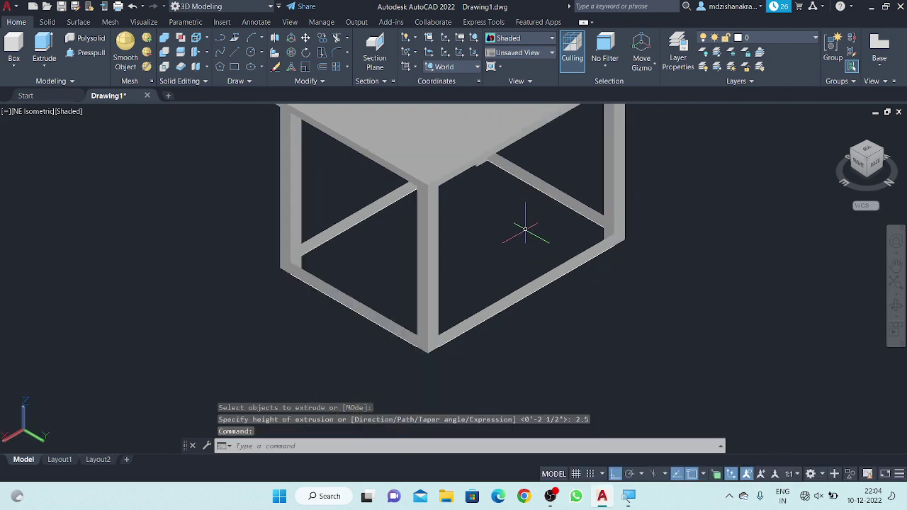
middle_click_drag(522, 284, 517, 253)
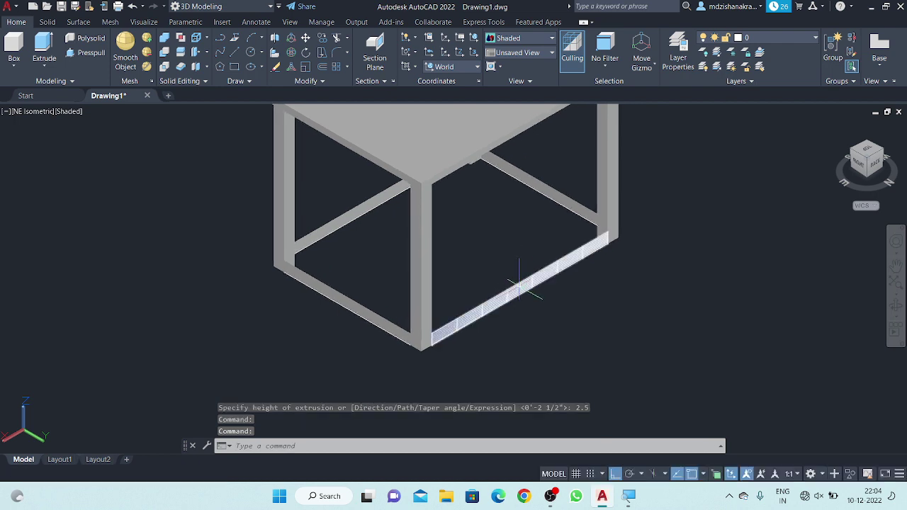
left_click(520, 279)
type("t")
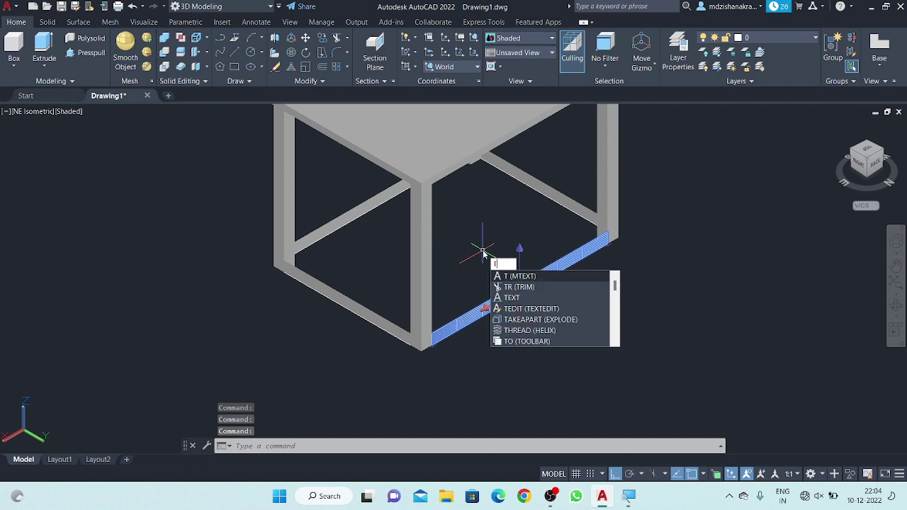
Step: Thicken the front and lower-left rail surfaces by the default 1
type("h")
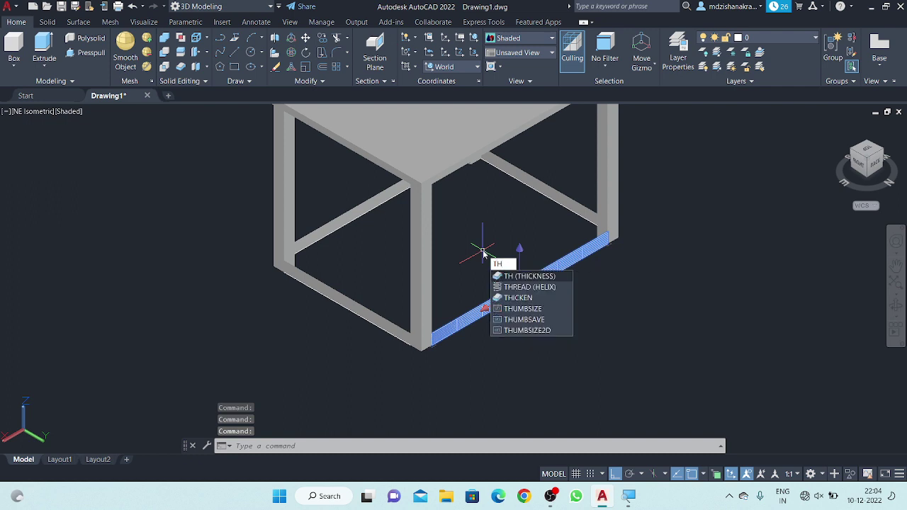
type("i")
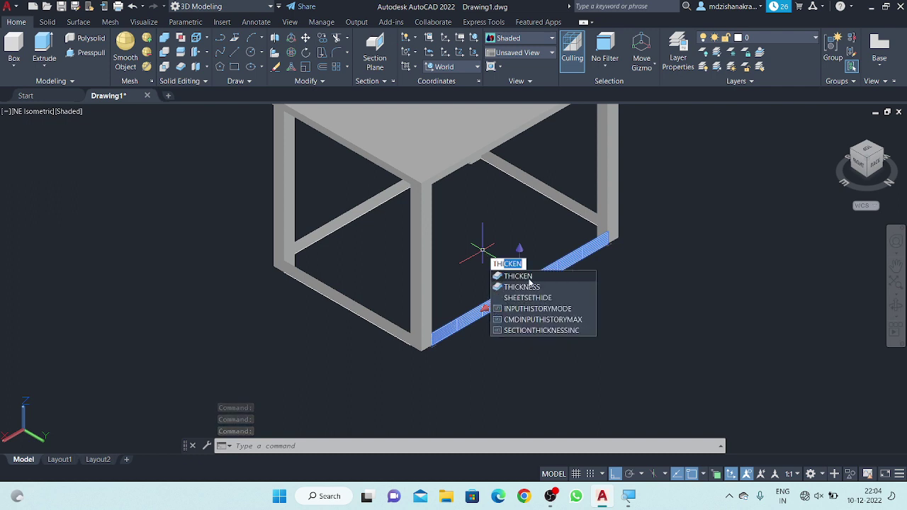
mouse_move(518, 277)
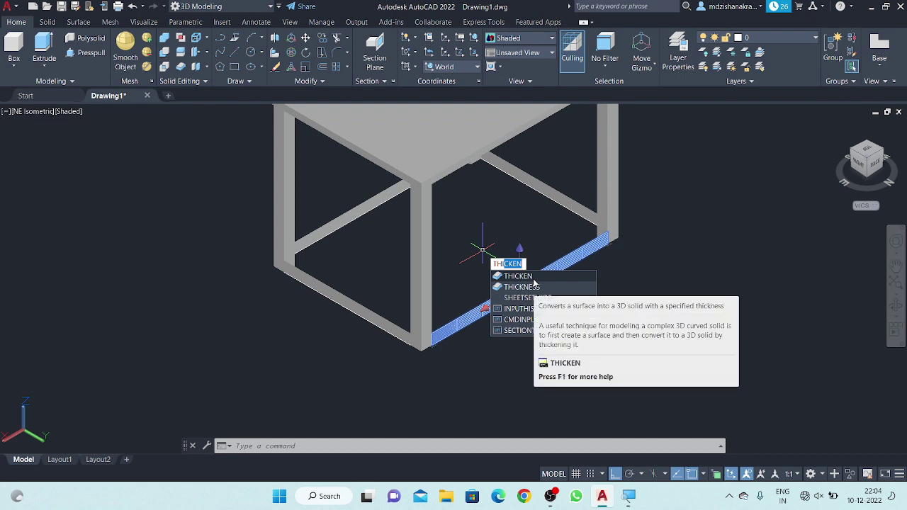
left_click(533, 277)
type("1")
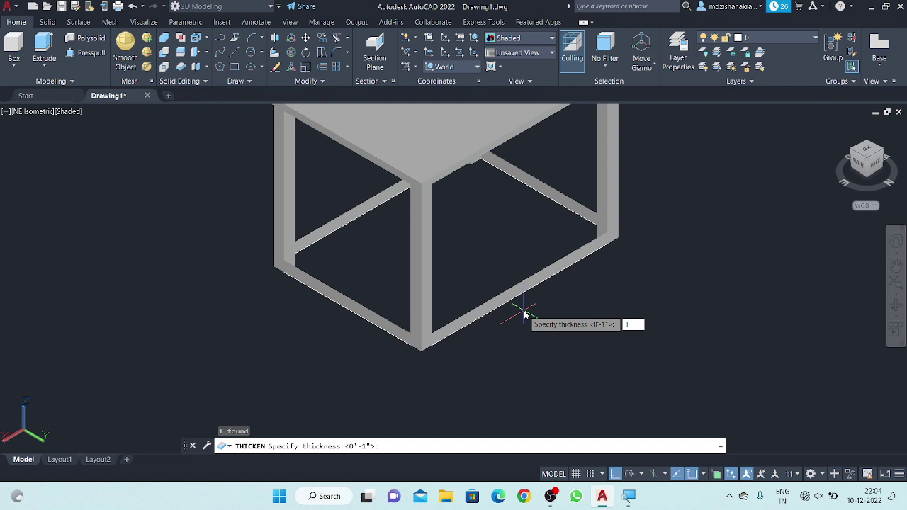
key("Return")
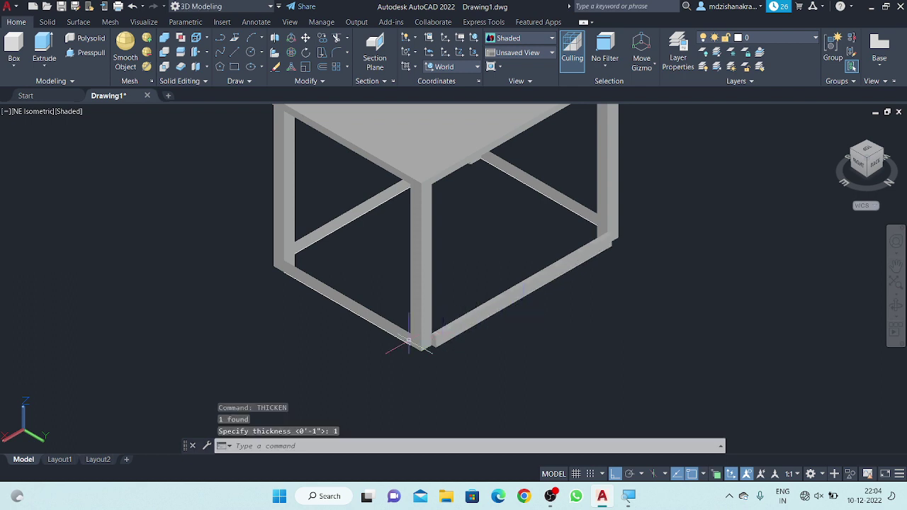
scroll(408, 342, "up", 3)
key("Return")
left_click(382, 312)
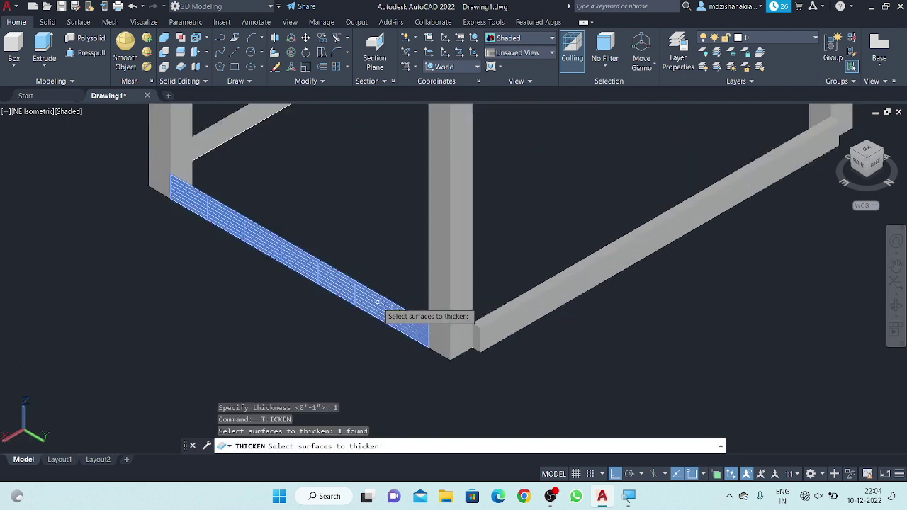
key("Return")
key("Return")
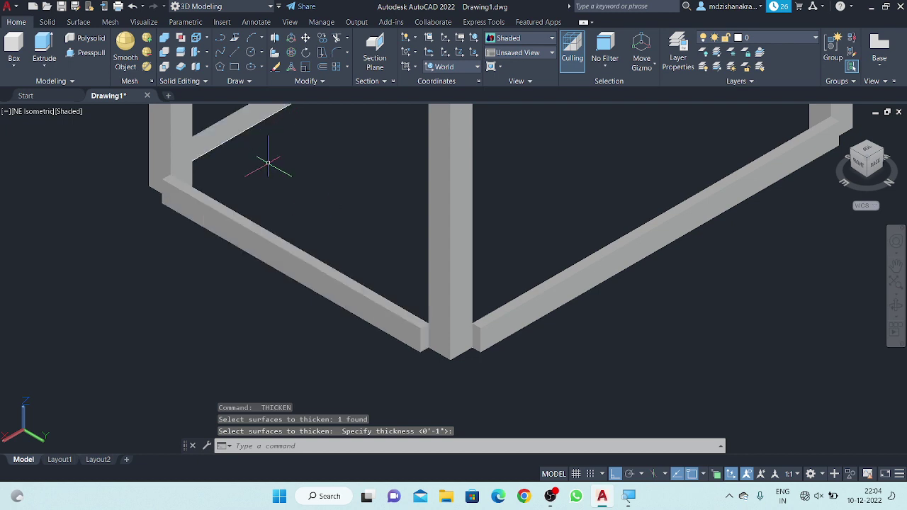
middle_click_drag(259, 135, 278, 203)
Step: Thicken the upper and right rail surfaces by the default 1
key("Return")
left_click(278, 204)
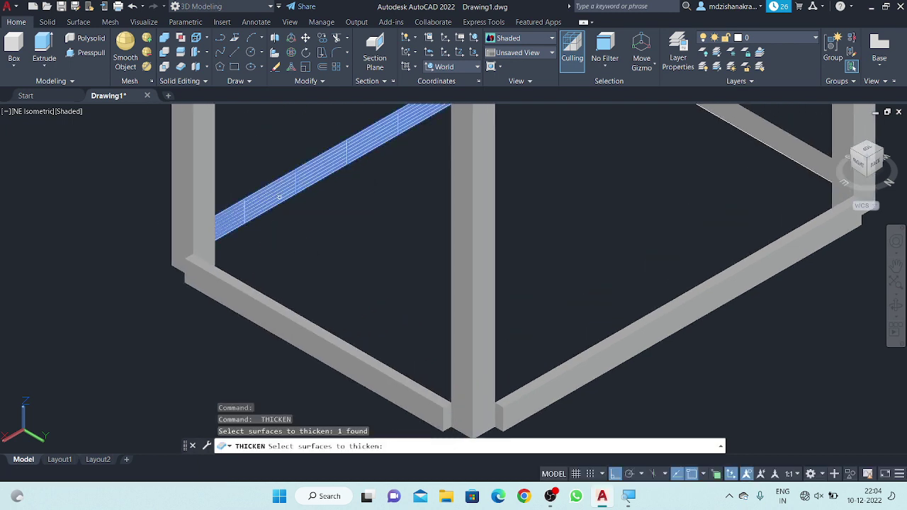
key("Return")
scroll(328, 227, "down", 5)
scroll(453, 205, "up", 3)
scroll(460, 202, "up", 3)
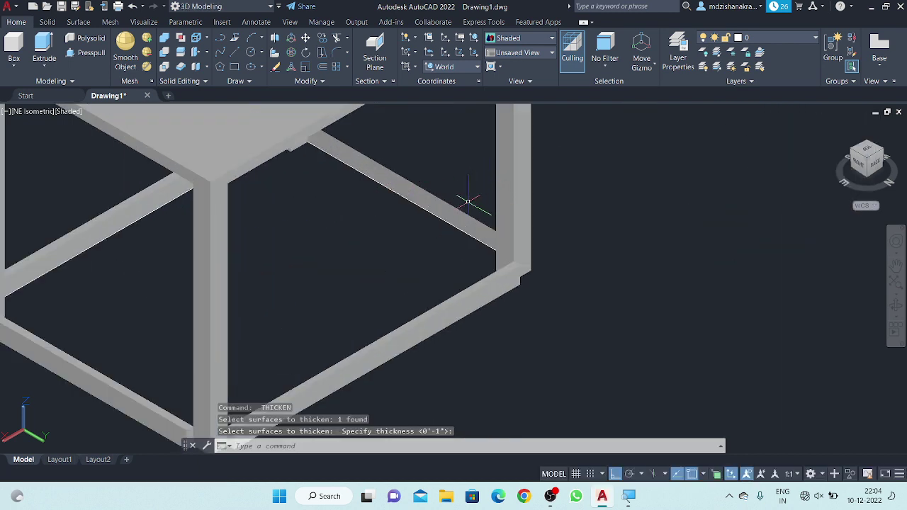
key("Return")
key("Return")
left_click(447, 203)
key("Return")
key("Return")
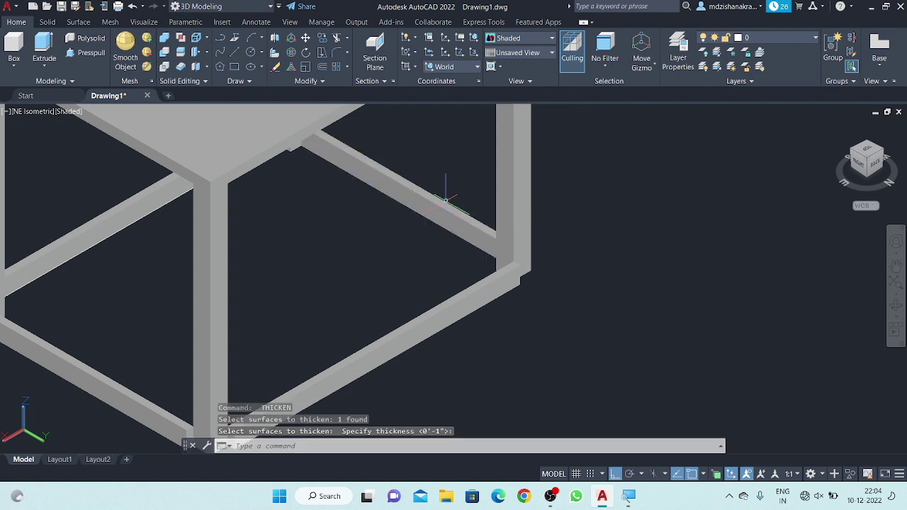
scroll(446, 192, "down", 3)
scroll(446, 188, "down", 2)
left_click(514, 41)
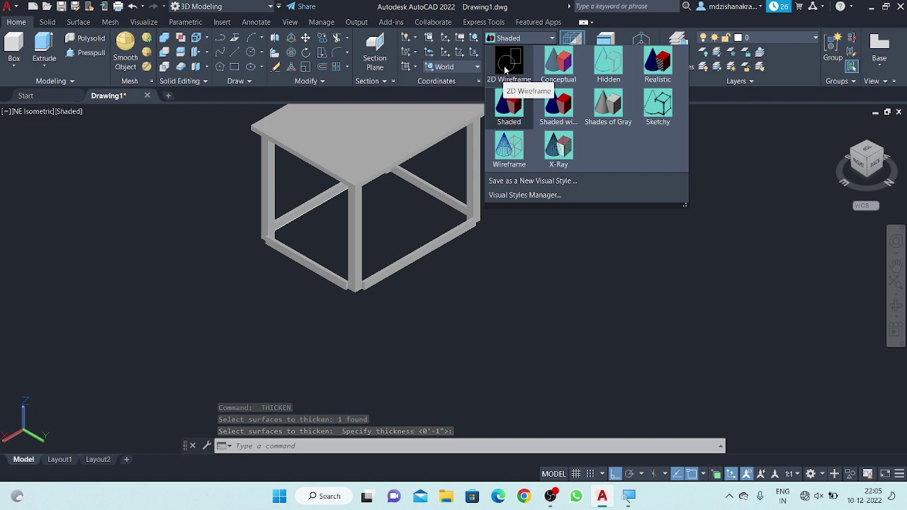
Step: Switch to 2D Wireframe and zoom in on a bottom leg corner
left_click(505, 69)
scroll(330, 245, "up", 3)
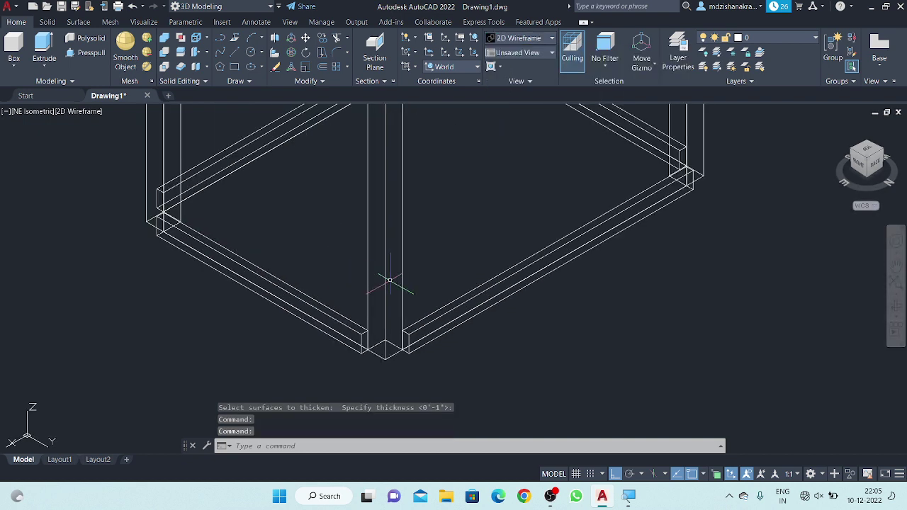
scroll(386, 265, "down", 1)
middle_click_drag(434, 275, 415, 230)
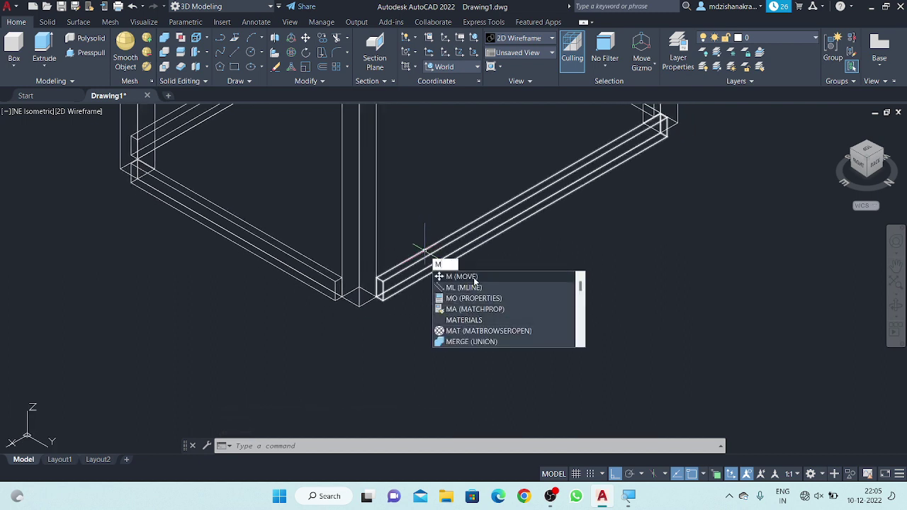
mouse_move(461, 276)
type("M")
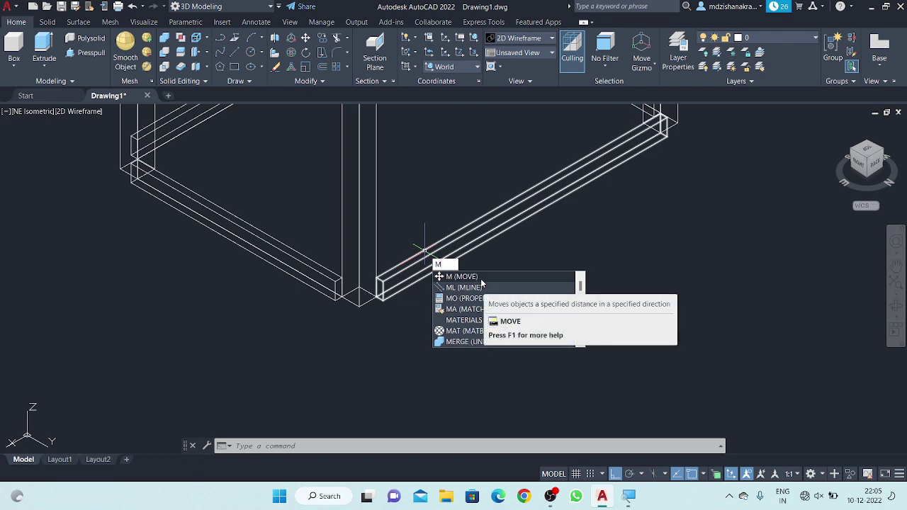
Step: Move the right rail from its end corner onto the matching leg corner
key("Return")
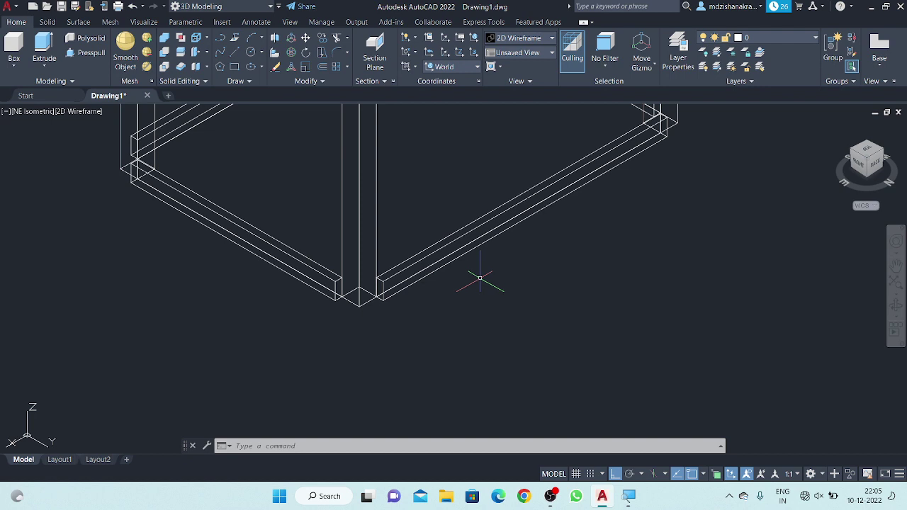
type("m")
key("Return")
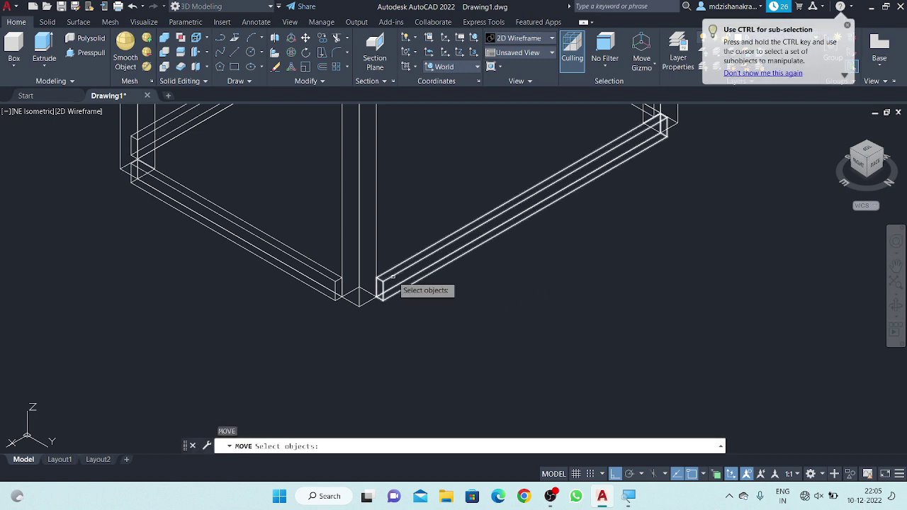
left_click(392, 277)
key("Return")
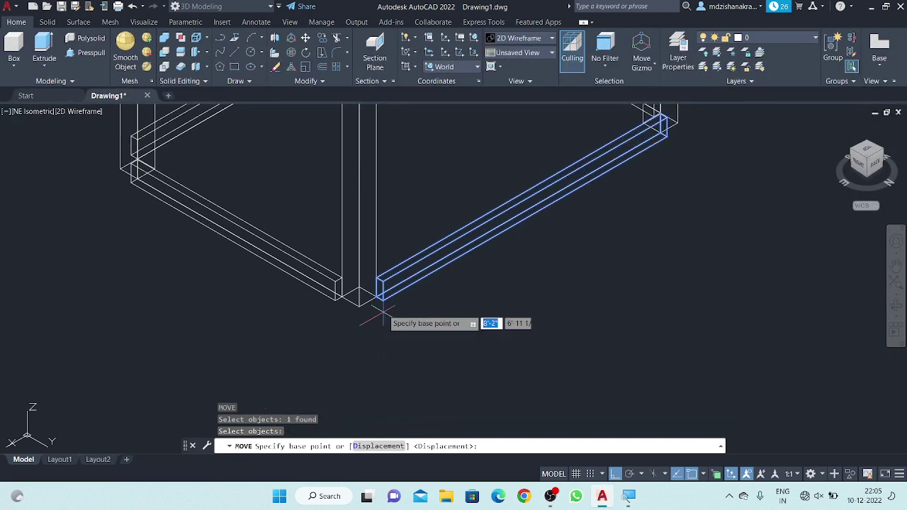
scroll(379, 291, "up", 3)
scroll(379, 290, "up", 2)
left_click(358, 316)
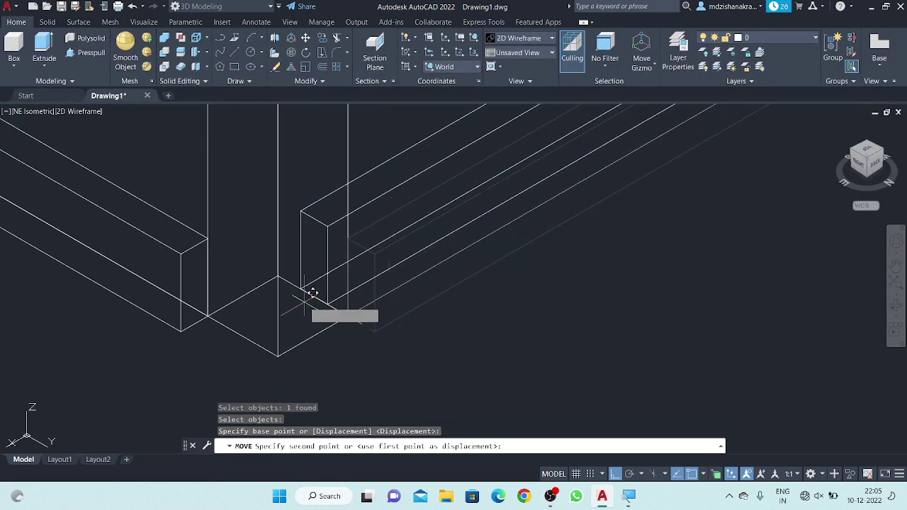
left_click(313, 294)
scroll(508, 318, "down", 2)
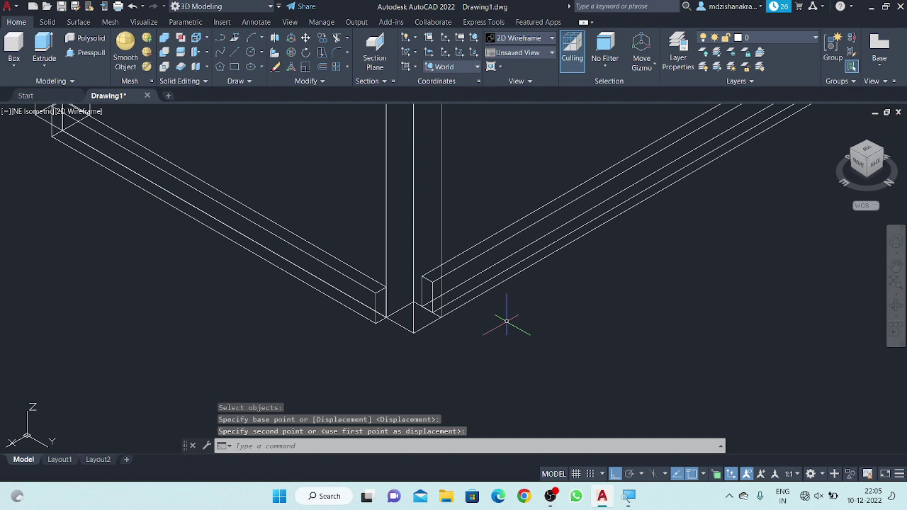
Step: Move the left rail so its corner sits flush at its leg corner
key("Return")
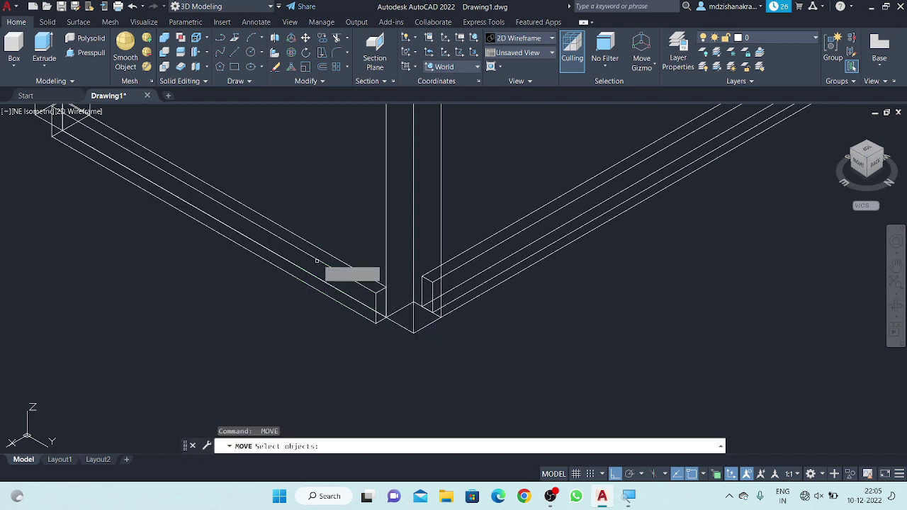
left_click(317, 256)
key("Return")
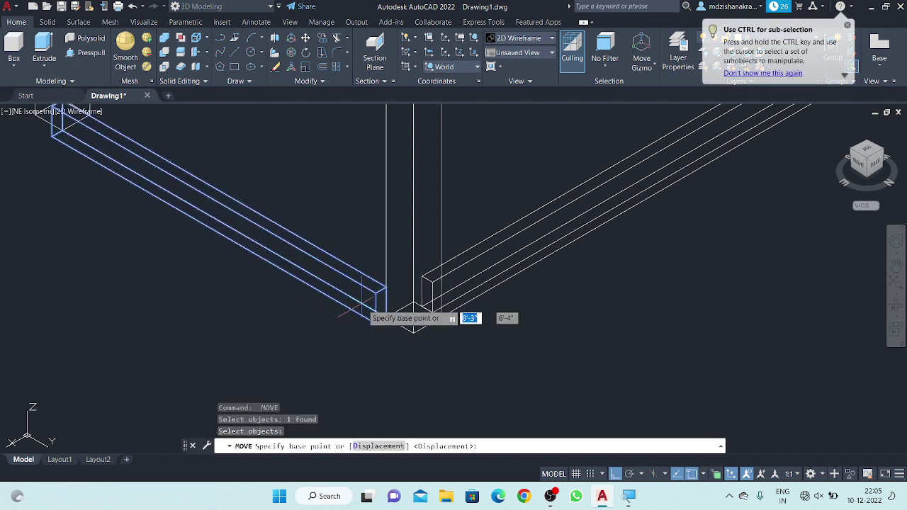
scroll(380, 320, "up", 2)
left_click(383, 319)
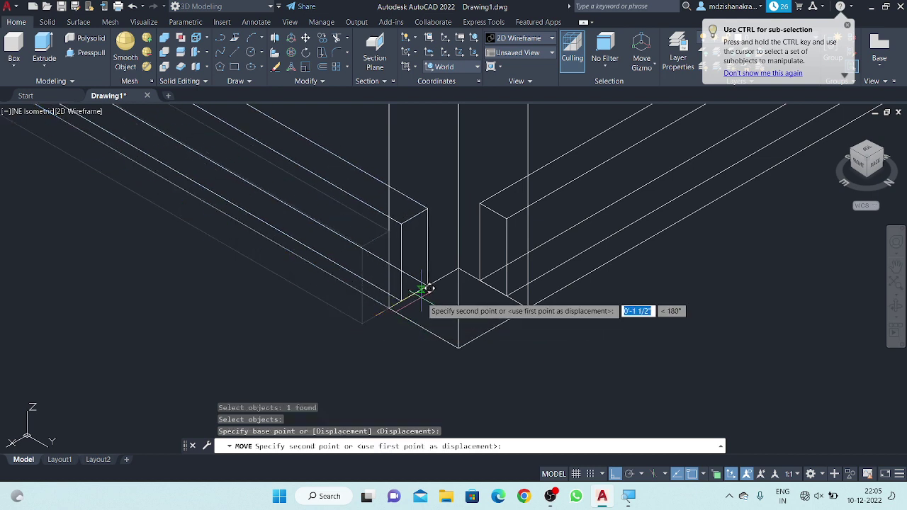
left_click(459, 333)
scroll(454, 333, "down", 2)
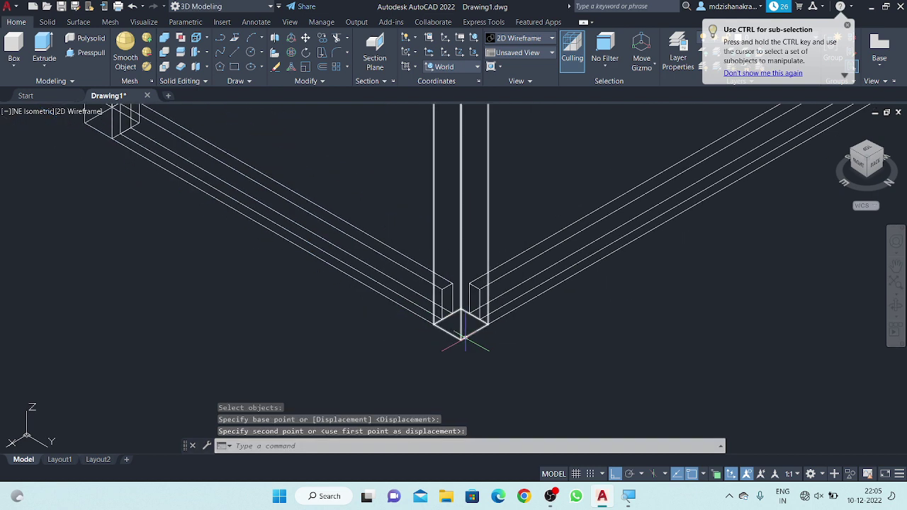
Step: Move the far-corner rail with M so it sits flush against its leg corner
middle_click_drag(435, 333, 438, 354)
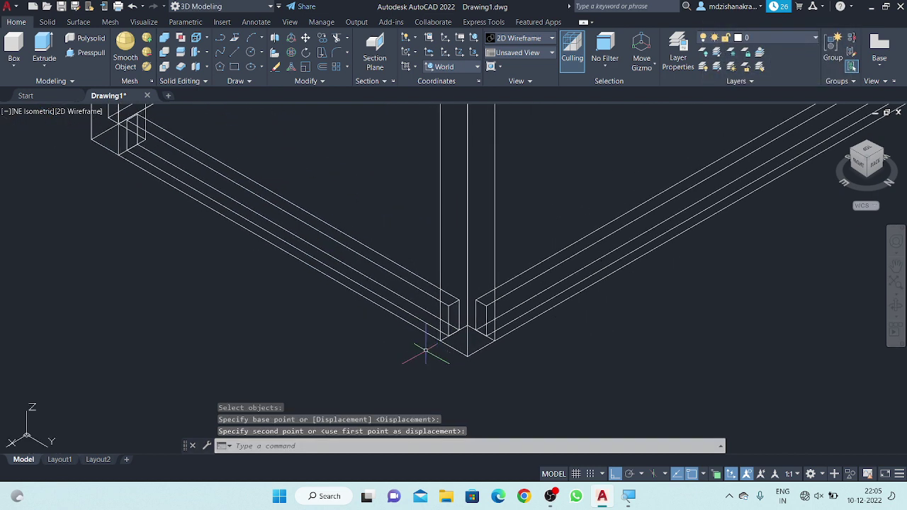
middle_click_drag(324, 273, 423, 419)
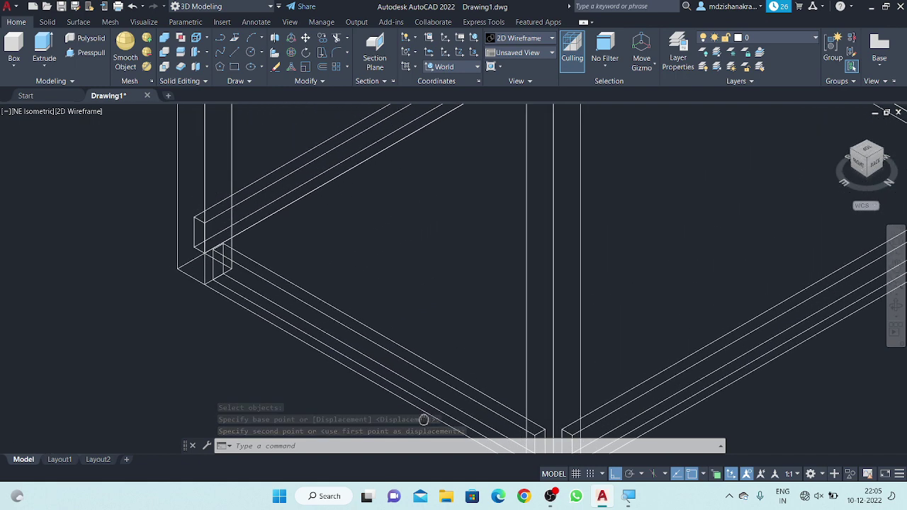
scroll(276, 273, "up", 1)
scroll(212, 255, "up", 1)
scroll(195, 244, "up", 1)
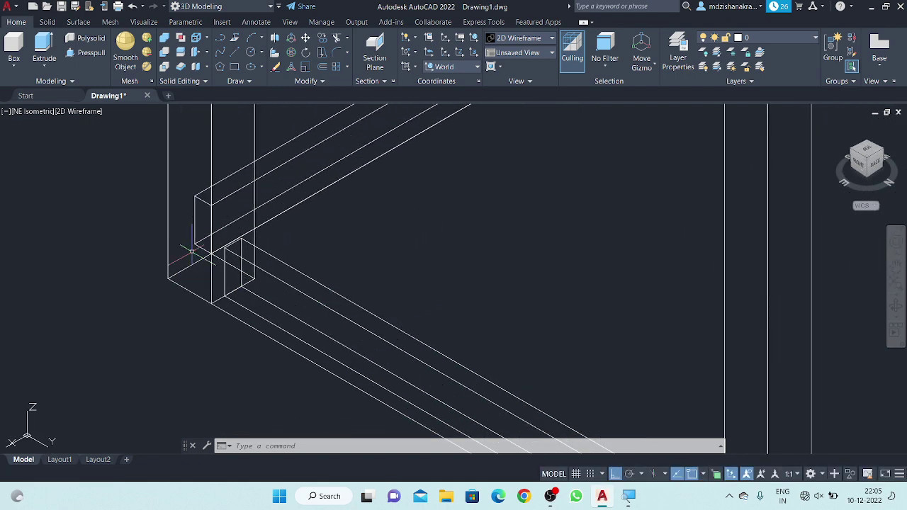
scroll(195, 246, "up", 1)
left_click(196, 248)
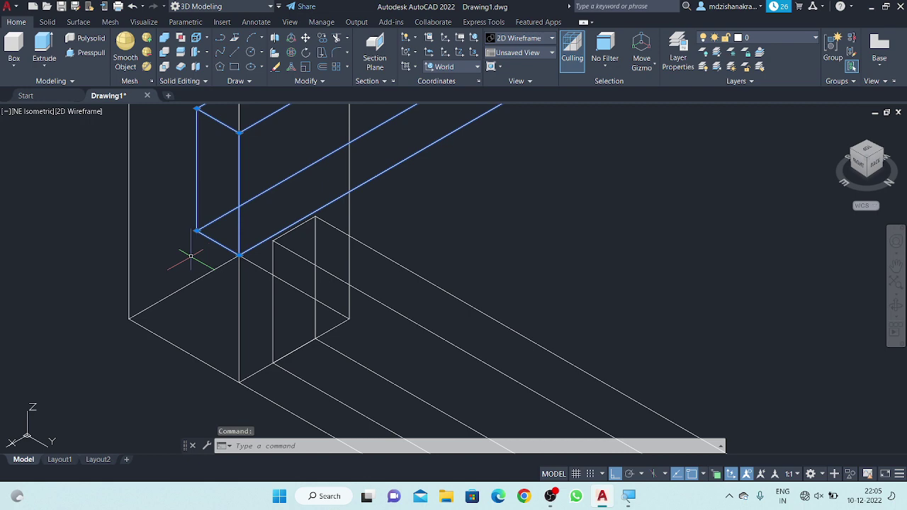
type("m")
key("Return")
left_click(217, 245)
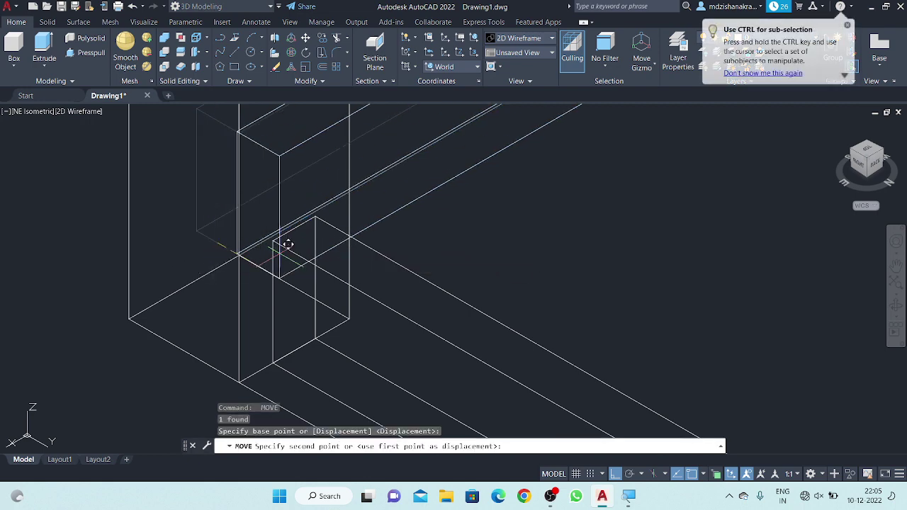
left_click(293, 287)
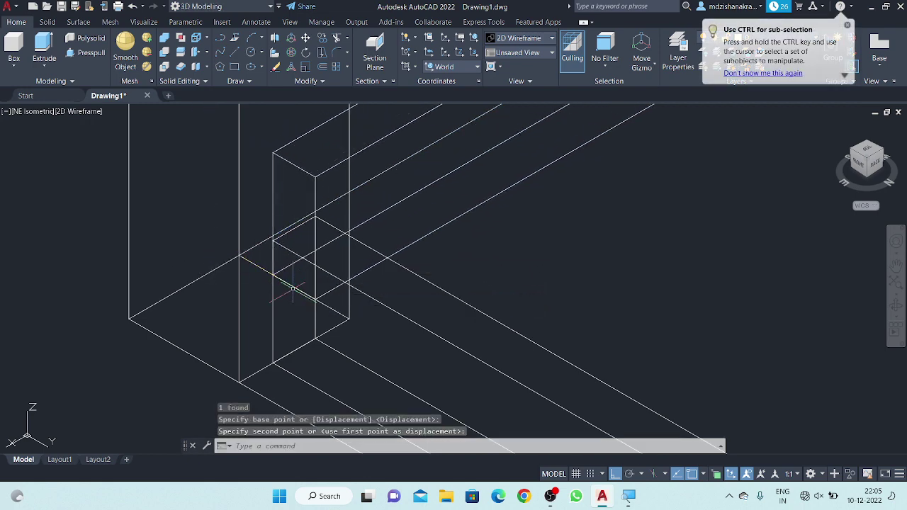
scroll(293, 287, "down", 3)
scroll(466, 222, "up", 1)
scroll(484, 214, "up", 1)
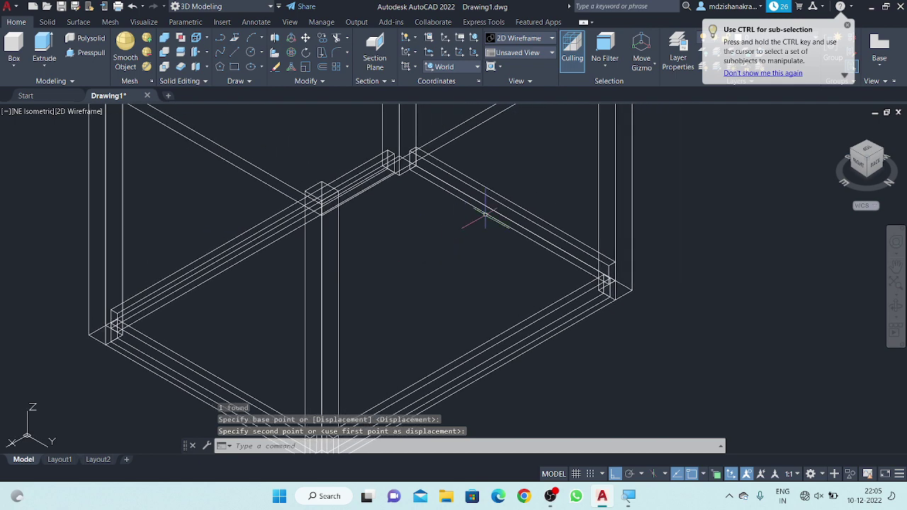
scroll(485, 214, "up", 2)
Step: Move the upper-right rail so its lower end meets the leg corner
key("Return")
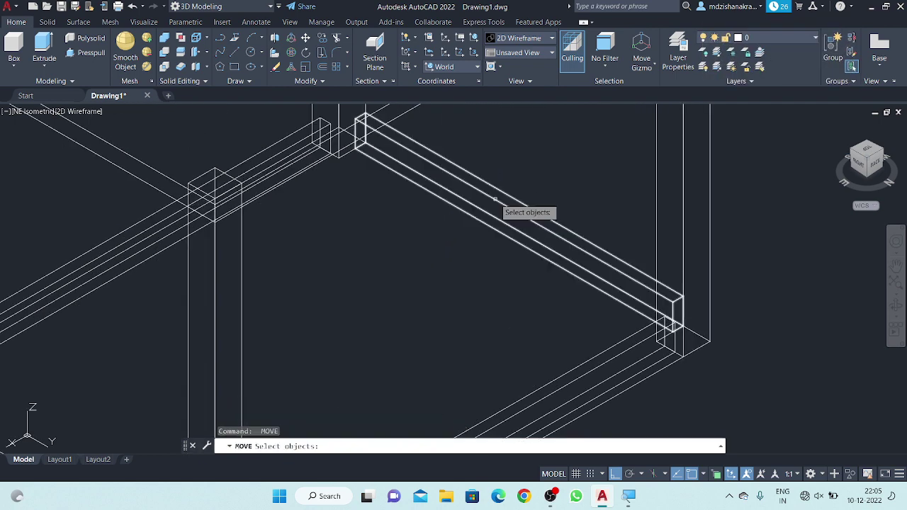
left_click(495, 199)
key("Return")
scroll(674, 336, "up", 2)
scroll(676, 339, "up", 1)
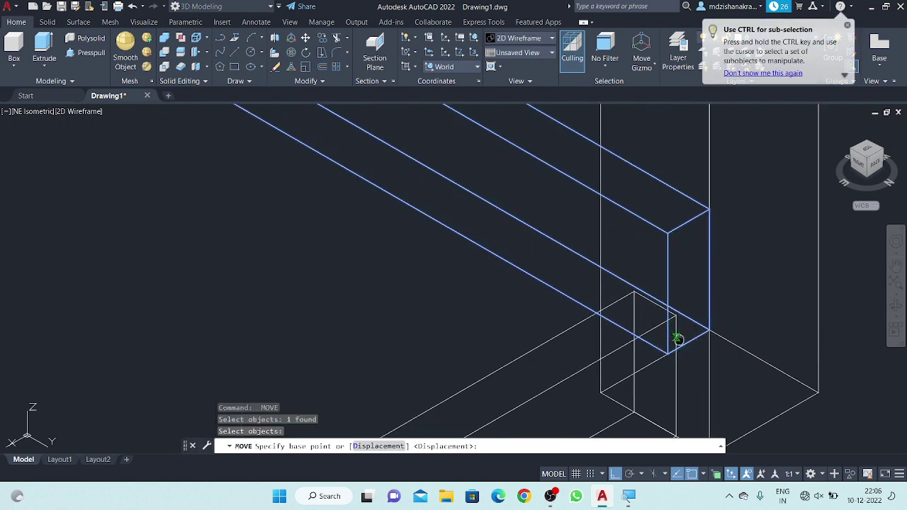
middle_click_drag(676, 338, 632, 284)
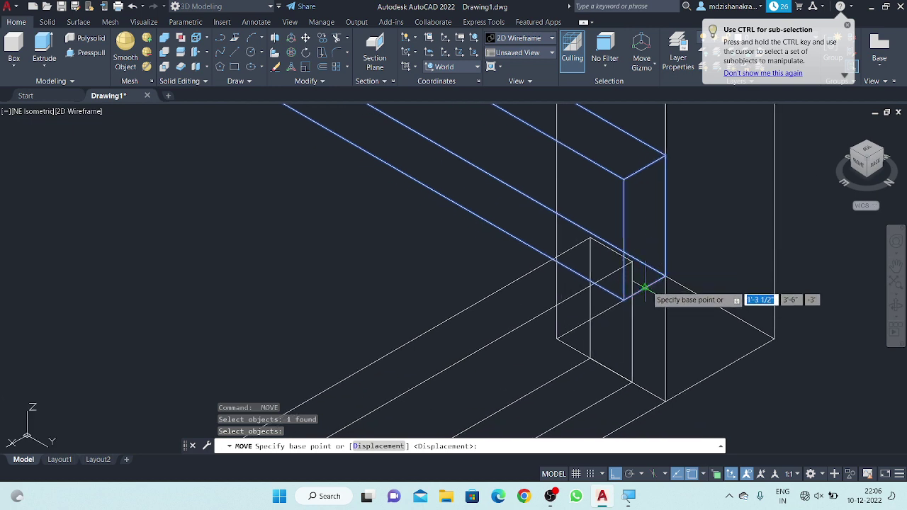
left_click(644, 287)
left_click(611, 306)
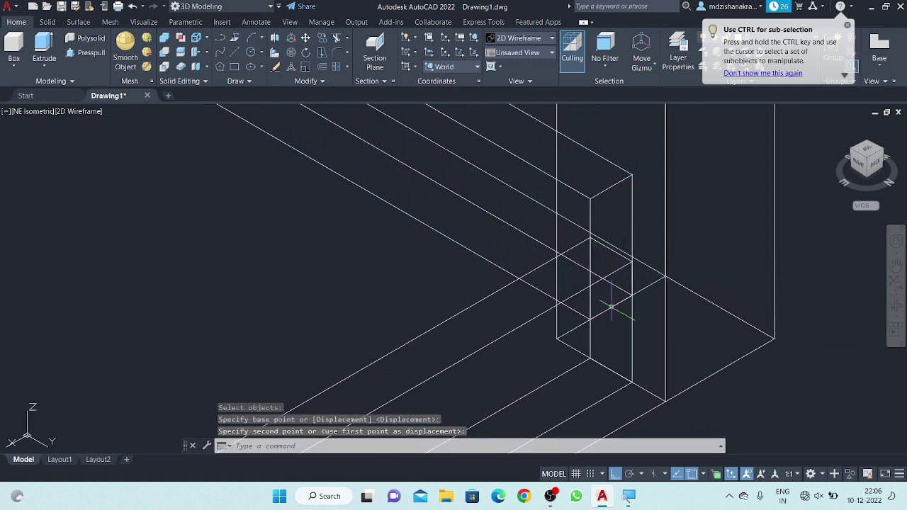
scroll(615, 292, "down", 1)
scroll(616, 286, "down", 1)
scroll(638, 262, "down", 2)
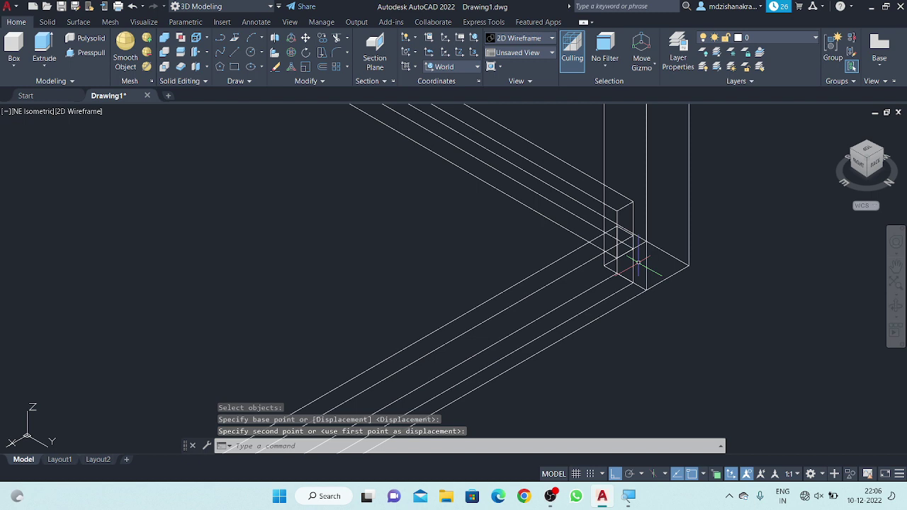
Step: Erase the two leftover lines at the leg corner
left_click(624, 302)
type("E")
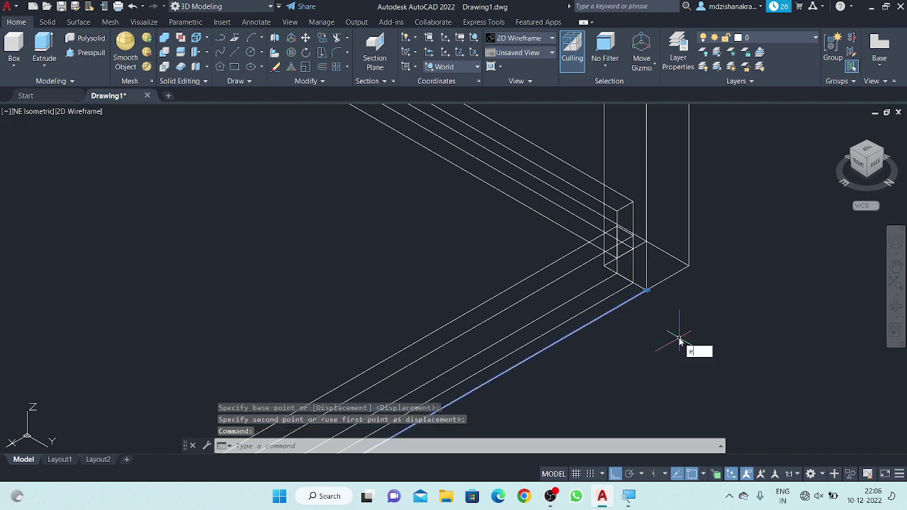
key("Return")
scroll(629, 236, "up", 5)
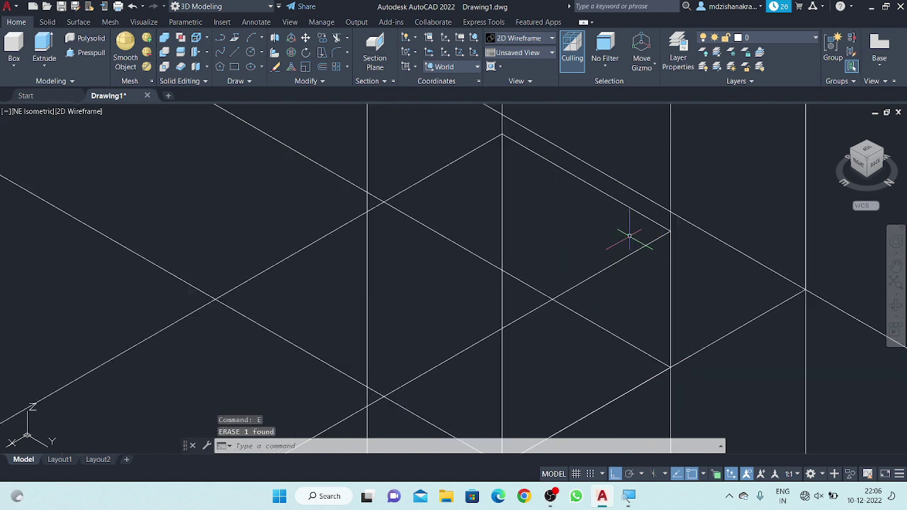
left_click(689, 224)
key("Delete")
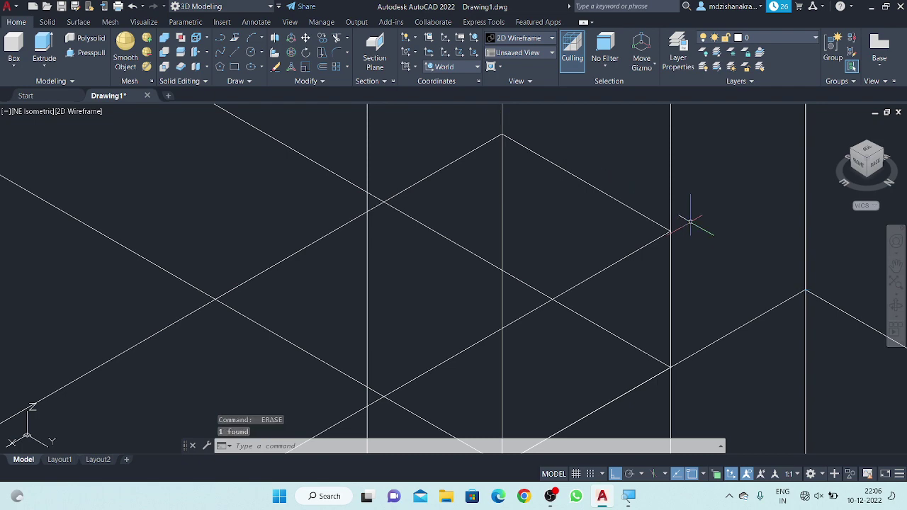
scroll(692, 213, "down", 3)
scroll(698, 248, "down", 2)
Step: Erase the stray diagonal line near the box corner and recentre the frame
scroll(332, 387, "up", 5)
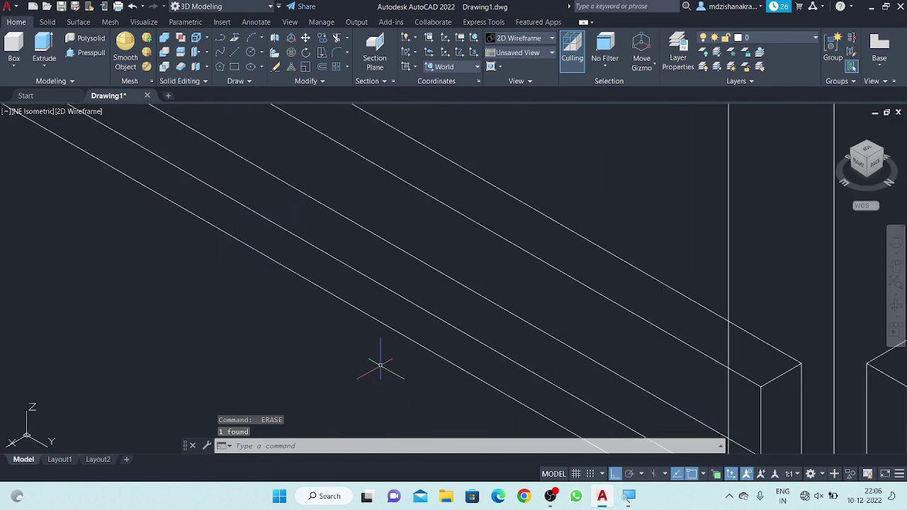
scroll(400, 367, "down", 4)
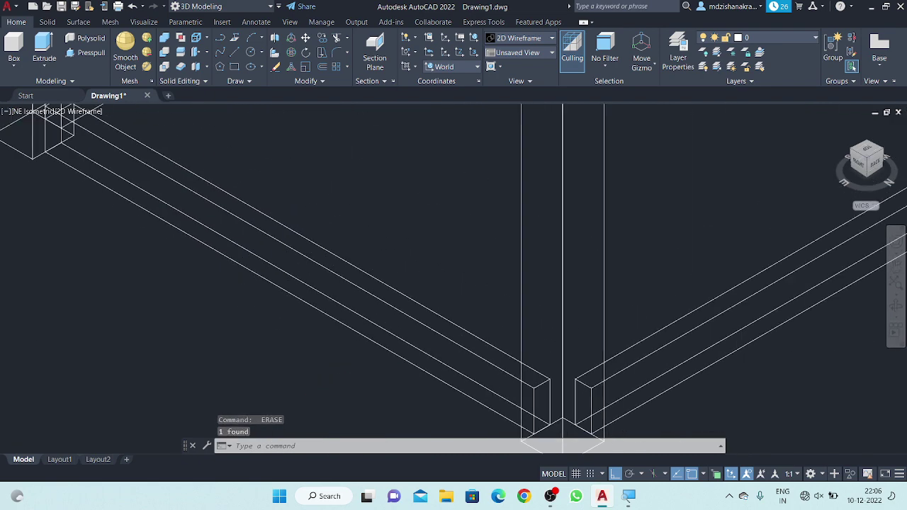
scroll(386, 372, "down", 2)
scroll(287, 263, "up", 5)
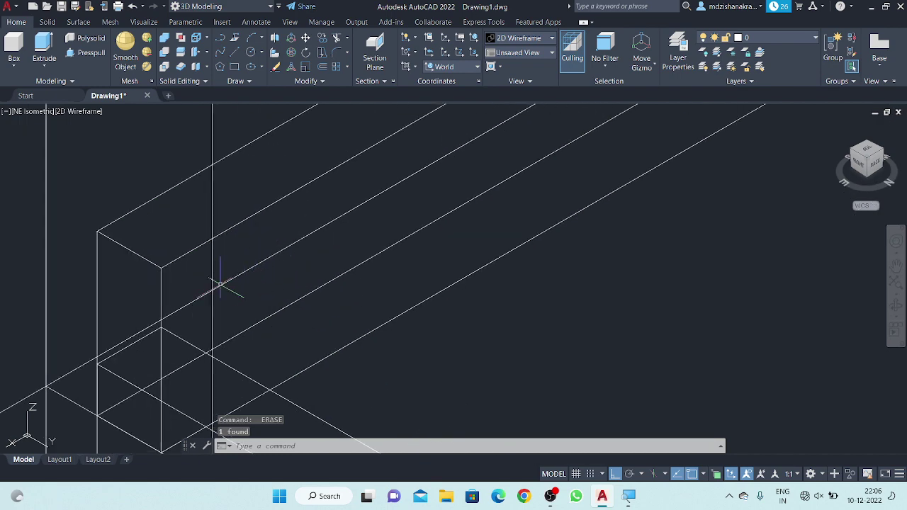
middle_click_drag(221, 283, 304, 226)
scroll(319, 226, "down", 2)
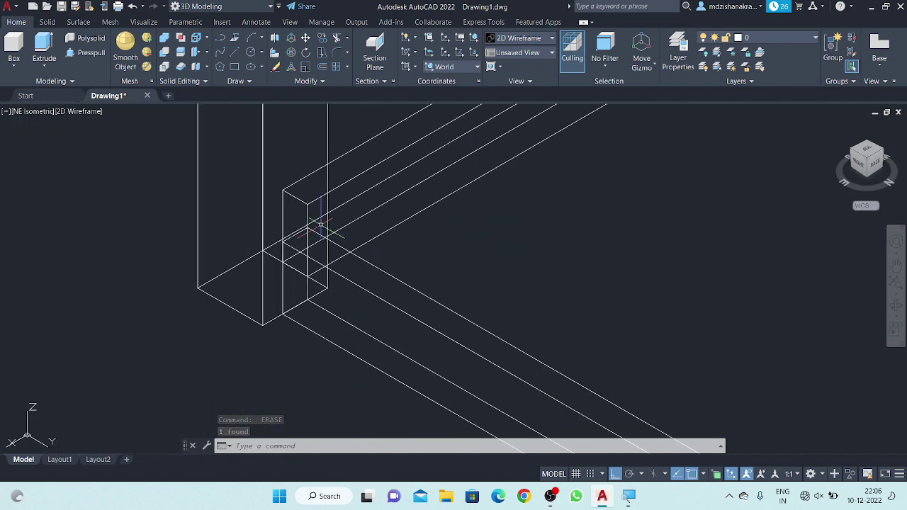
scroll(320, 225, "up", 3)
scroll(301, 244, "up", 3)
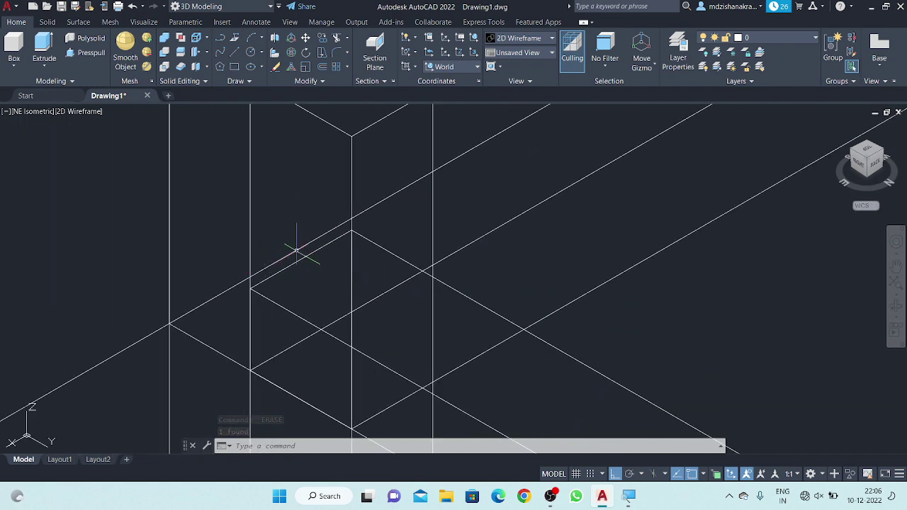
left_click(461, 157)
key("Delete")
scroll(393, 221, "down", 3)
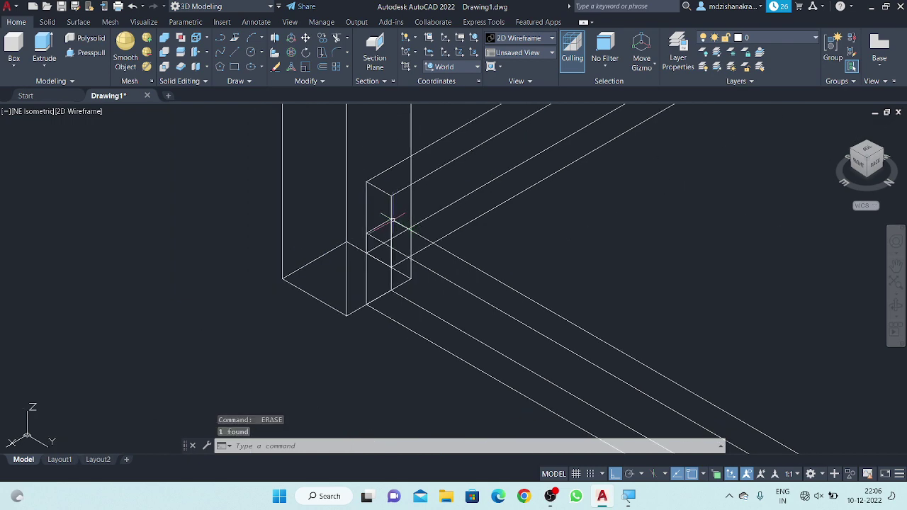
scroll(393, 221, "down", 1)
scroll(453, 241, "down", 1)
scroll(415, 293, "down", 2)
middle_click_drag(415, 294, 370, 253)
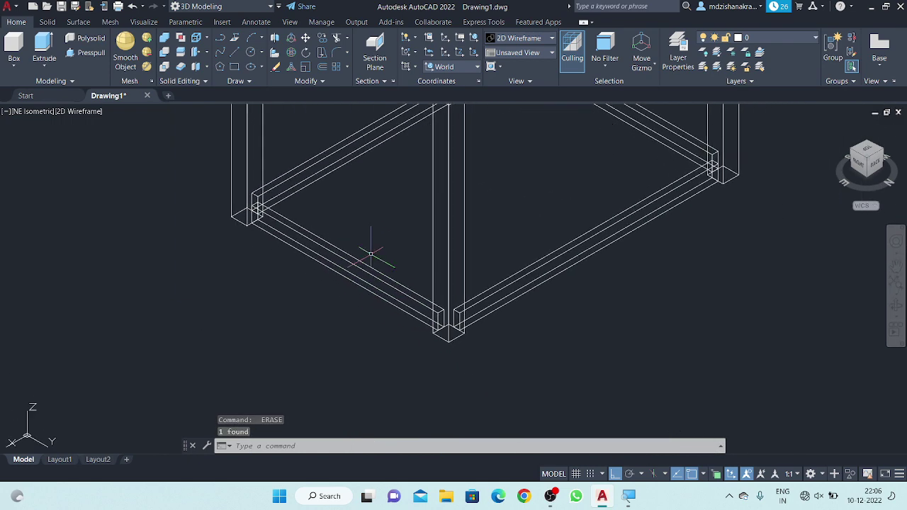
scroll(524, 320, "up", 2)
mouse_move(499, 322)
middle_mouse_down()
mouse_move(487, 305)
mouse_move(480, 308)
mouse_move(489, 354)
middle_mouse_up()
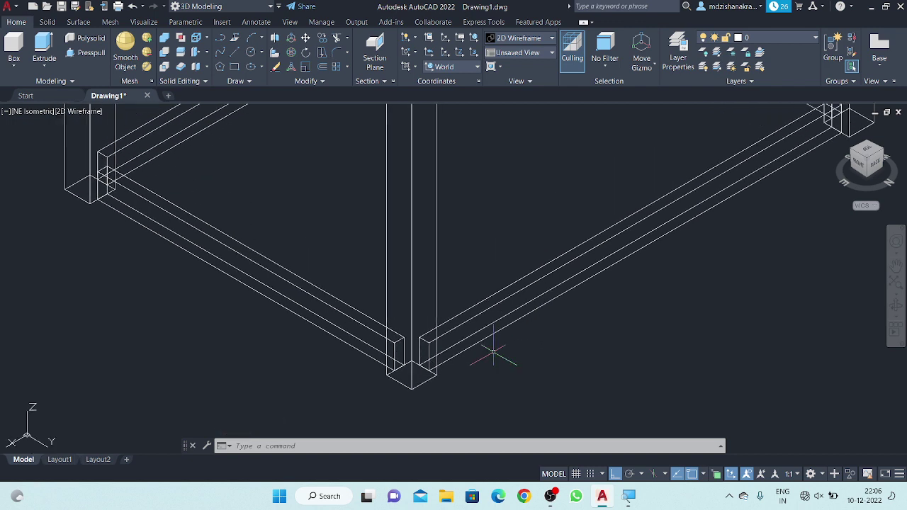
Step: Select the four bottom rails of the table frame
left_click(482, 309)
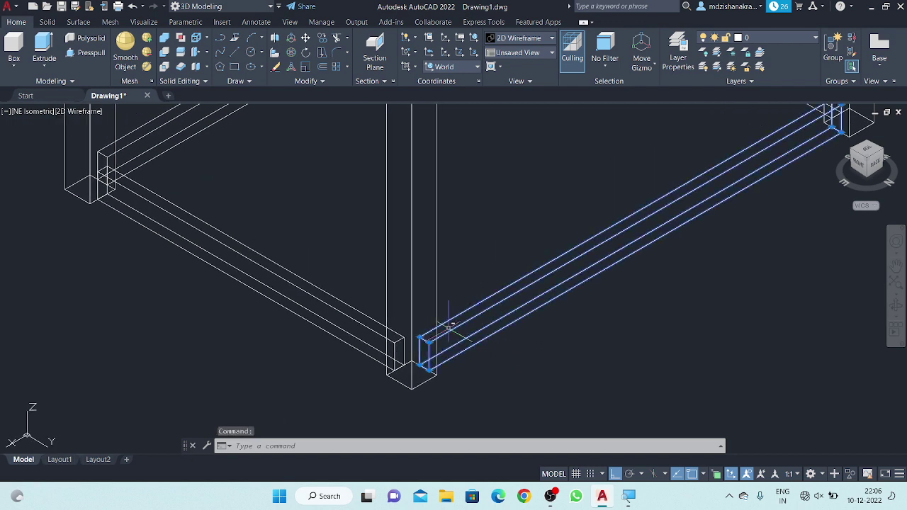
left_click(332, 326)
scroll(333, 322, "down", 4)
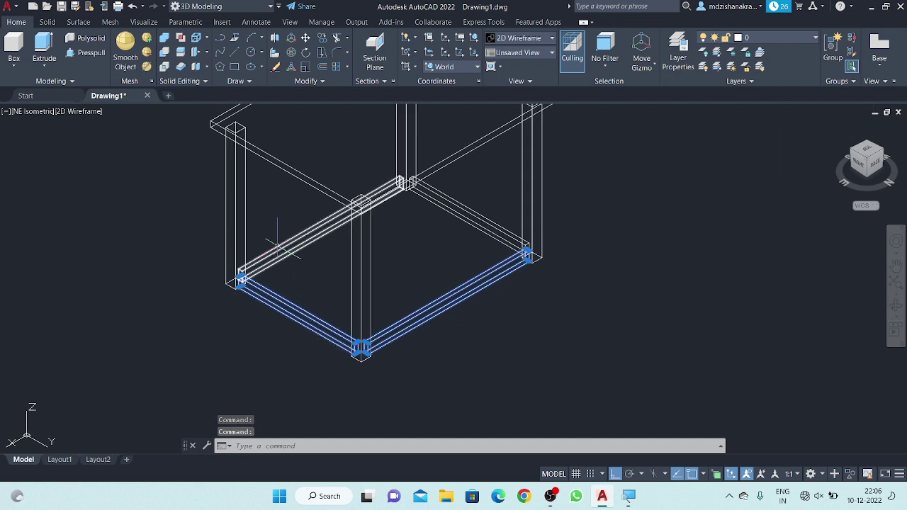
left_click(278, 247)
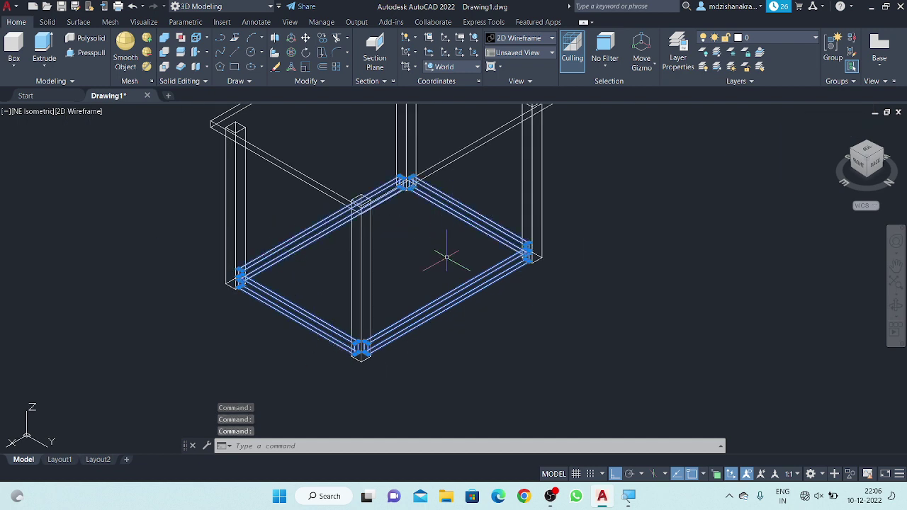
left_click(539, 281)
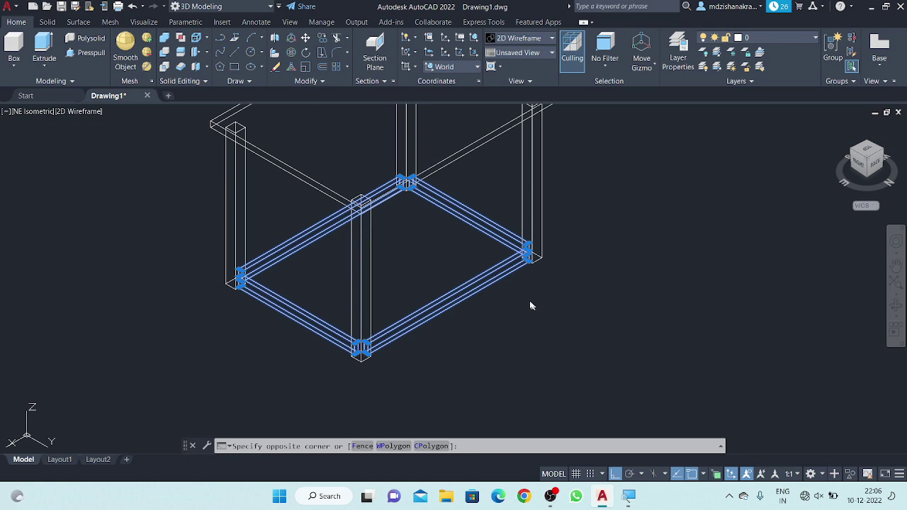
Step: Move the selected rails 2 units upward from a rail-corner base point
right_click(496, 278)
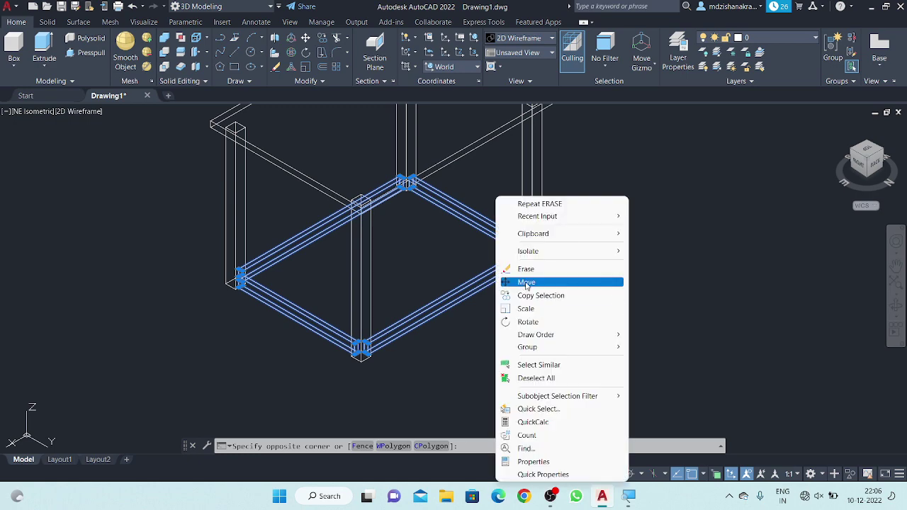
left_click(525, 283)
scroll(375, 365, "up", 2)
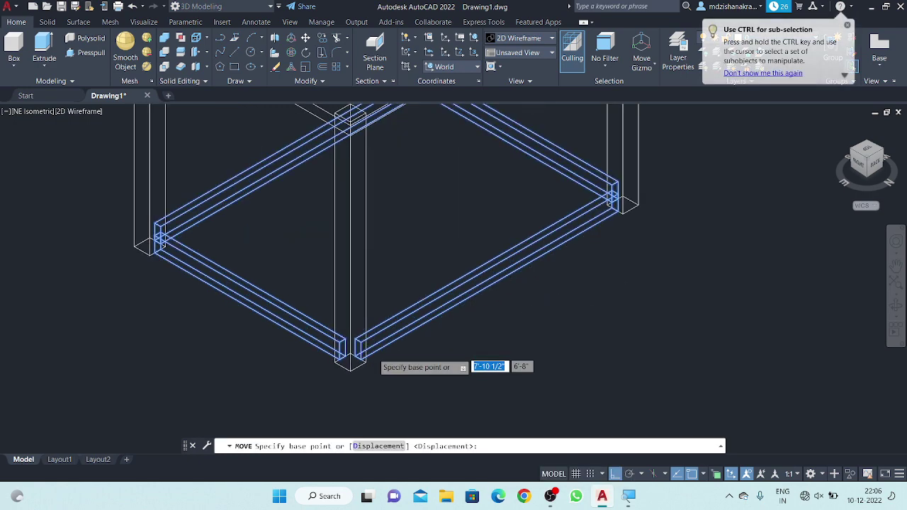
scroll(324, 368, "up", 3)
left_click(312, 359)
scroll(314, 348, "up", 2)
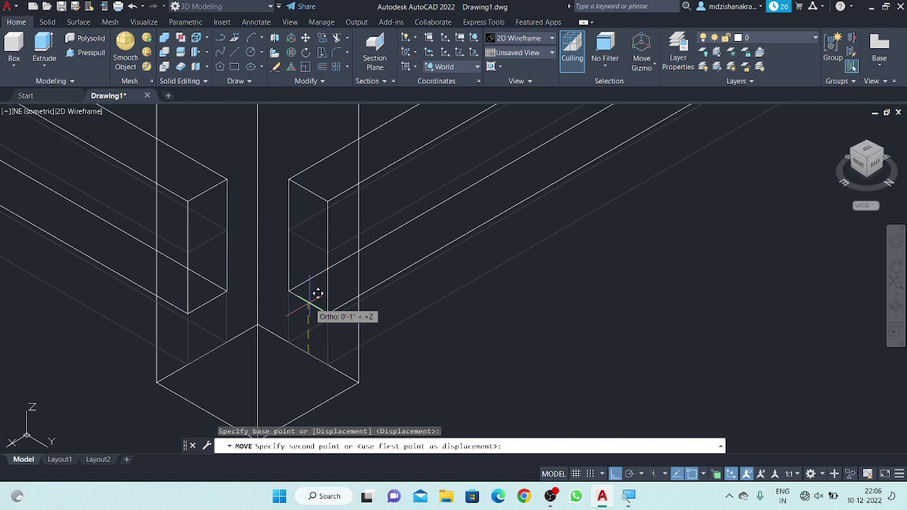
type("2")
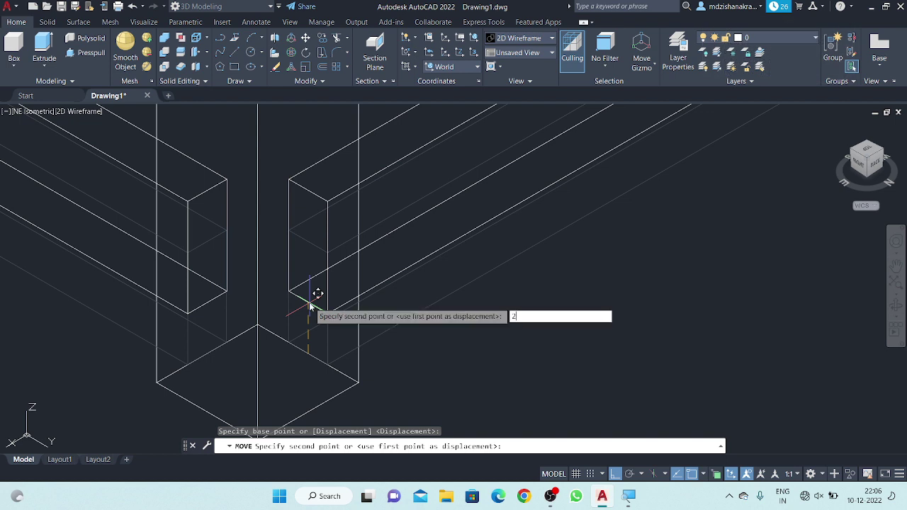
key("Return")
scroll(309, 303, "down", 3)
scroll(333, 319, "down", 2)
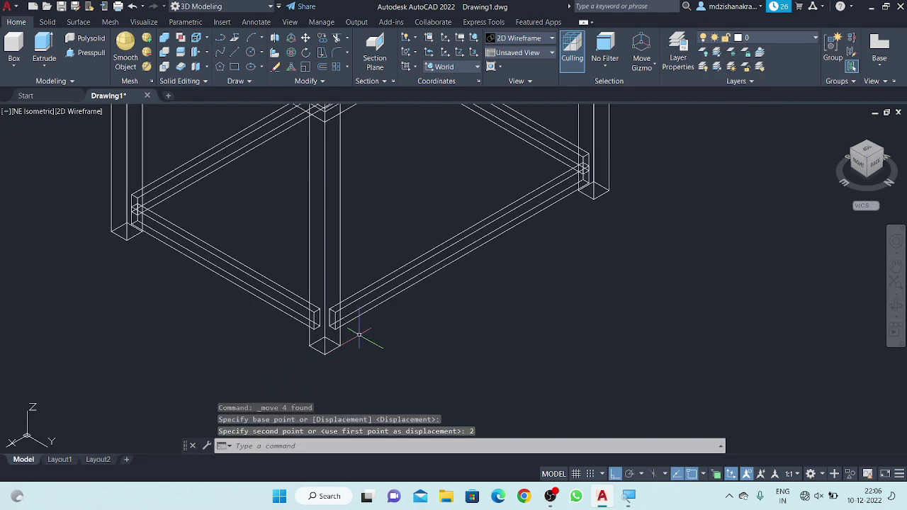
mouse_move(356, 334)
middle_mouse_down()
mouse_move(430, 309)
mouse_move(451, 330)
middle_mouse_up()
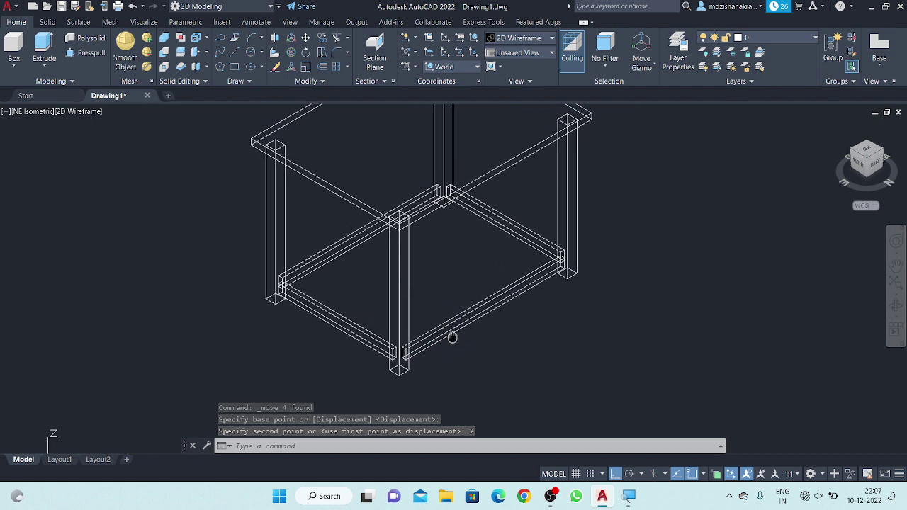
mouse_move(469, 263)
middle_mouse_down()
mouse_move(493, 308)
mouse_move(477, 247)
middle_mouse_up()
scroll(455, 339, "up", 2)
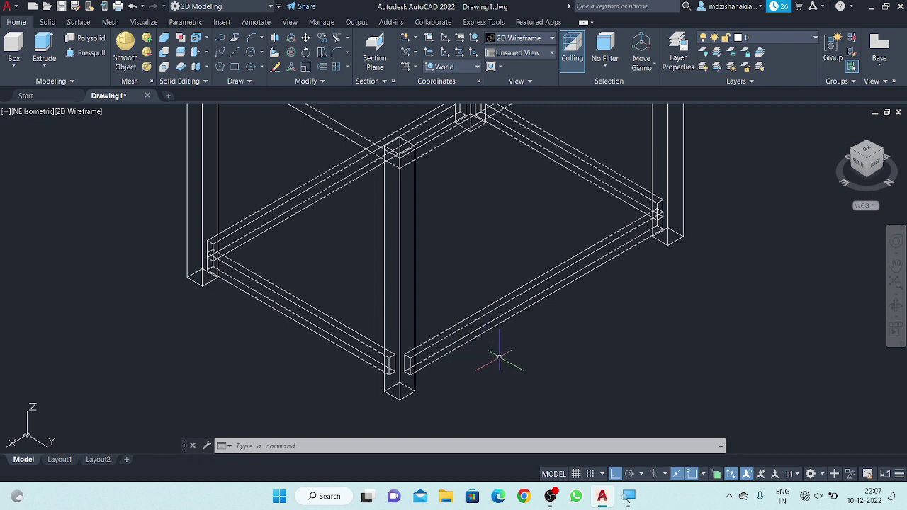
Step: Select the four bottom rails, start Move, then cancel it with Esc
left_click(487, 309)
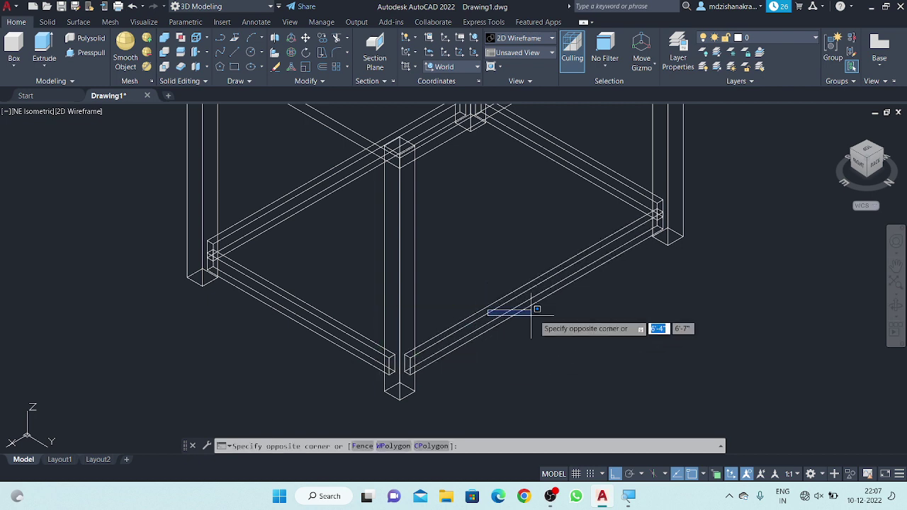
left_click(475, 328)
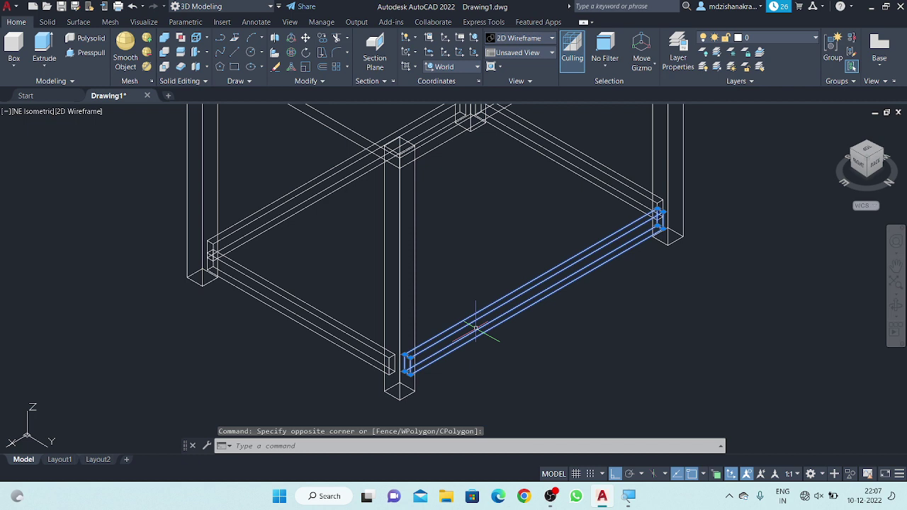
left_click(352, 333)
left_click(319, 330)
left_click(290, 200)
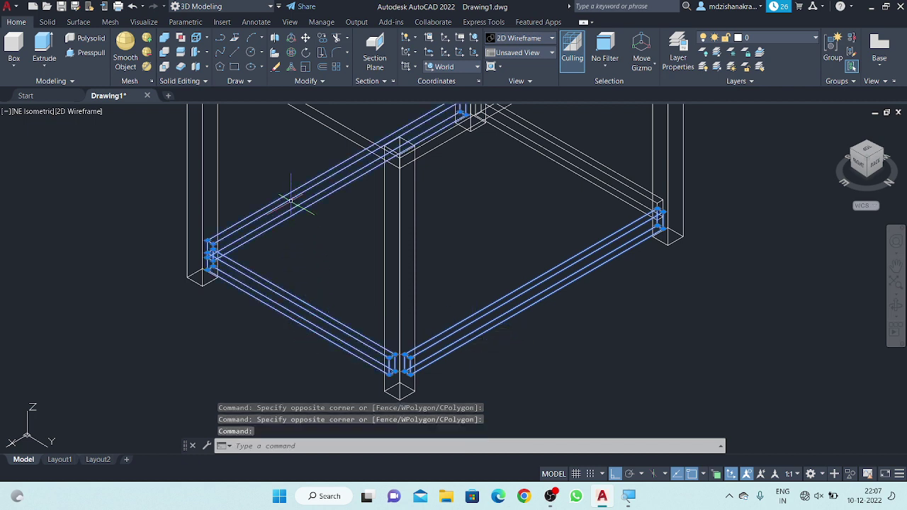
left_click(607, 159)
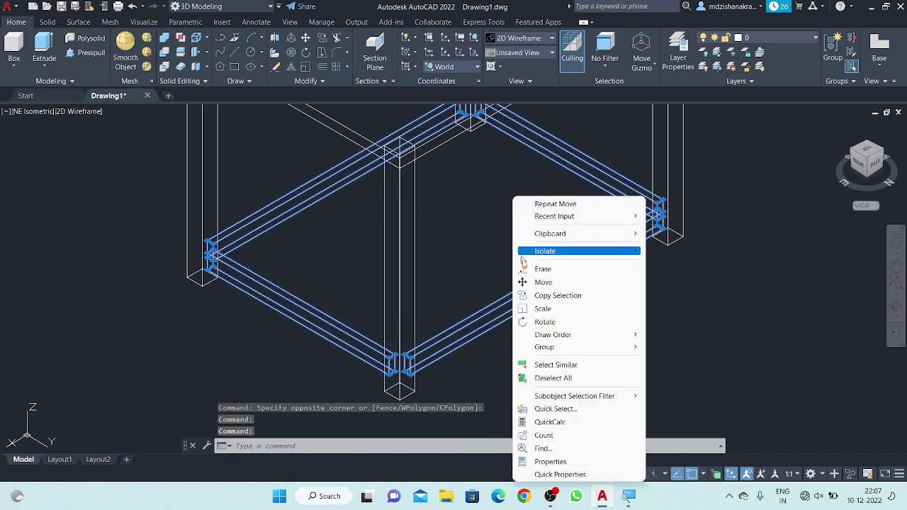
right_click(513, 198)
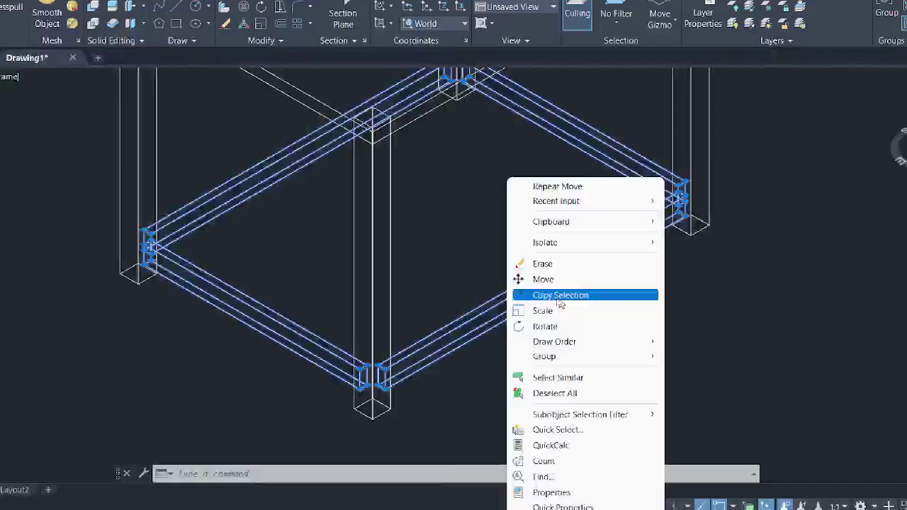
left_click(556, 293)
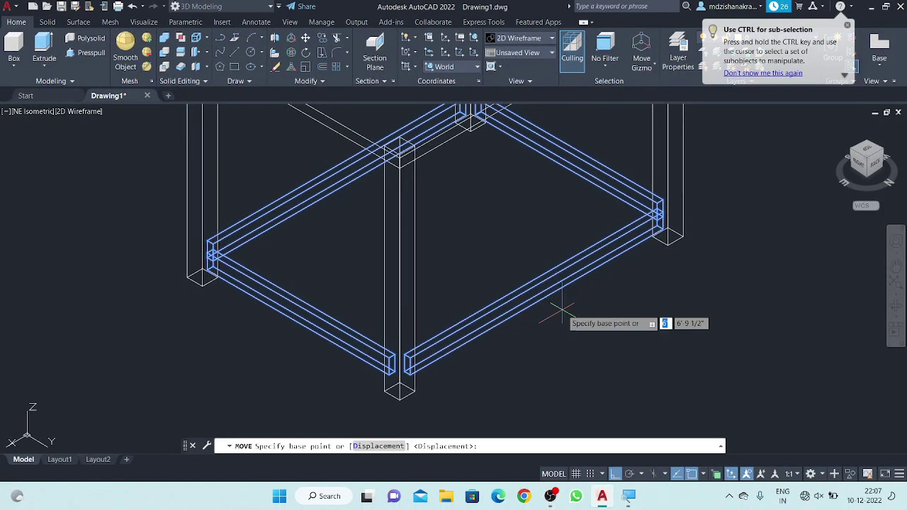
key("Escape")
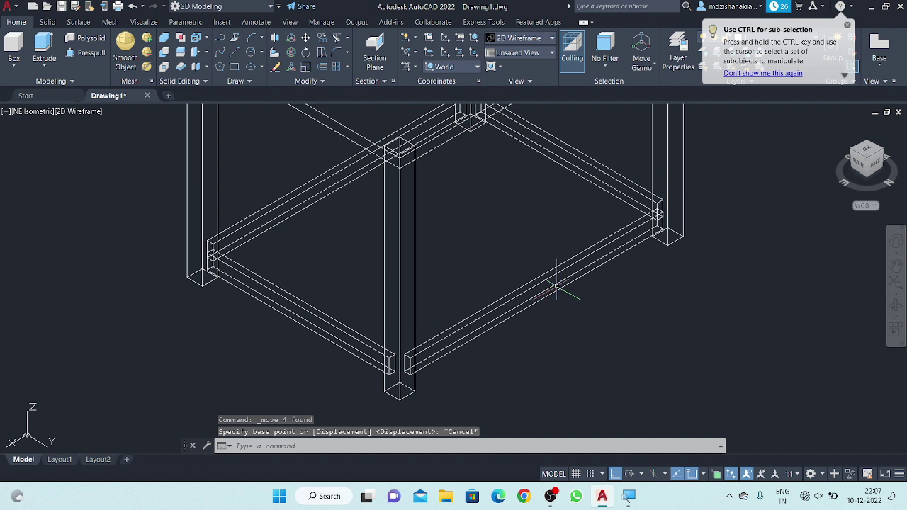
Step: Reselect all four bottom rails and bring up the right-click menu with Copy Selection
left_click(550, 276)
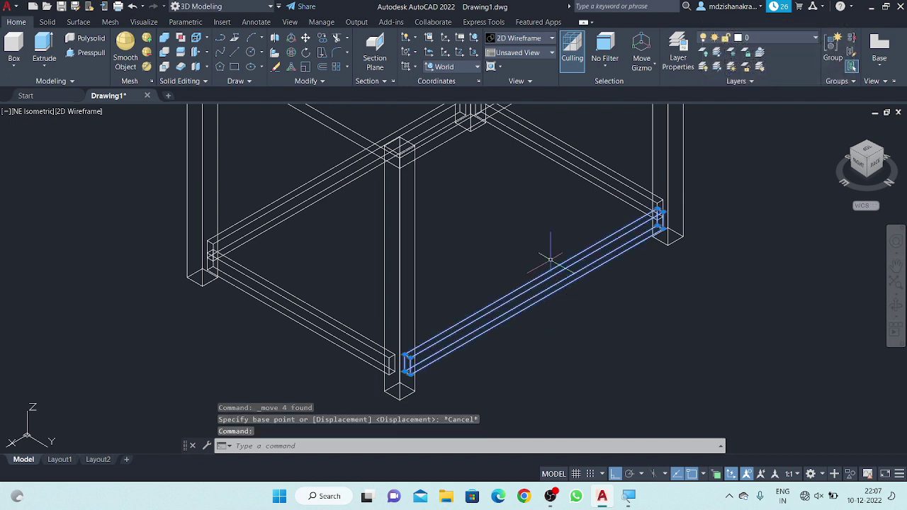
left_click(572, 170)
left_click(346, 170)
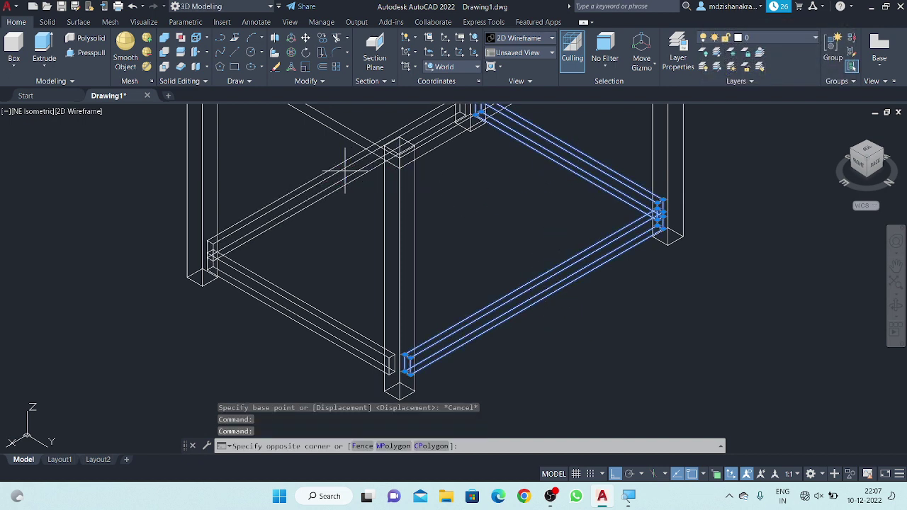
left_click(306, 205)
left_click(297, 287)
left_click(241, 346)
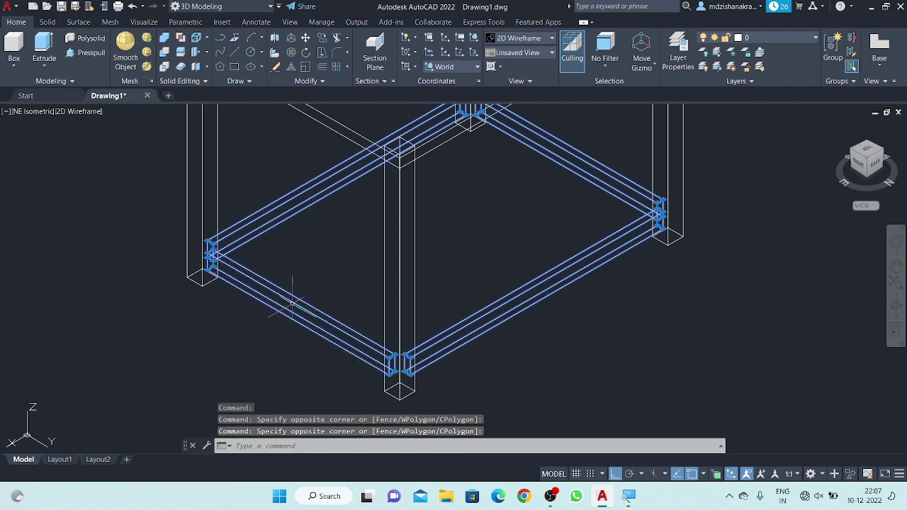
right_click(302, 273)
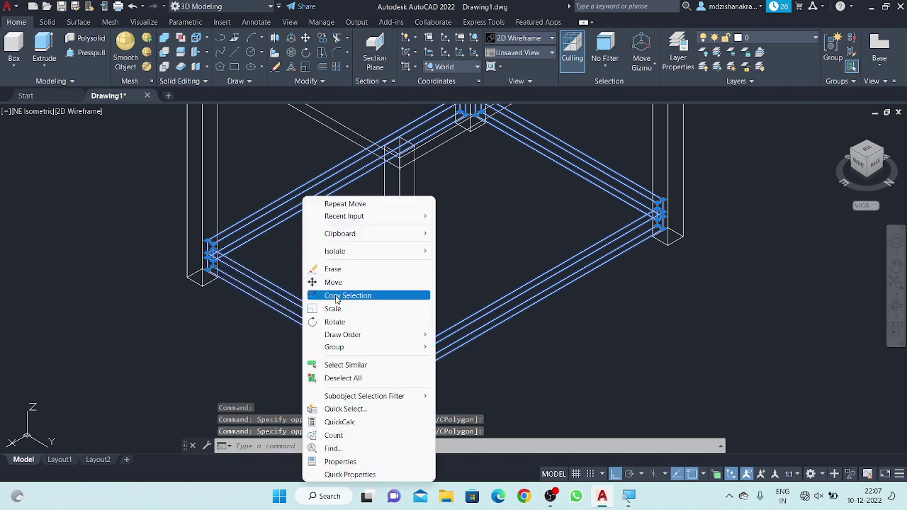
Step: Copy the four-rail frame from its corner to the leg corner just beneath the tabletop
left_click(336, 296)
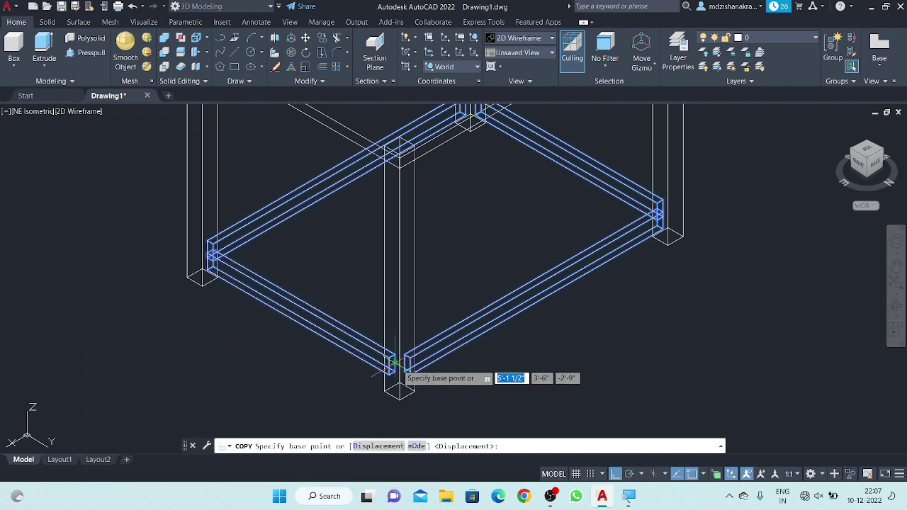
scroll(394, 363, "up", 5)
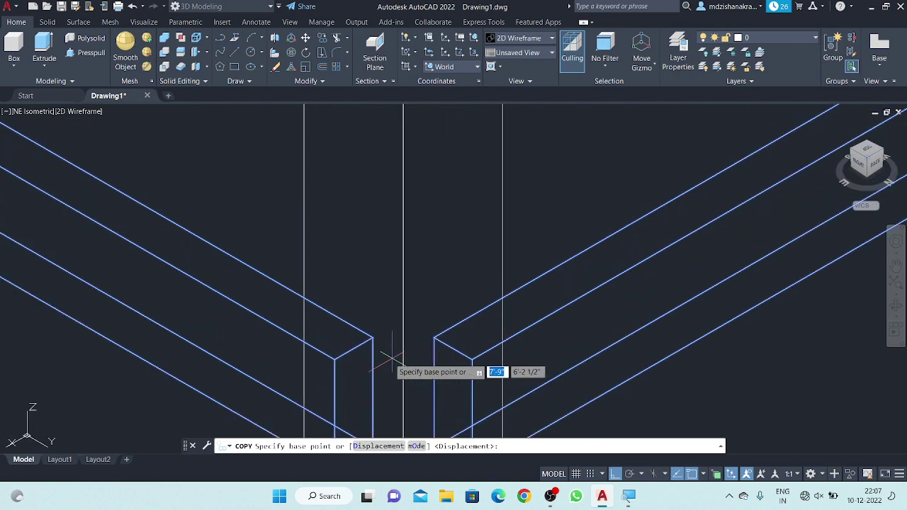
left_click(354, 347)
scroll(368, 362, "down", 2)
scroll(390, 376, "down", 2)
scroll(390, 309, "down", 2)
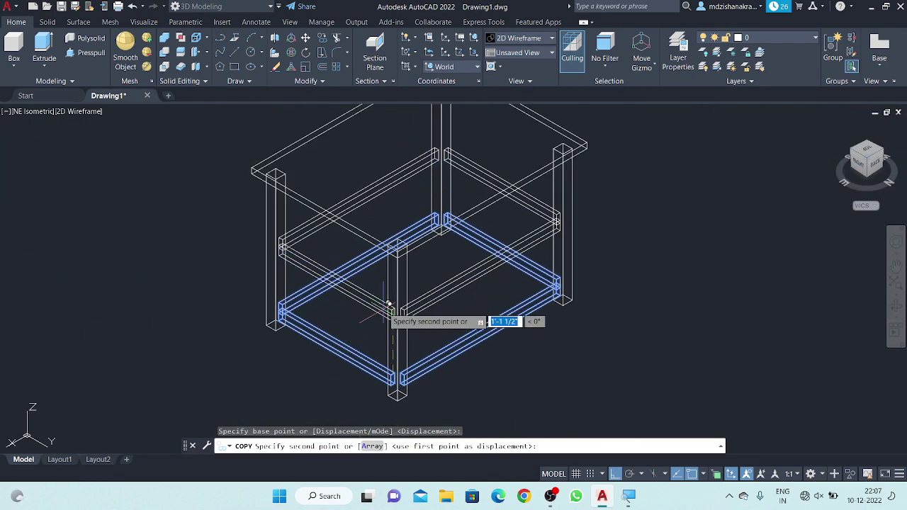
scroll(398, 250, "up", 3)
scroll(397, 222, "up", 1)
scroll(390, 255, "down", 1)
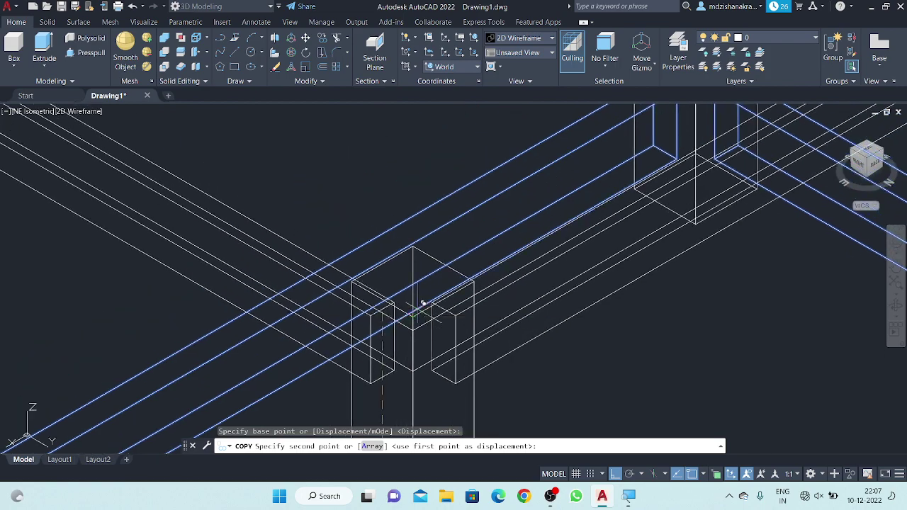
scroll(383, 262, "up", 3)
scroll(385, 259, "up", 3)
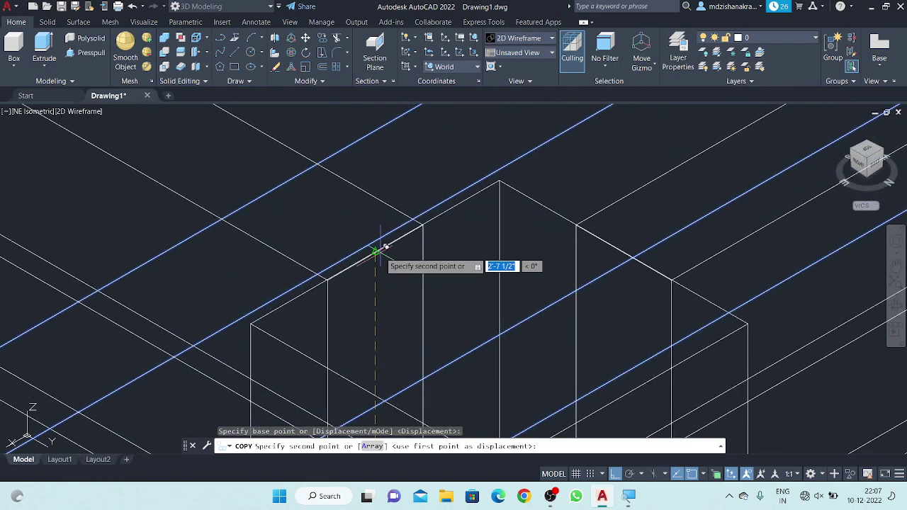
left_click(376, 249)
scroll(400, 273, "down", 2)
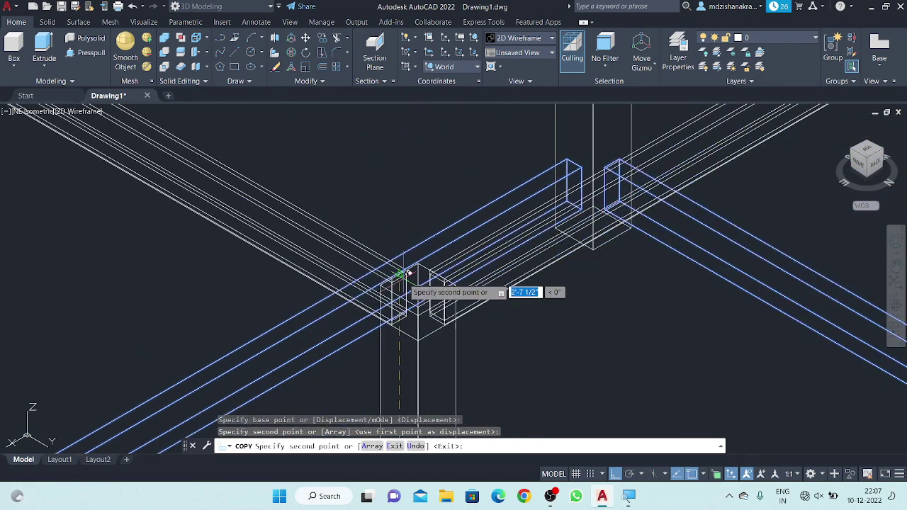
scroll(403, 276, "down", 2)
scroll(407, 290, "down", 1)
key("Escape")
scroll(410, 305, "down", 5)
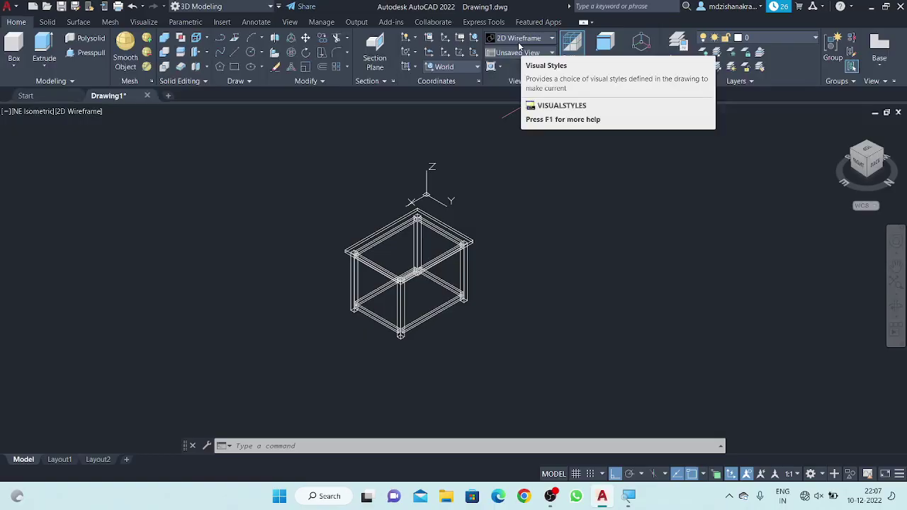
Step: Switch the viewport from 2D Wireframe to the Shaded visual style
left_click(520, 41)
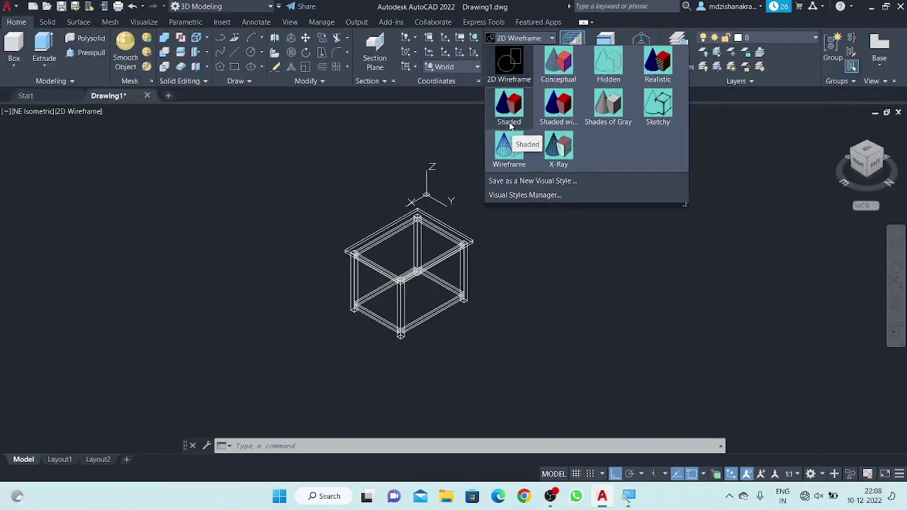
left_click(509, 125)
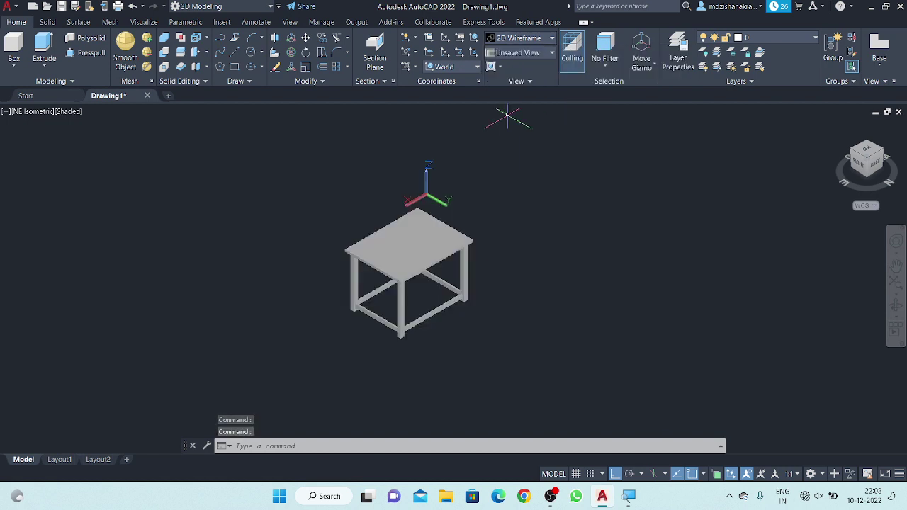
scroll(440, 311, "up", 2)
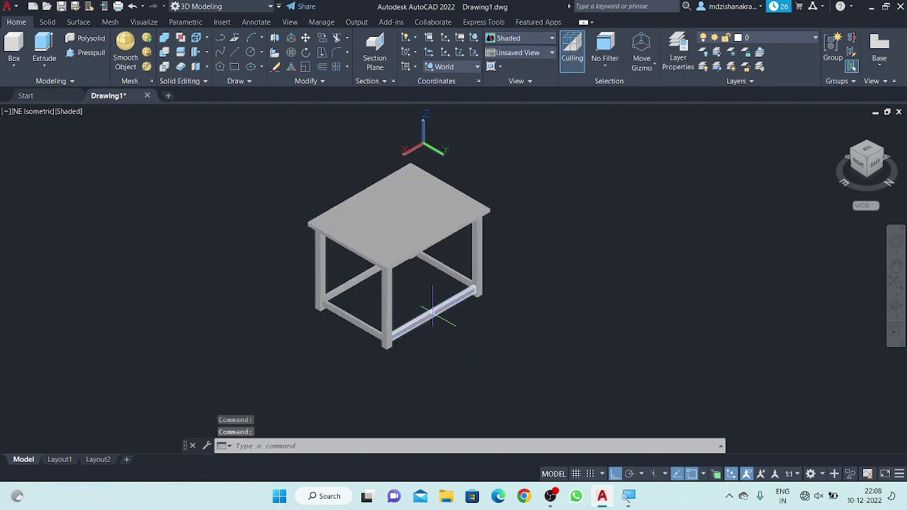
scroll(424, 300, "up", 2)
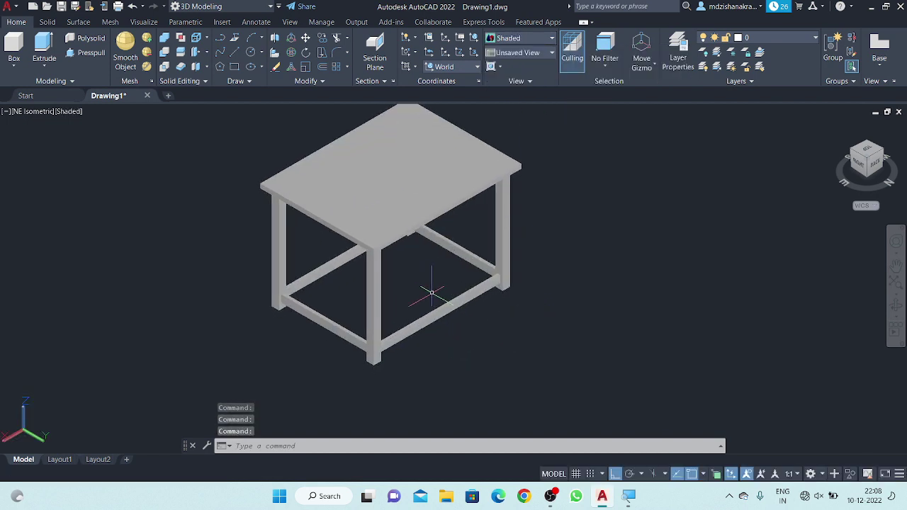
Step: Orbit the shaded table to a new viewing angle and dismiss the stray selection window
mouse_move(632, 298)
middle_mouse_down("shift")
mouse_move(541, 202)
mouse_move(524, 201)
mouse_move(481, 213)
mouse_move(473, 226)
mouse_move(626, 211)
mouse_move(682, 263)
mouse_move(658, 286)
mouse_move(433, 239)
mouse_move(415, 282)
mouse_move(625, 233)
mouse_move(591, 215)
mouse_move(631, 231)
mouse_move(639, 210)
mouse_move(605, 202)
mouse_move(569, 229)
mouse_move(584, 227)
mouse_move(546, 208)
mouse_move(557, 202)
mouse_move(620, 197)
mouse_move(704, 209)
mouse_move(649, 260)
mouse_move(650, 277)
mouse_move(679, 277)
mouse_move(587, 293)
mouse_move(528, 222)
mouse_move(646, 279)
middle_mouse_up("shift")
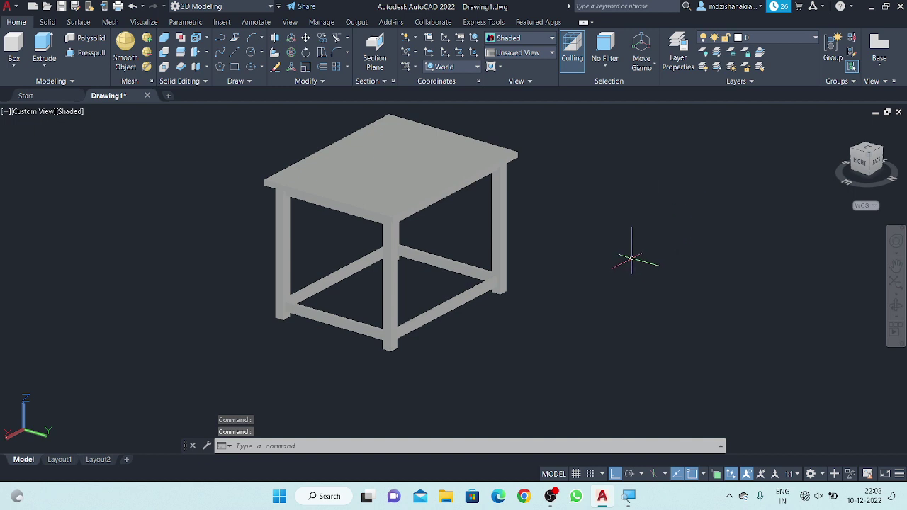
left_click(631, 257)
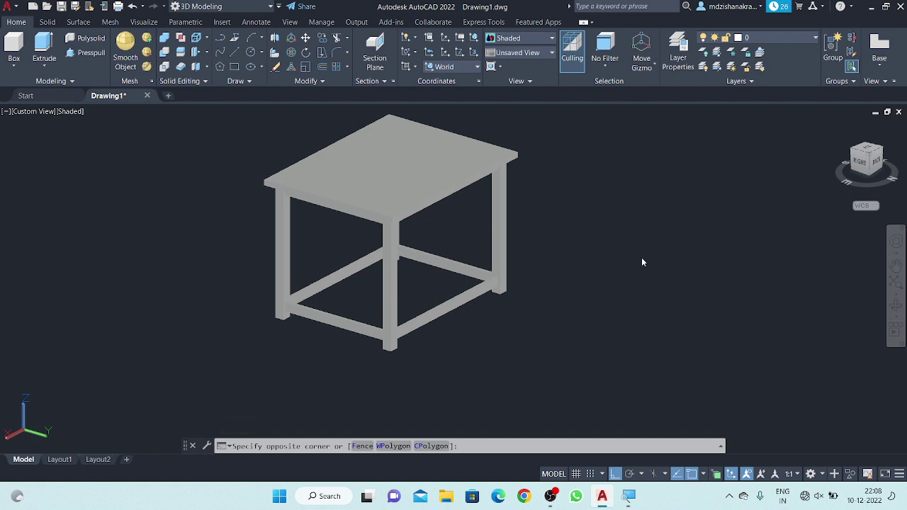
key("Escape")
key("Escape")
key("Escape")
key("Escape")
type("MAT")
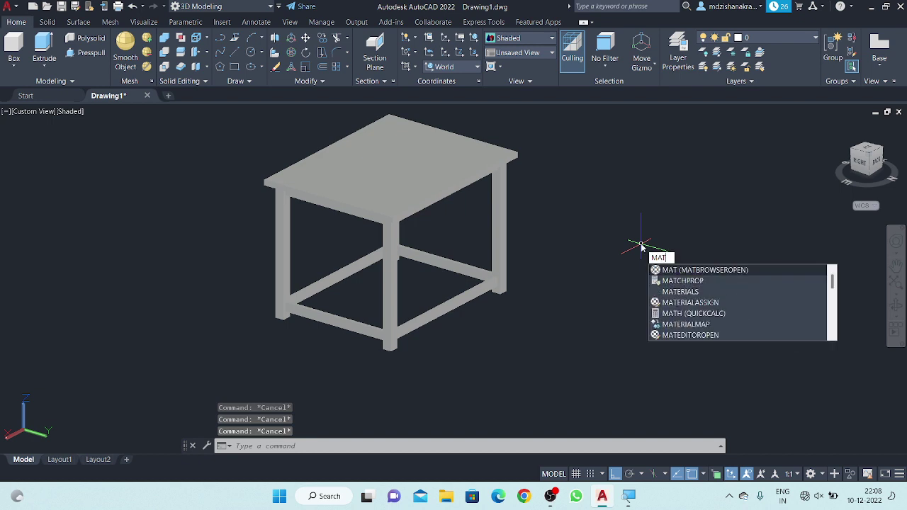
Step: Open the Materials Browser and apply Weld - Brass to the tabletop
type("e")
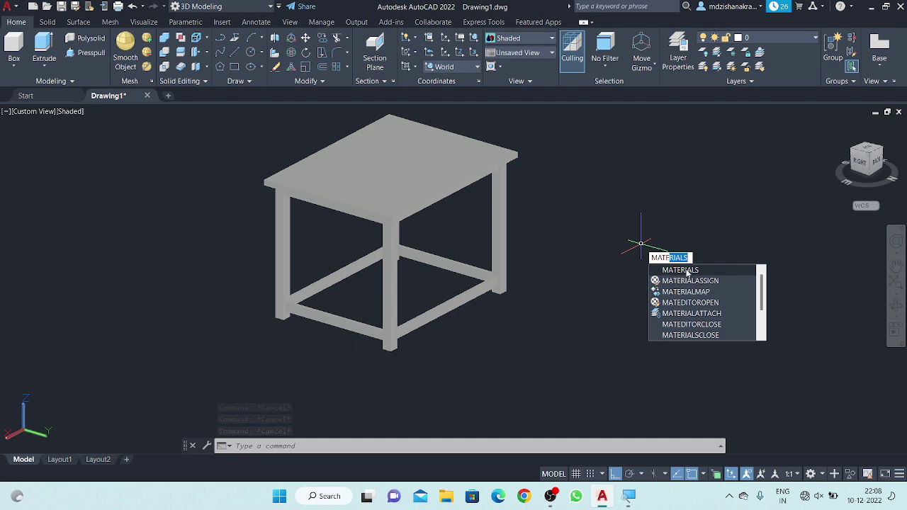
left_click(686, 272)
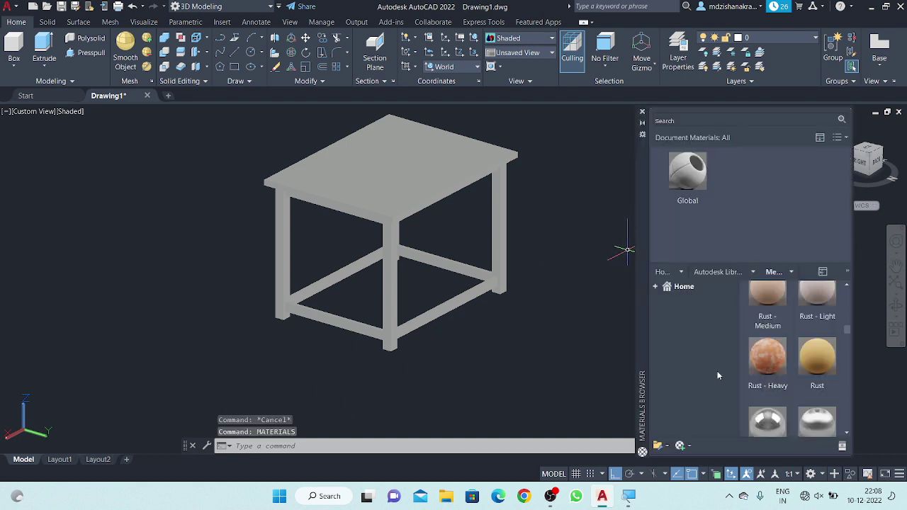
scroll(782, 326, "up", 3)
scroll(783, 326, "up", 3)
scroll(783, 326, "up", 3)
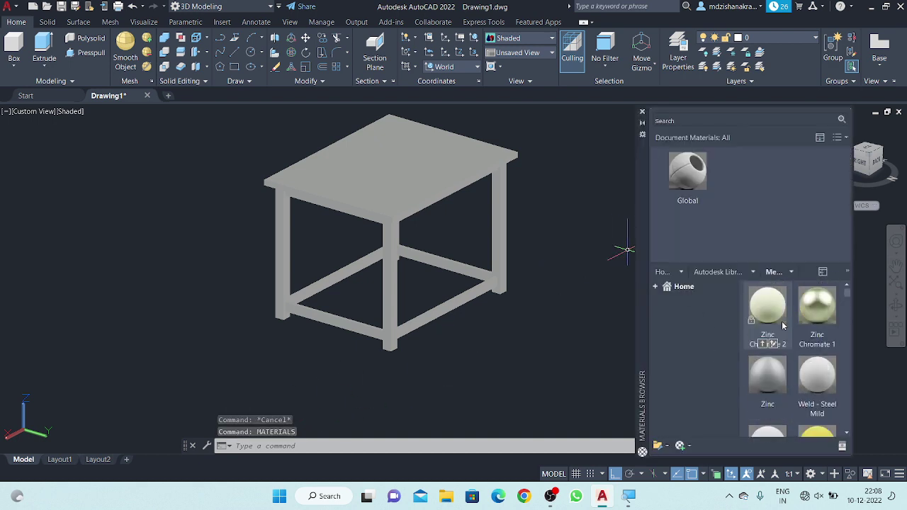
scroll(782, 328, "down", 1)
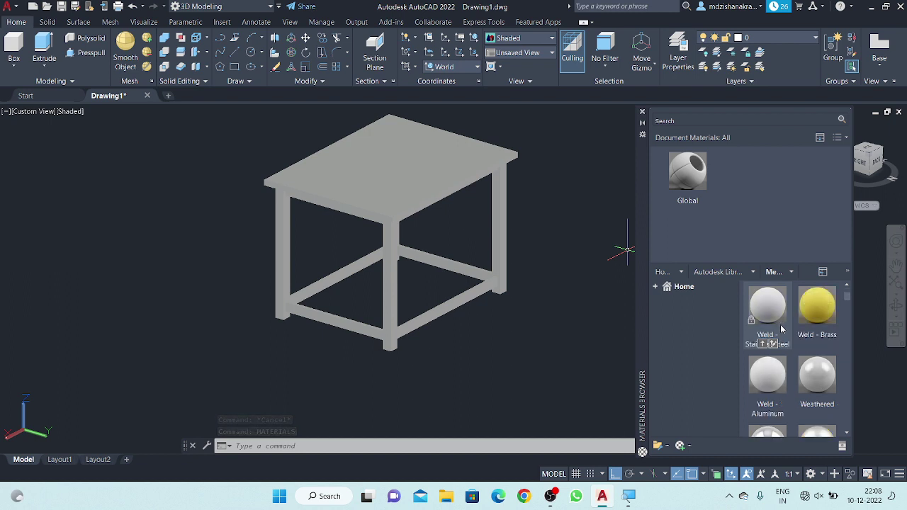
mouse_move(811, 305)
left_mouse_down()
mouse_move(414, 159)
mouse_move(387, 163)
mouse_move(385, 172)
left_mouse_up()
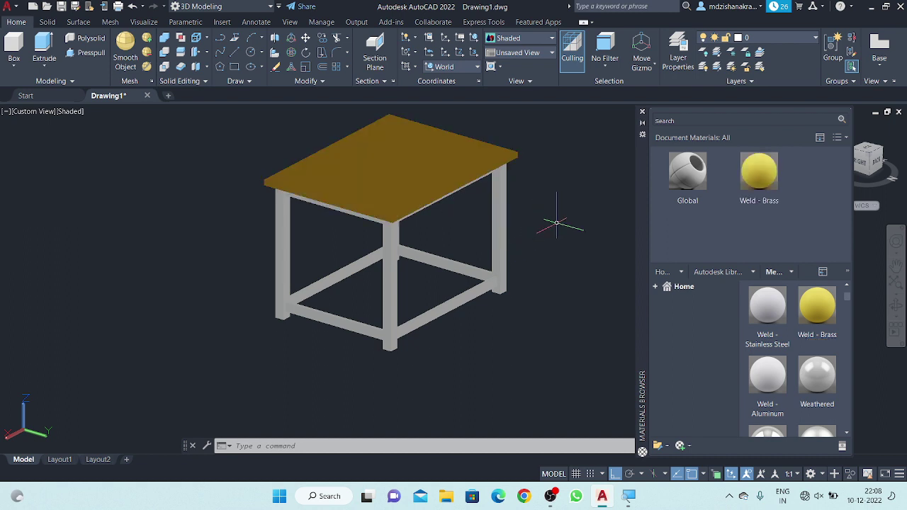
Step: Apply the Rust - Heavy material to the front leg
middle_click_drag(557, 222, 518, 205)
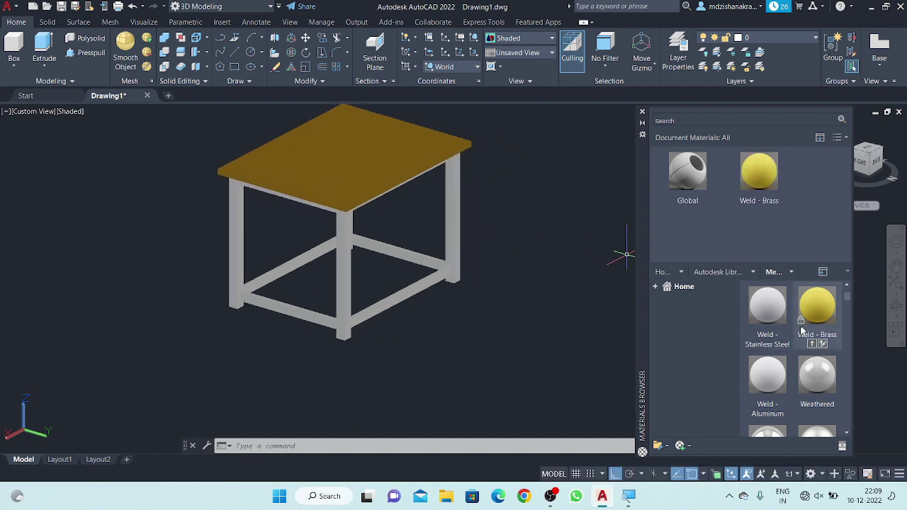
scroll(801, 330, "down", 2)
scroll(800, 340, "down", 1)
scroll(800, 351, "down", 1)
scroll(800, 360, "down", 2)
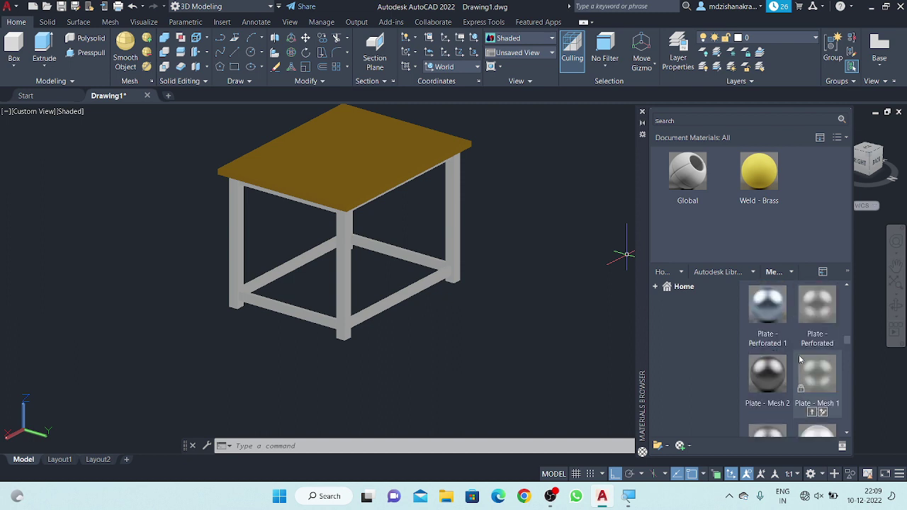
scroll(800, 359, "up", 2)
scroll(800, 359, "up", 2)
scroll(782, 358, "up", 2)
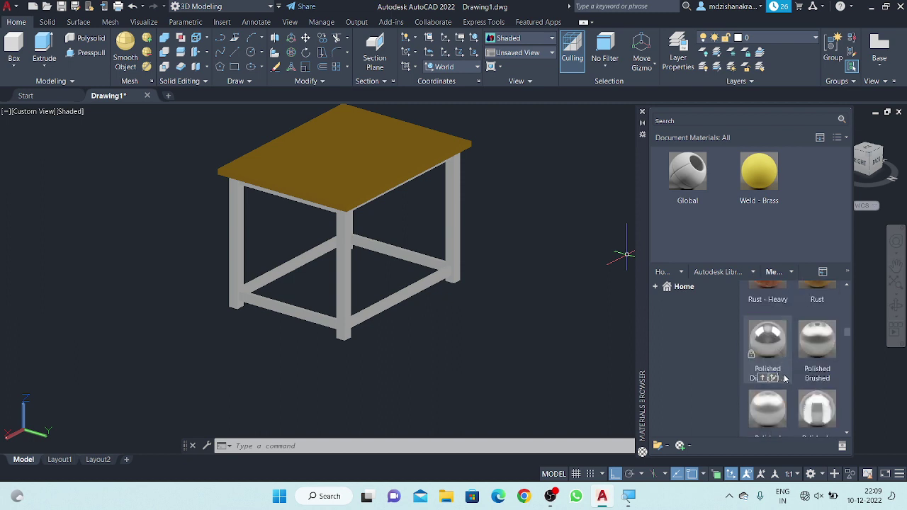
scroll(772, 344, "up", 2)
scroll(776, 417, "down", 1)
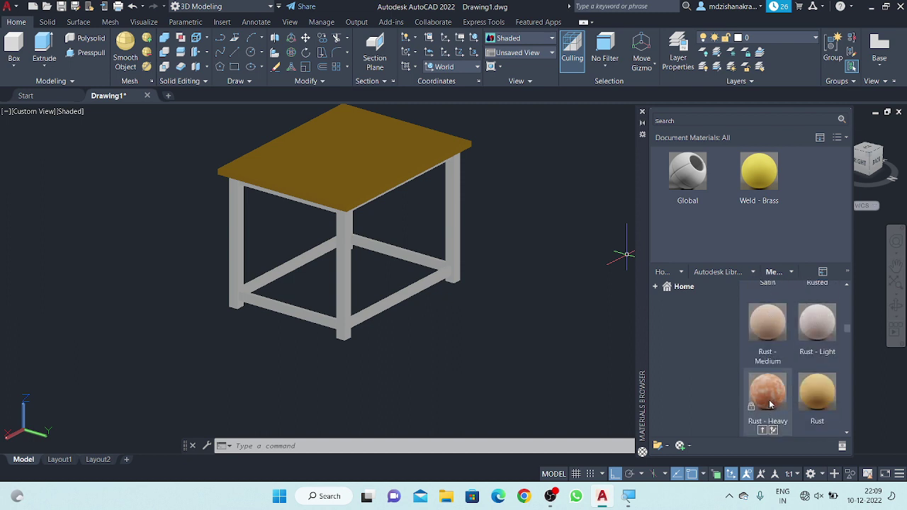
left_click_drag(770, 395, 344, 270)
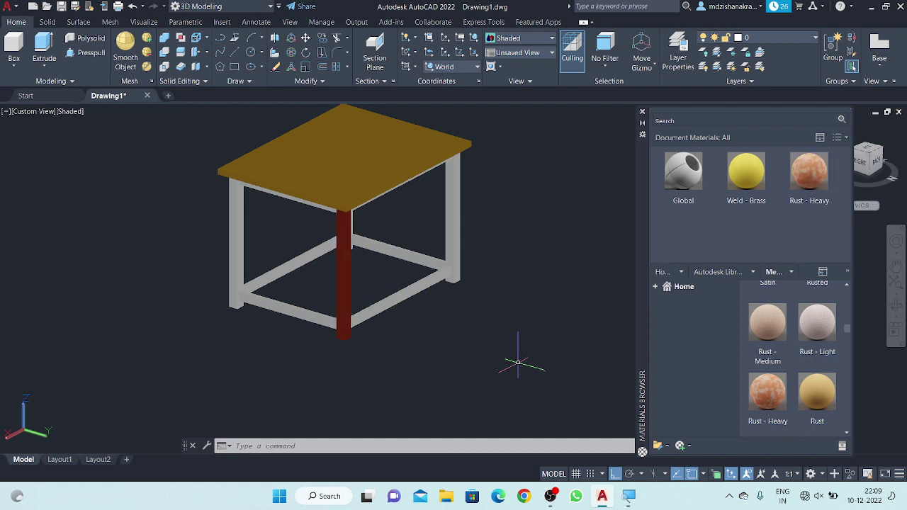
mouse_move(767, 325)
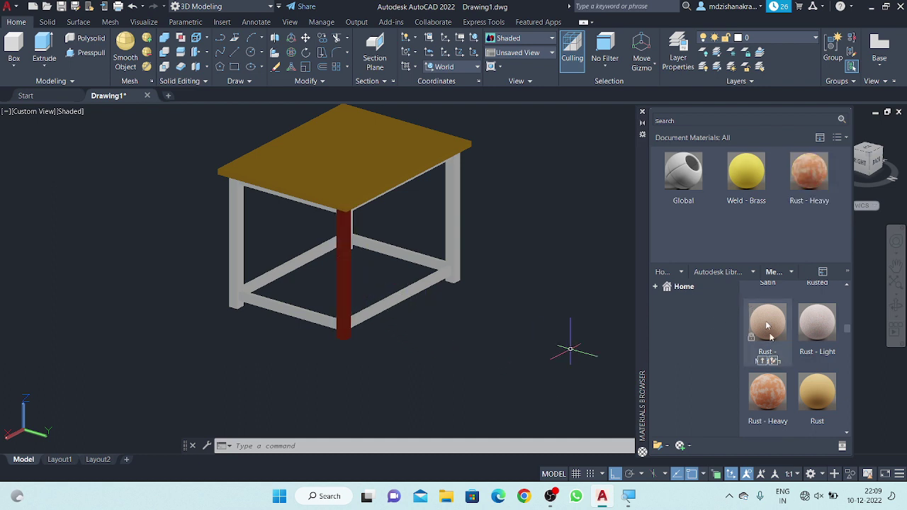
Step: Apply the Metal 1400F Hot material to the lower rail
scroll(779, 362, "down", 1)
scroll(781, 370, "down", 1)
scroll(782, 377, "down", 1)
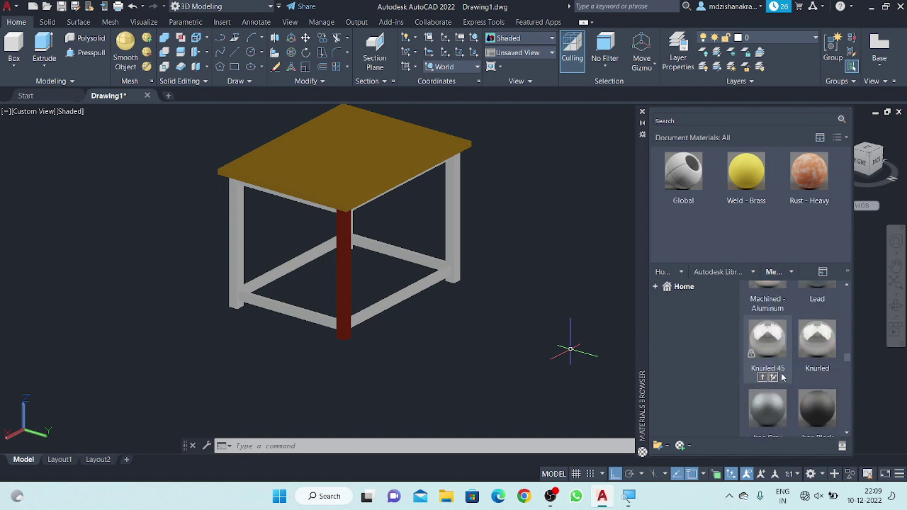
scroll(785, 376, "up", 2)
scroll(794, 375, "up", 1)
scroll(801, 375, "up", 1)
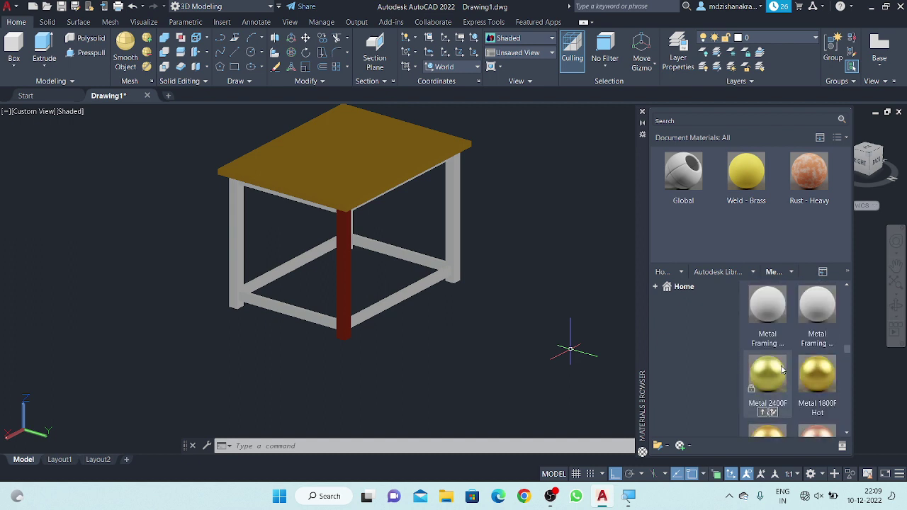
scroll(808, 374, "down", 1)
scroll(814, 347, "down", 1)
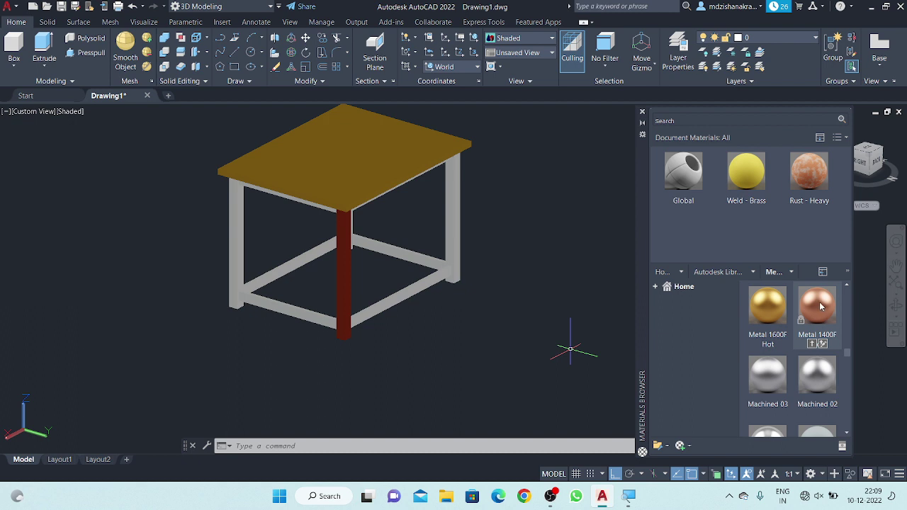
left_click_drag(820, 306, 397, 295)
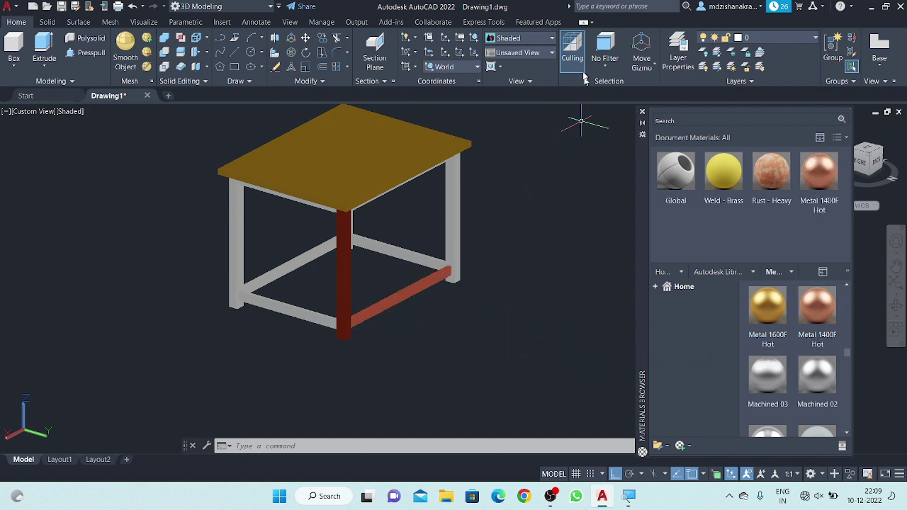
Step: Close the Materials Browser palette, leaving the visual style unchanged
left_click(538, 41)
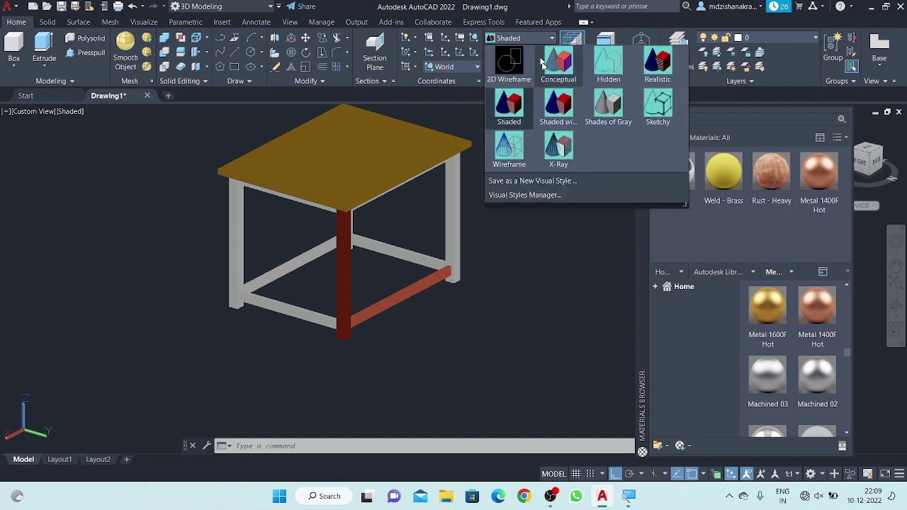
left_click(658, 71)
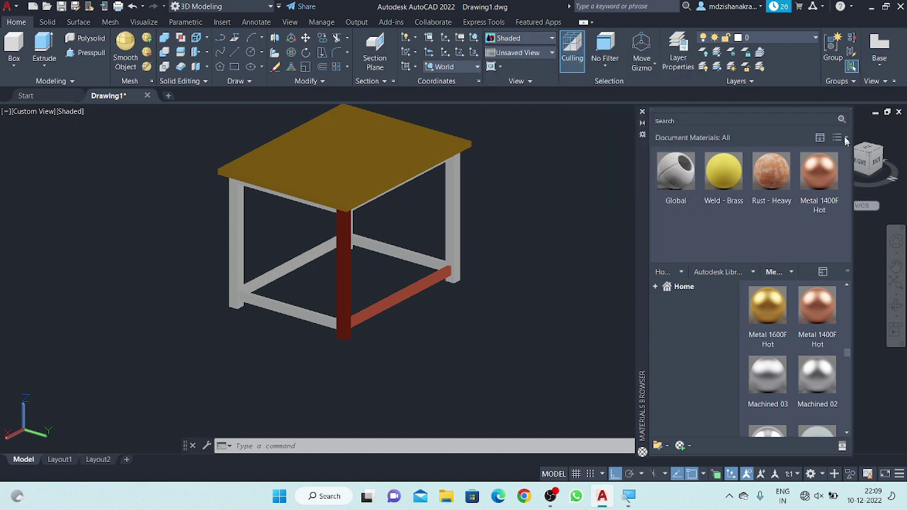
left_click(642, 114)
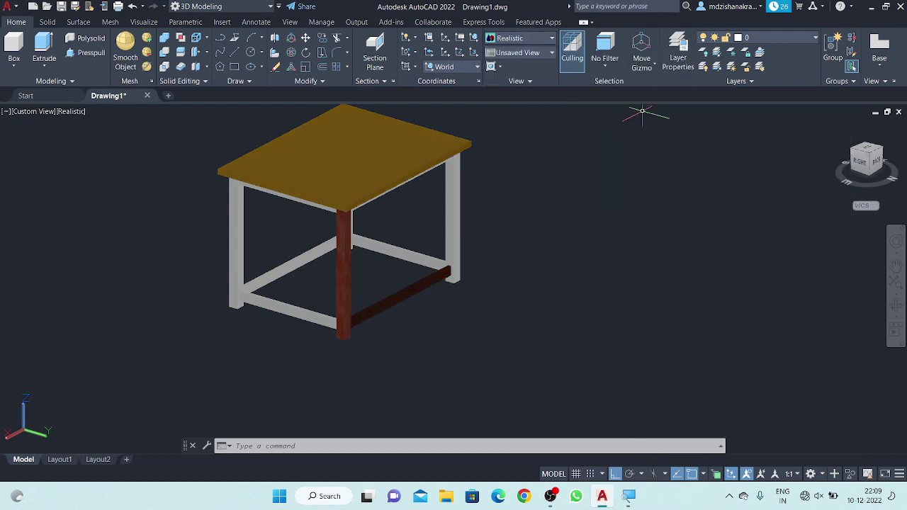
Step: Zoom and orbit around the table to check the rust on the front leg and rail
scroll(417, 298, "down", 3)
scroll(351, 284, "up", 4)
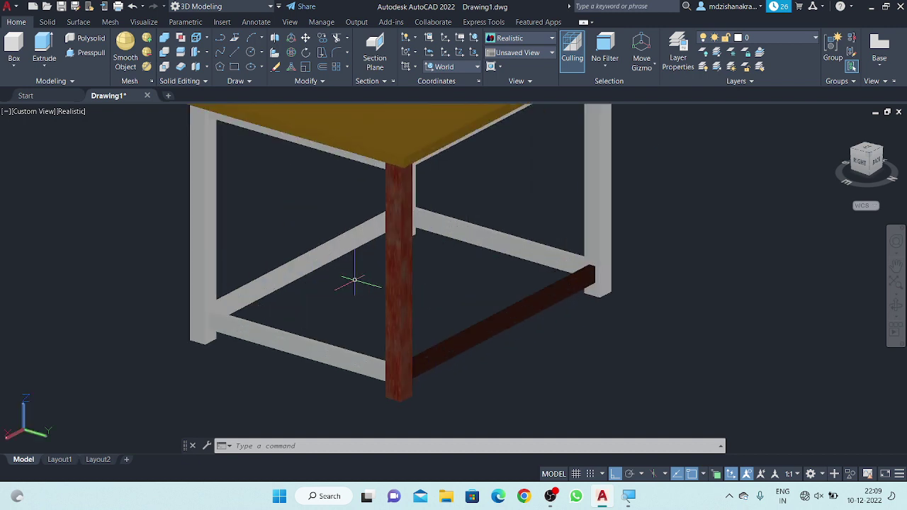
middle_click_drag(415, 273, 388, 293, "shift")
scroll(386, 286, "down", 2)
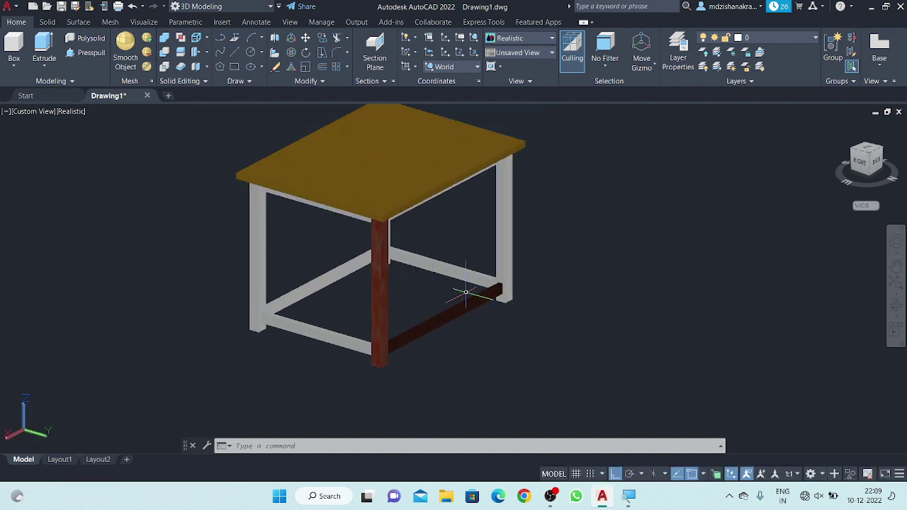
middle_click_drag(554, 290, 560, 293, "shift")
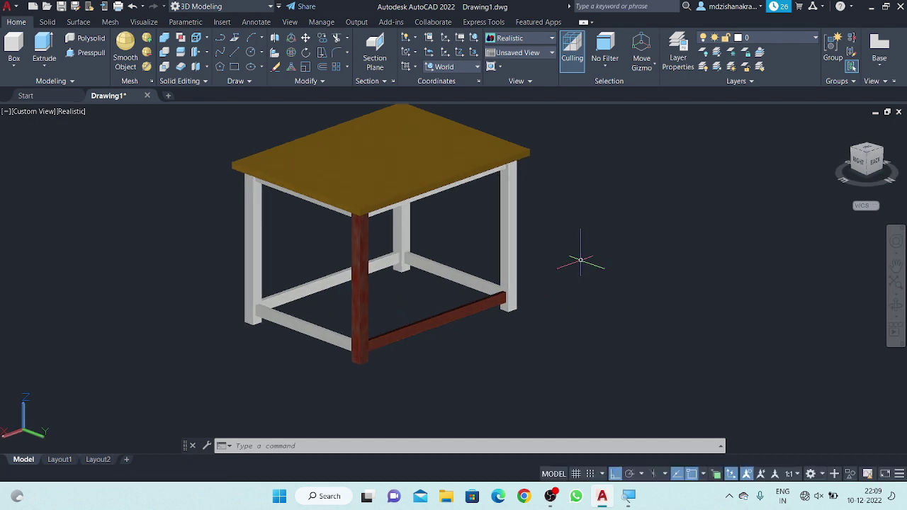
Step: Use MATCHPROP to copy the front rail's rust onto the left and back lower rails
type("Ma")
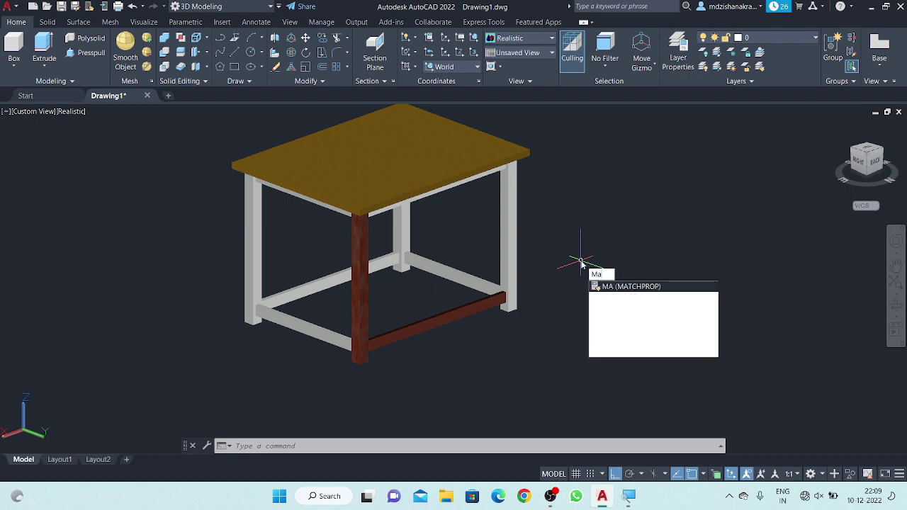
left_click(636, 287)
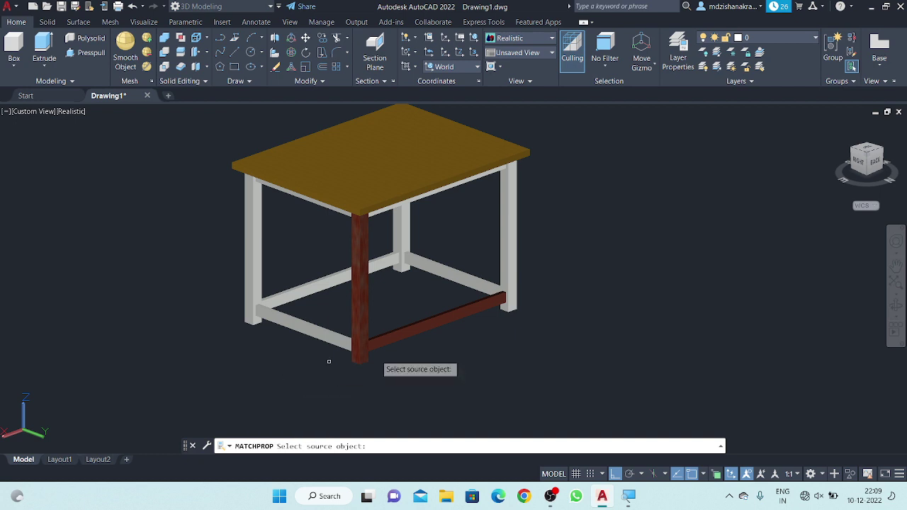
left_click(429, 330)
left_click(311, 331)
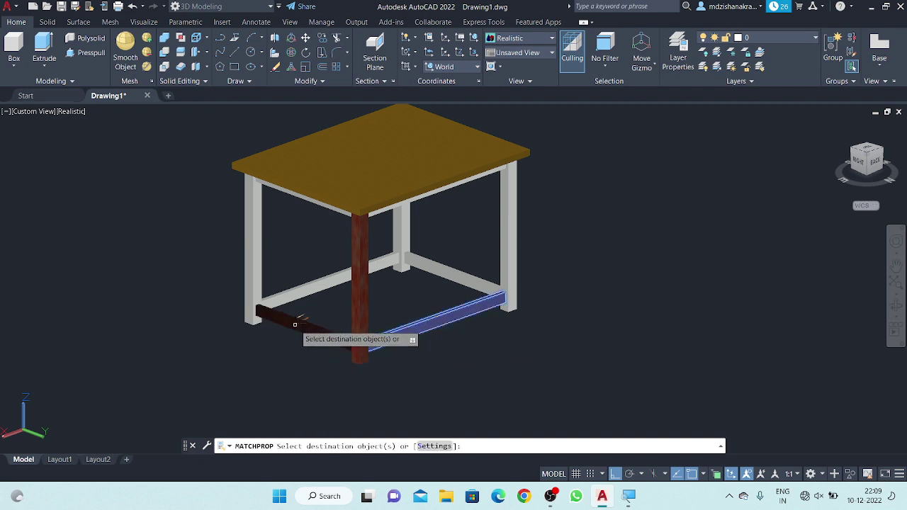
left_click(458, 263)
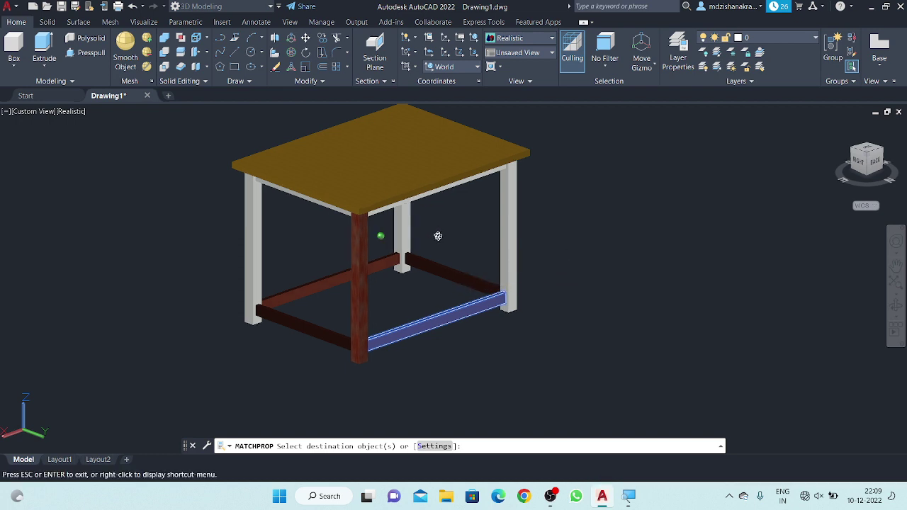
Step: Give the upper back rail pieces and the remaining top rail the same rust texture
middle_click_drag(434, 235, 370, 187, "shift")
left_click(367, 184)
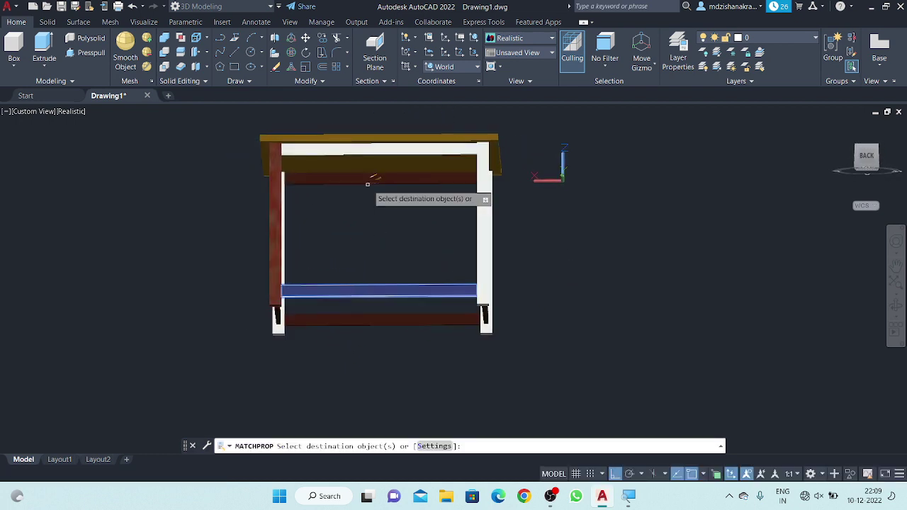
left_click(358, 157)
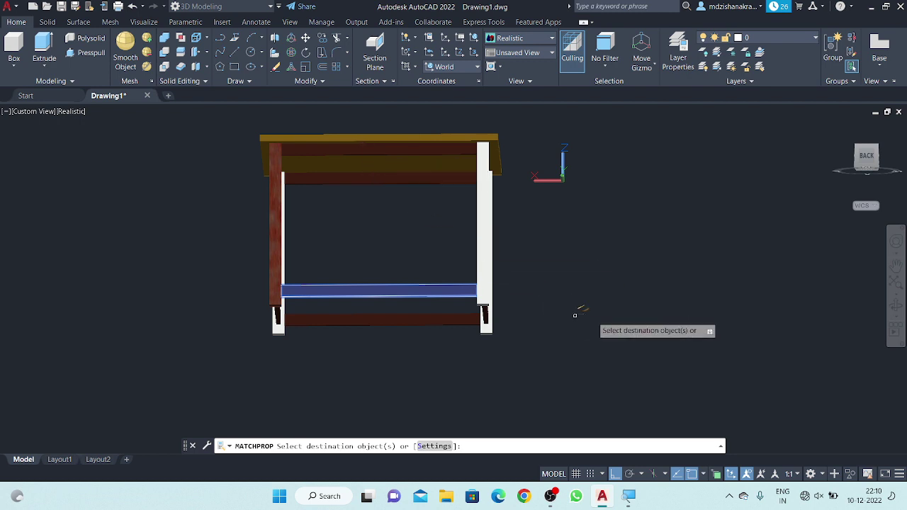
middle_click_drag(602, 306, 559, 301, "shift")
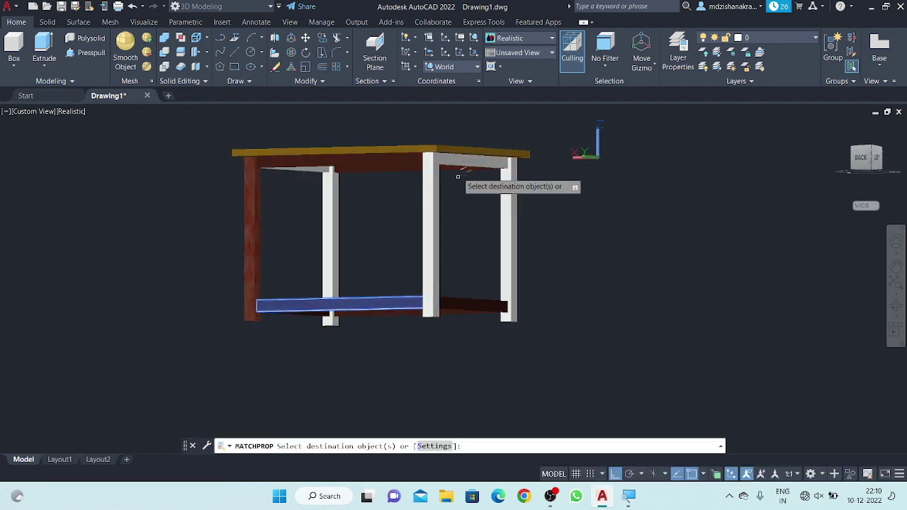
scroll(298, 170, "up", 5)
left_click(298, 170)
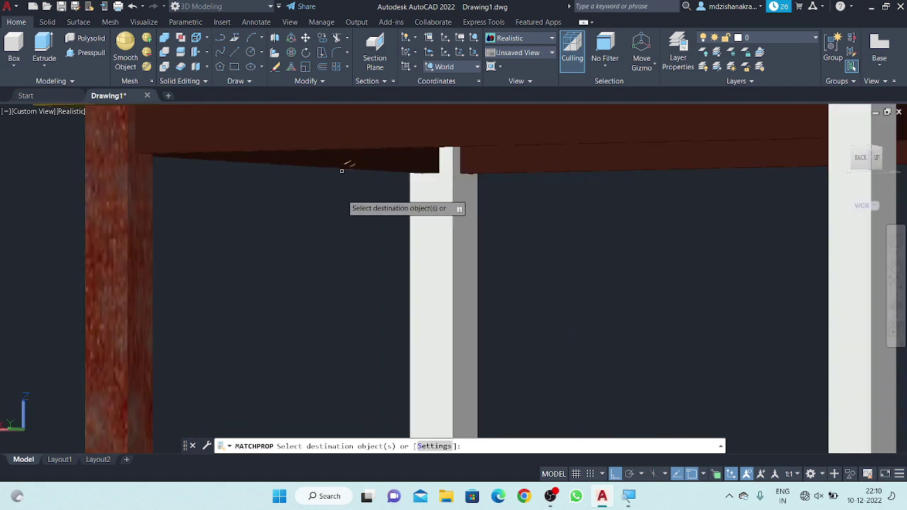
key("Return")
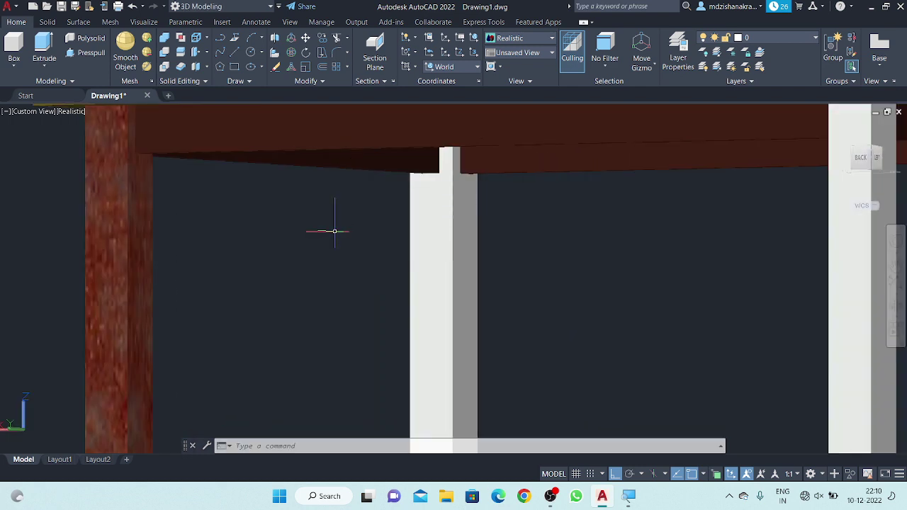
scroll(334, 231, "down", 5)
mouse_move(385, 307)
middle_mouse_down("shift")
mouse_move(435, 350)
mouse_move(498, 334)
mouse_move(503, 343)
mouse_move(529, 323)
middle_mouse_up("shift")
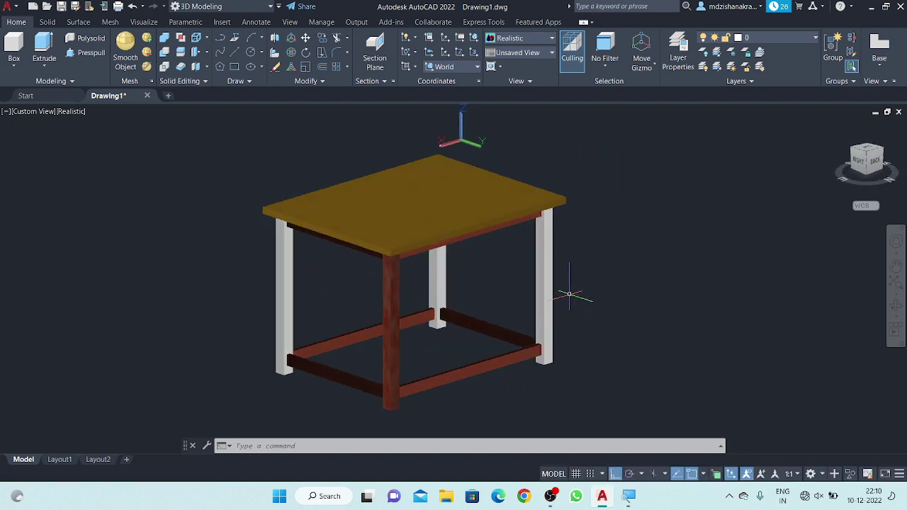
Step: Match the front leg's rust texture onto the left, back and right legs
key("Return")
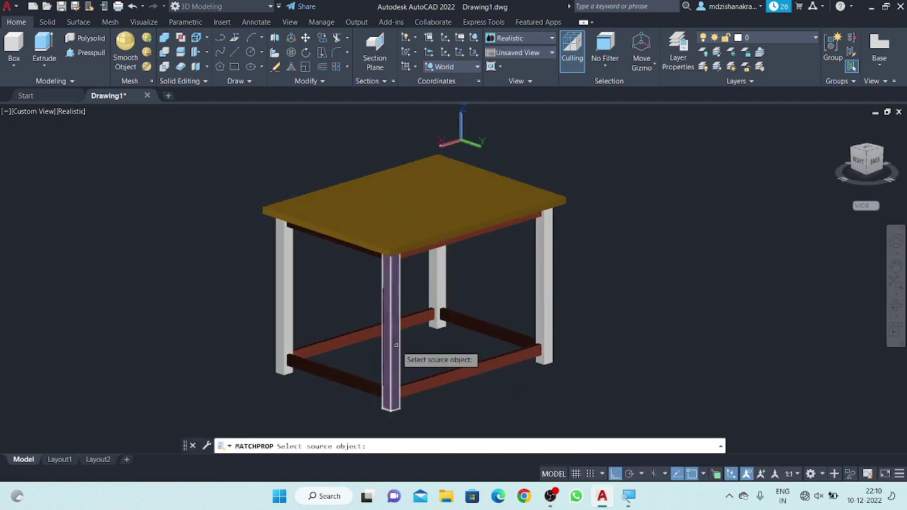
left_click(390, 347)
left_click(285, 304)
left_click(440, 273)
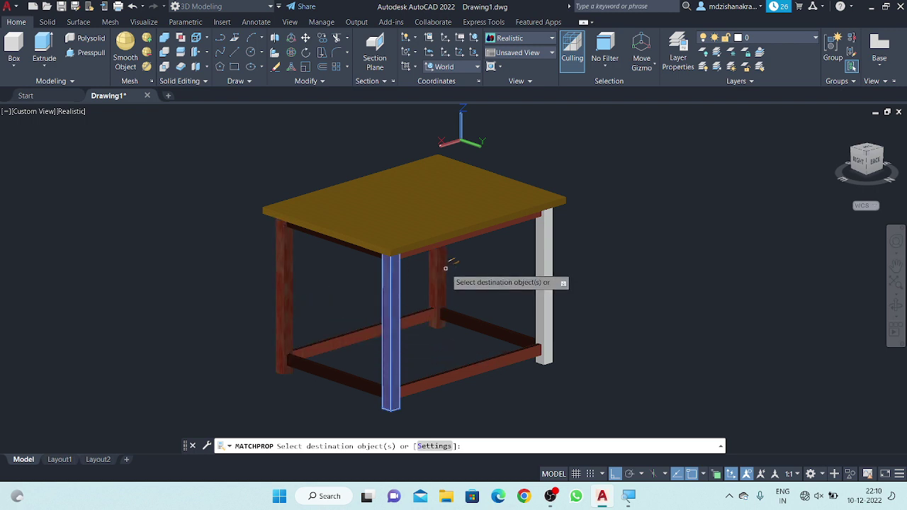
left_click(547, 286)
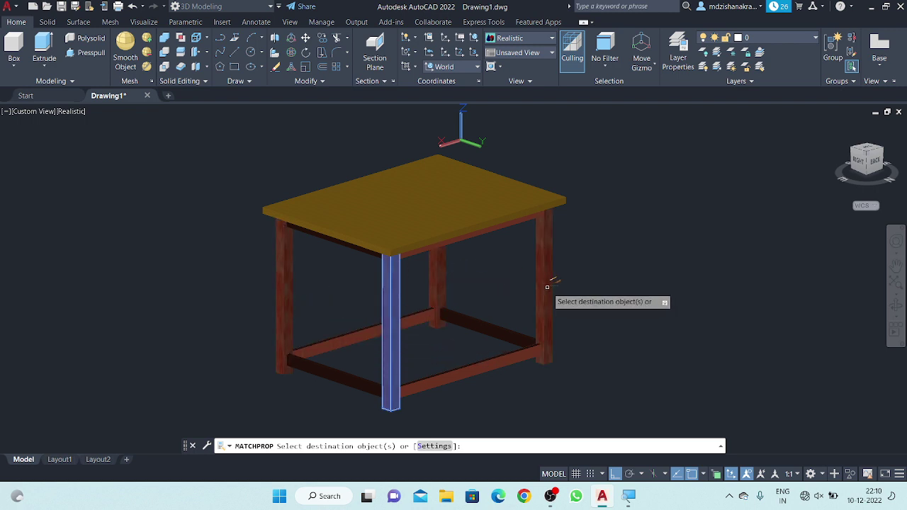
key("Return")
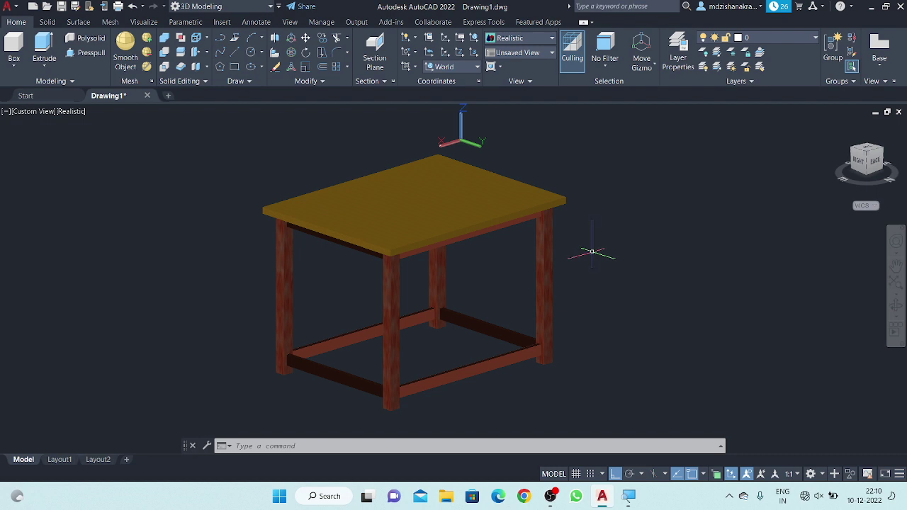
scroll(591, 251, "down", 2)
mouse_move(593, 255)
middle_mouse_down()
mouse_move(449, 233)
mouse_move(405, 206)
mouse_move(278, 241)
mouse_move(294, 302)
mouse_move(455, 321)
mouse_move(532, 284)
mouse_move(539, 188)
mouse_move(496, 200)
mouse_move(482, 187)
mouse_move(410, 178)
mouse_move(441, 308)
mouse_move(560, 281)
mouse_move(559, 252)
mouse_move(601, 264)
middle_mouse_up()
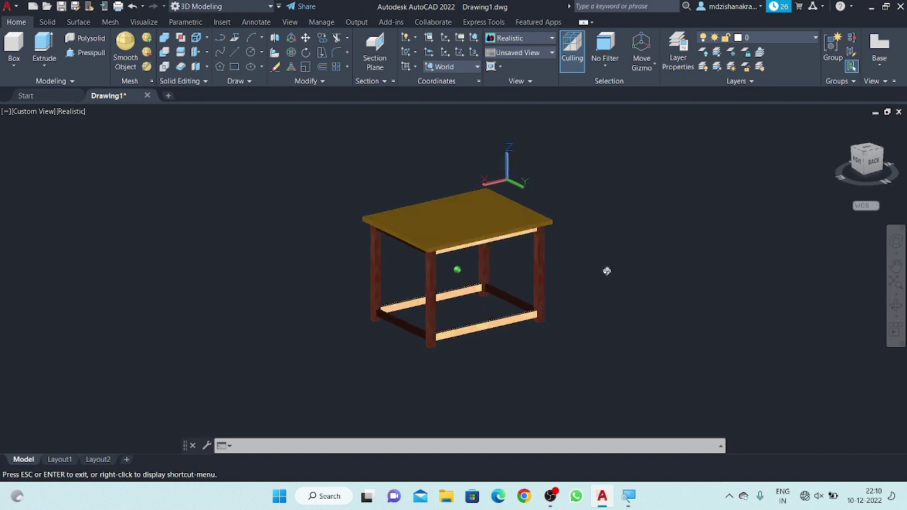
mouse_move(630, 287)
middle_mouse_down("shift")
mouse_move(652, 220)
mouse_move(522, 263)
mouse_move(541, 298)
middle_mouse_up("shift")
scroll(561, 186, "up", 5)
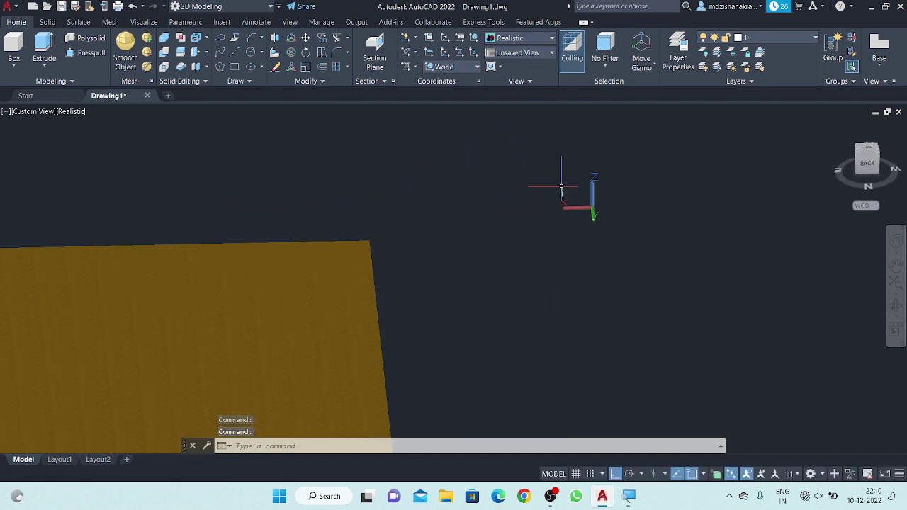
scroll(602, 167, "down", 4)
scroll(480, 213, "up", 4)
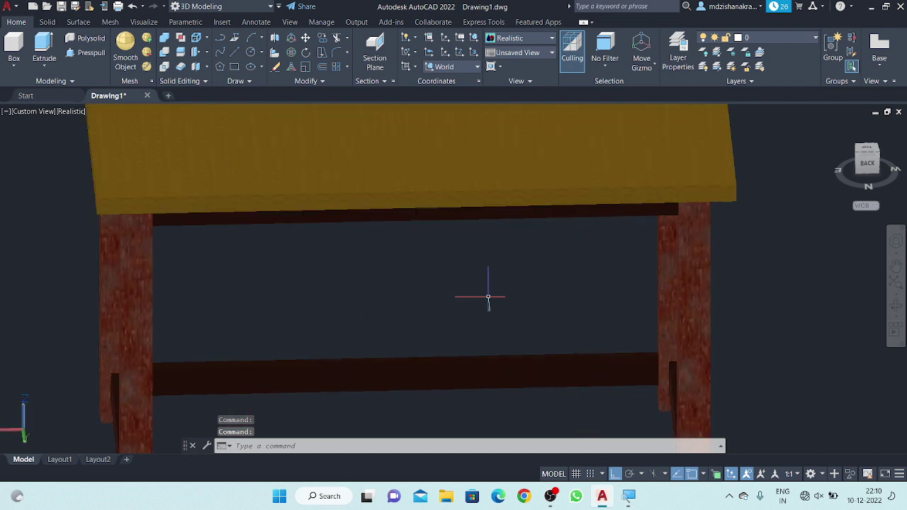
middle_click_drag(488, 297, 495, 277, "shift")
scroll(495, 277, "down", 4)
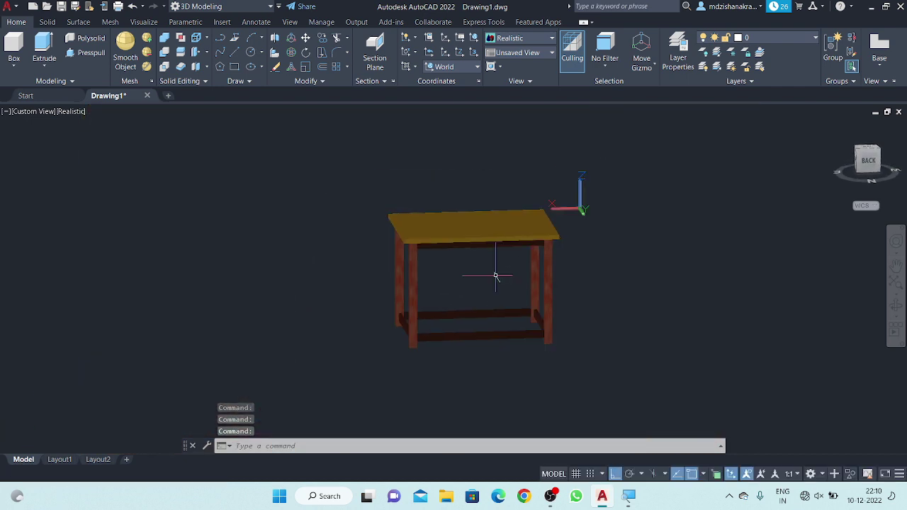
mouse_move(590, 254)
middle_mouse_down("shift")
mouse_move(599, 263)
mouse_move(462, 245)
mouse_move(236, 256)
mouse_move(253, 276)
mouse_move(288, 279)
mouse_move(368, 251)
mouse_move(345, 205)
mouse_move(287, 215)
mouse_move(269, 276)
middle_mouse_up("shift")
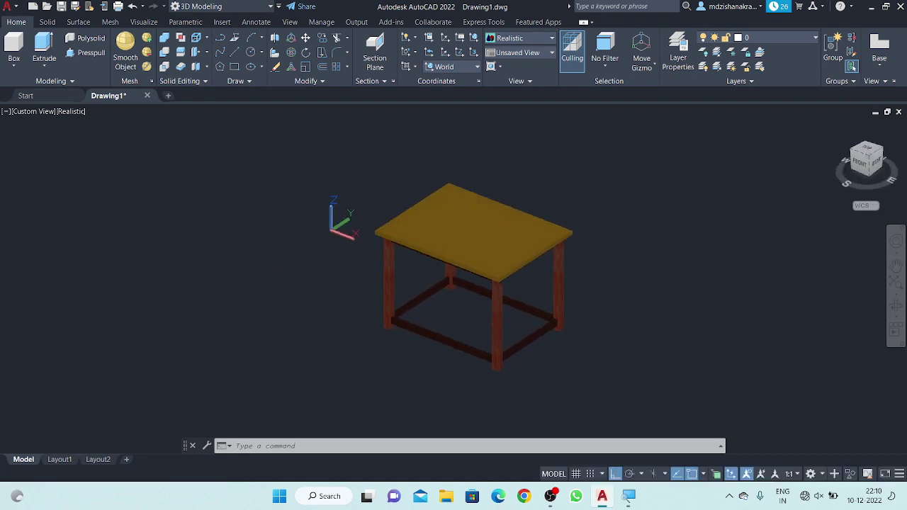
scroll(596, 324, "up", 2)
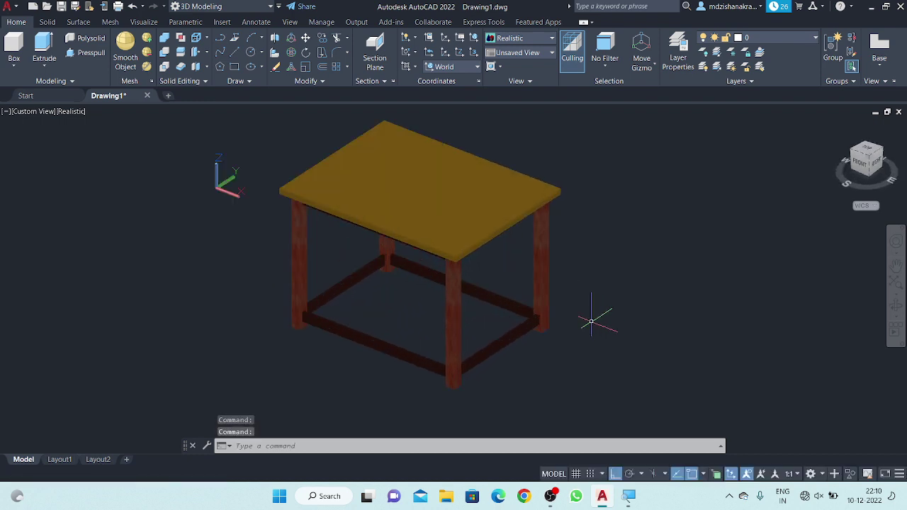